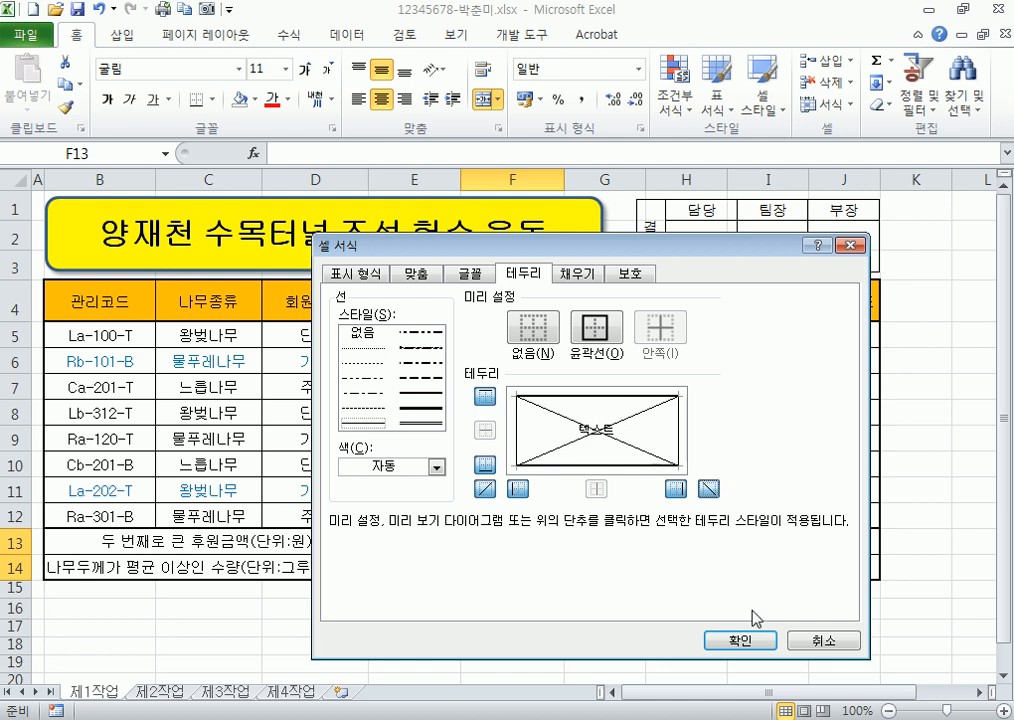
# Step: Apply the crossed diagonal borders to the merged cell F13
pyautogui.click(754, 641)
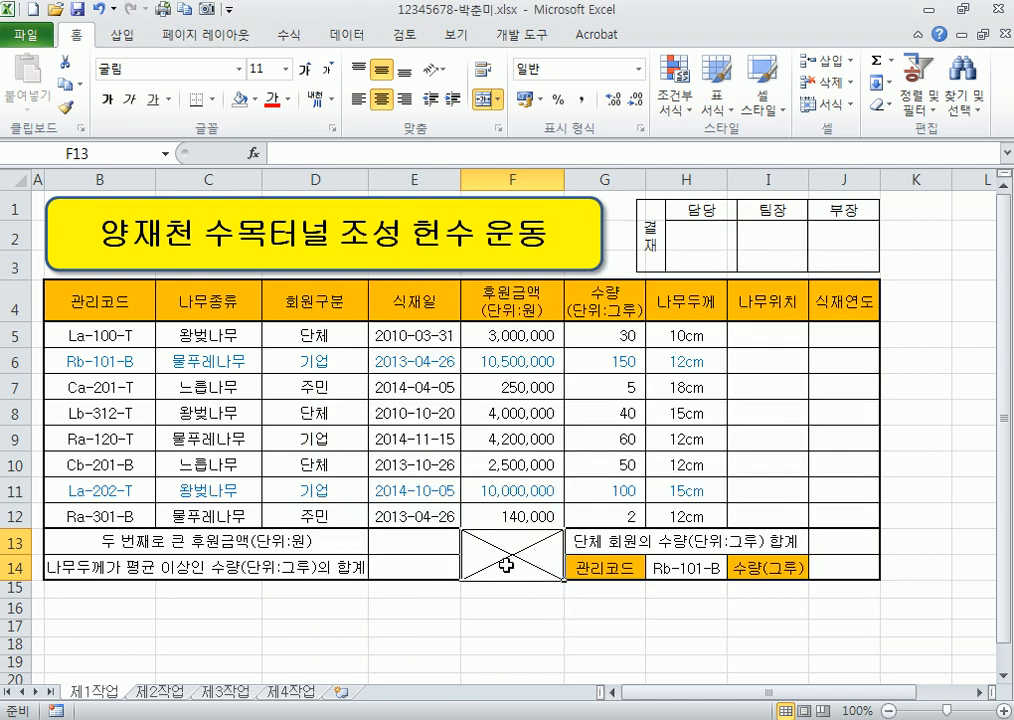
pyautogui.click(791, 331)
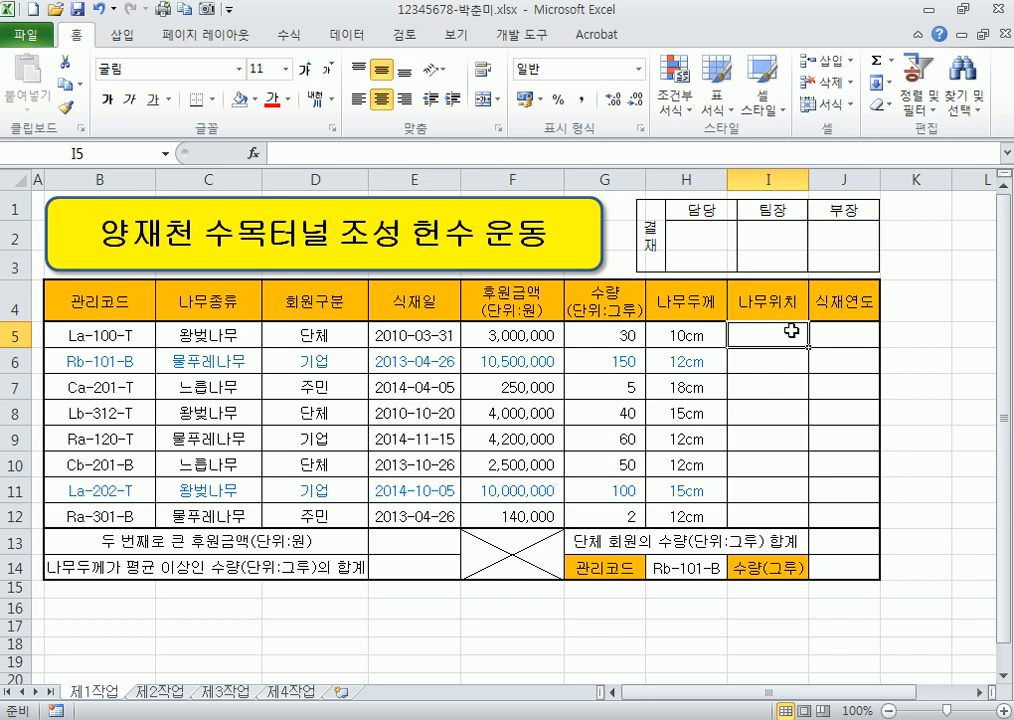
# Step: Build a VLOOKUP function in J14 with H14 as the lookup value and B5:G12 as the table array
pyautogui.click(846, 562)
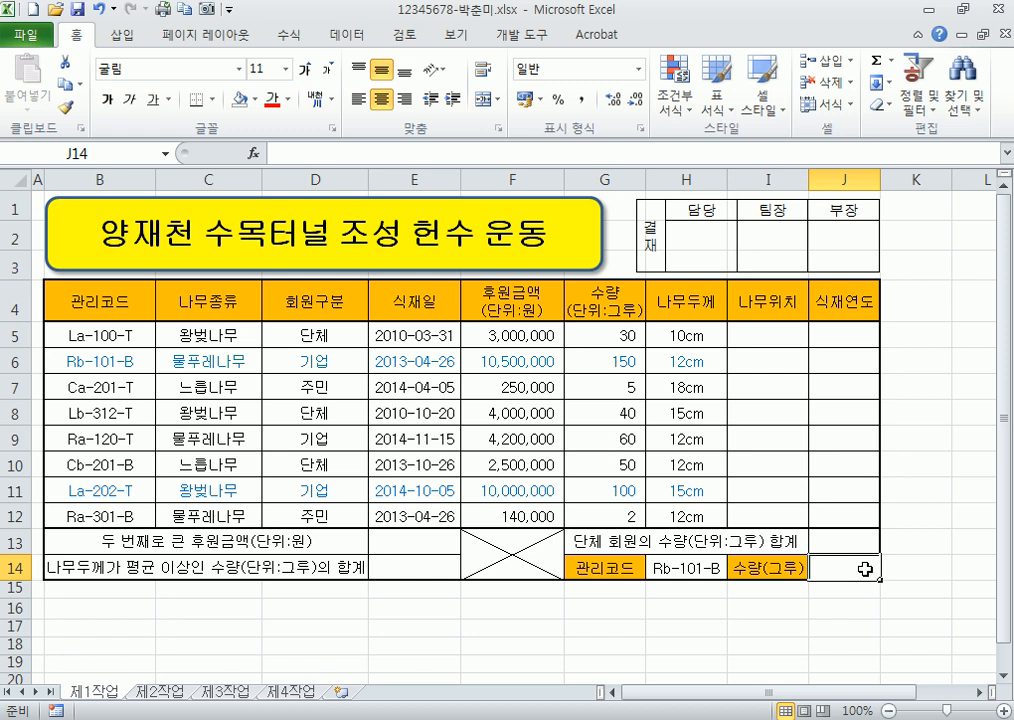
pyautogui.write('=vl')
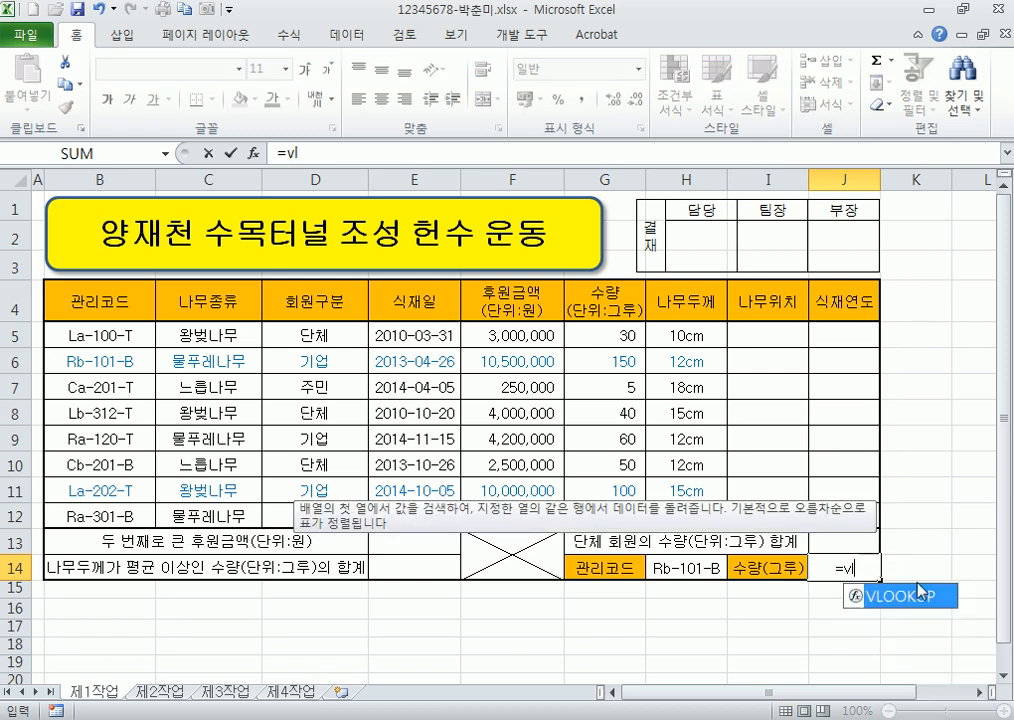
pyautogui.doubleClick(868, 598)
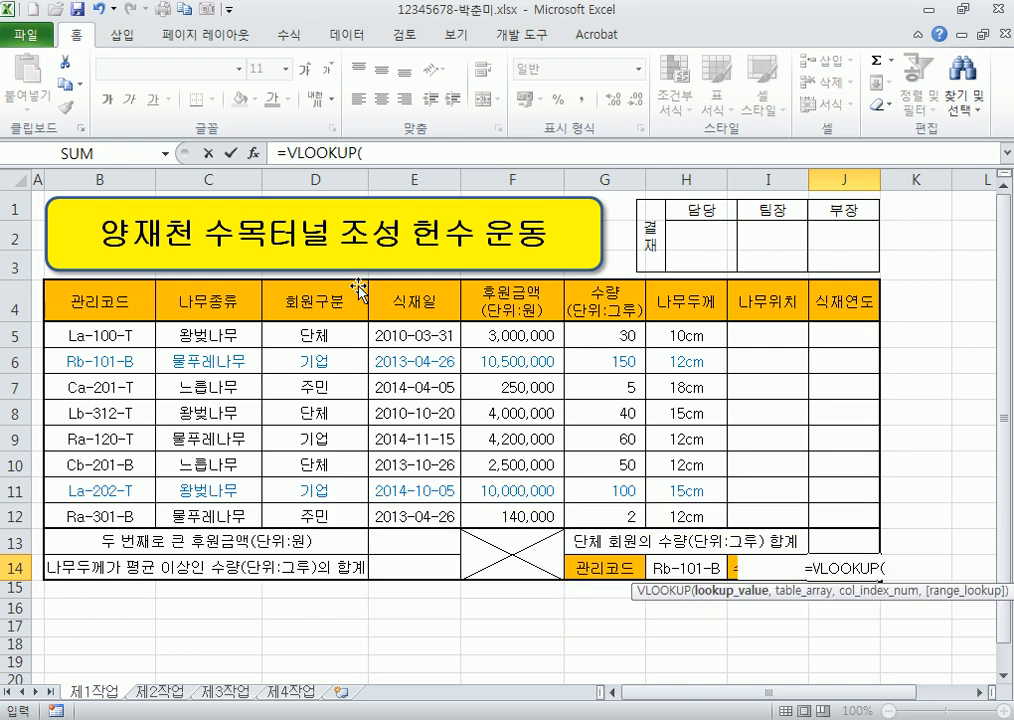
pyautogui.click(253, 153)
pyautogui.click(660, 566)
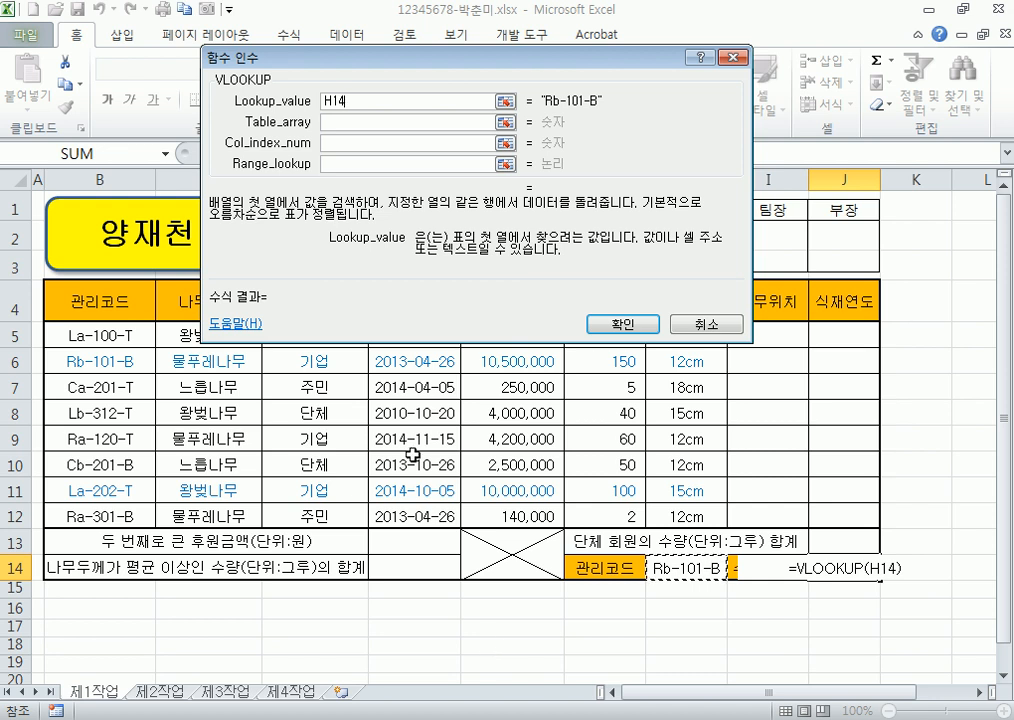
pyautogui.click(328, 121)
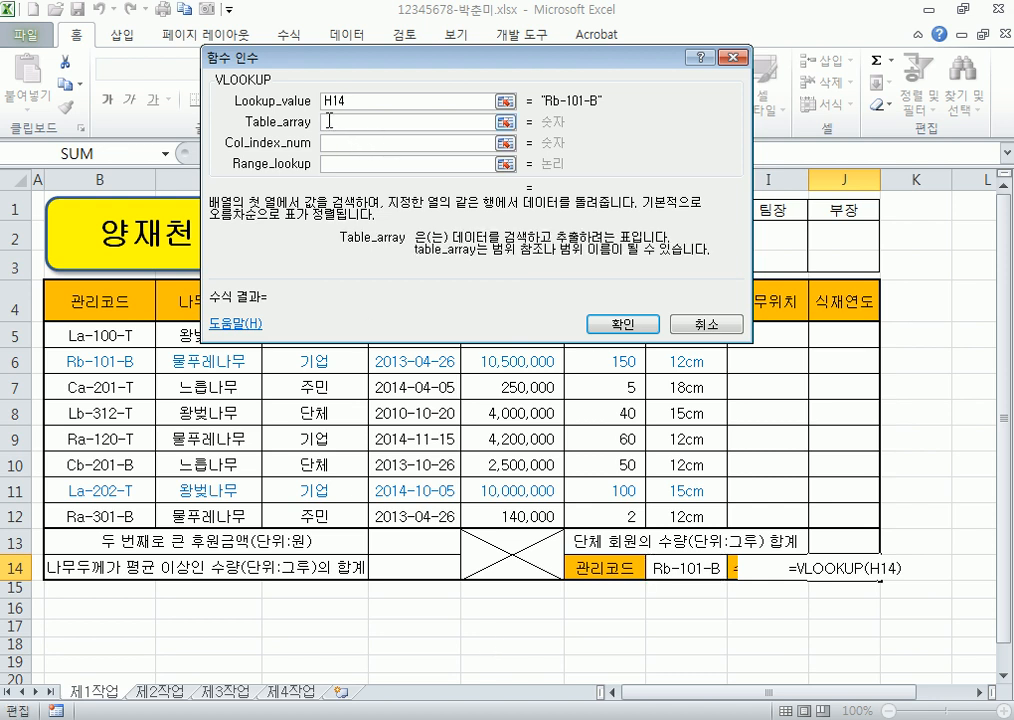
pyautogui.click(68, 334)
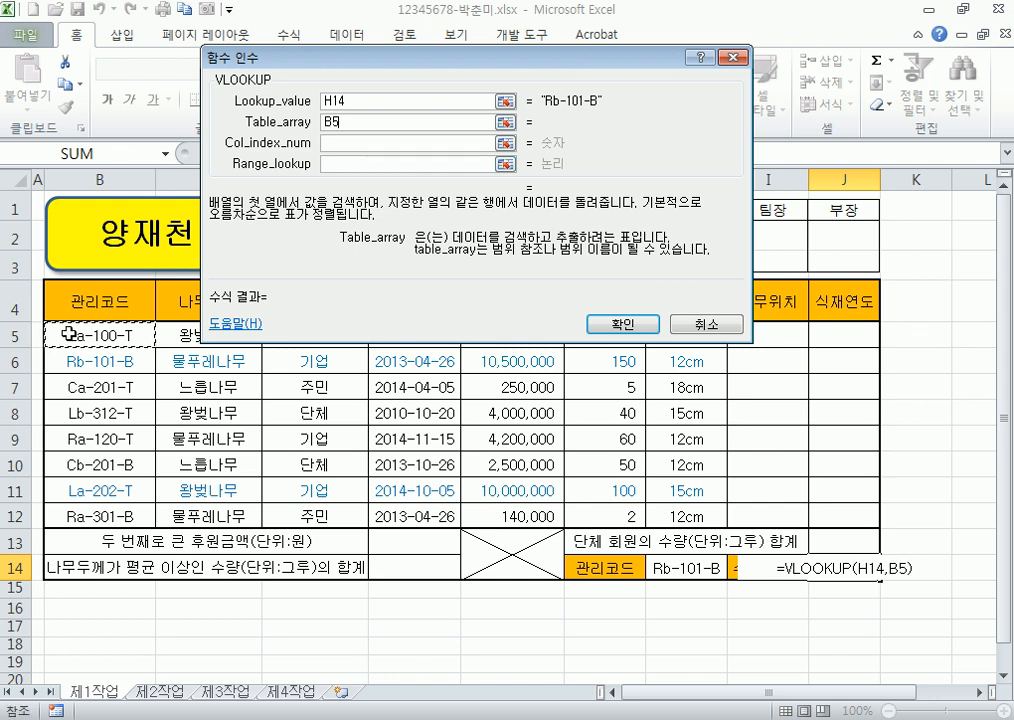
pyautogui.moveTo(68, 334); pyautogui.dragTo(626, 521)
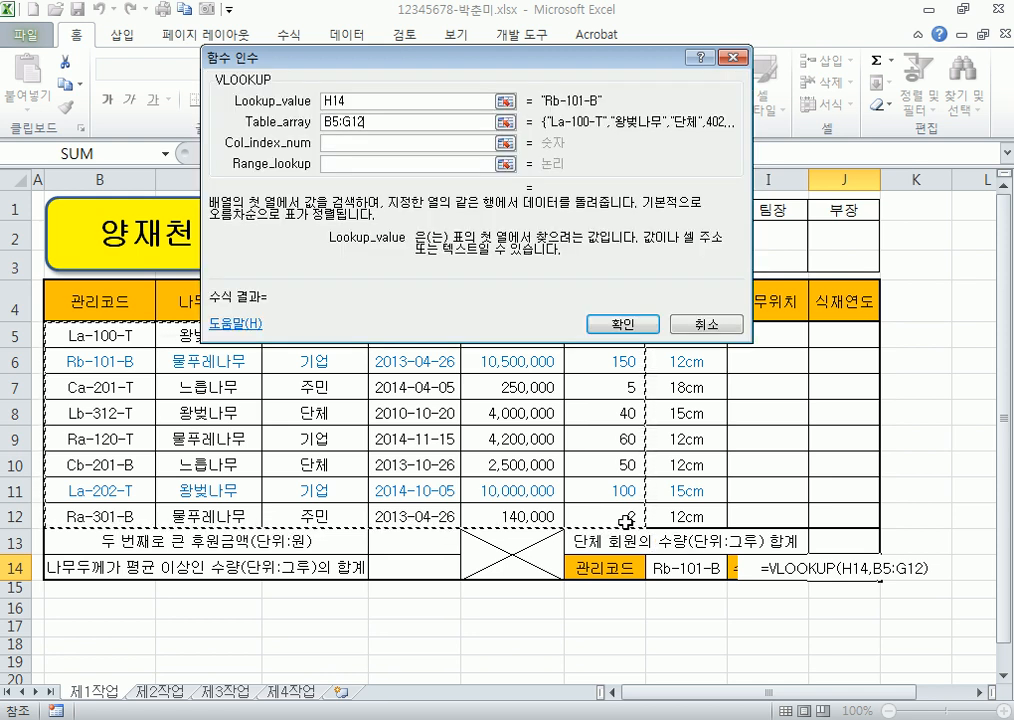
pyautogui.moveTo(422, 57); pyautogui.dragTo(402, 11)
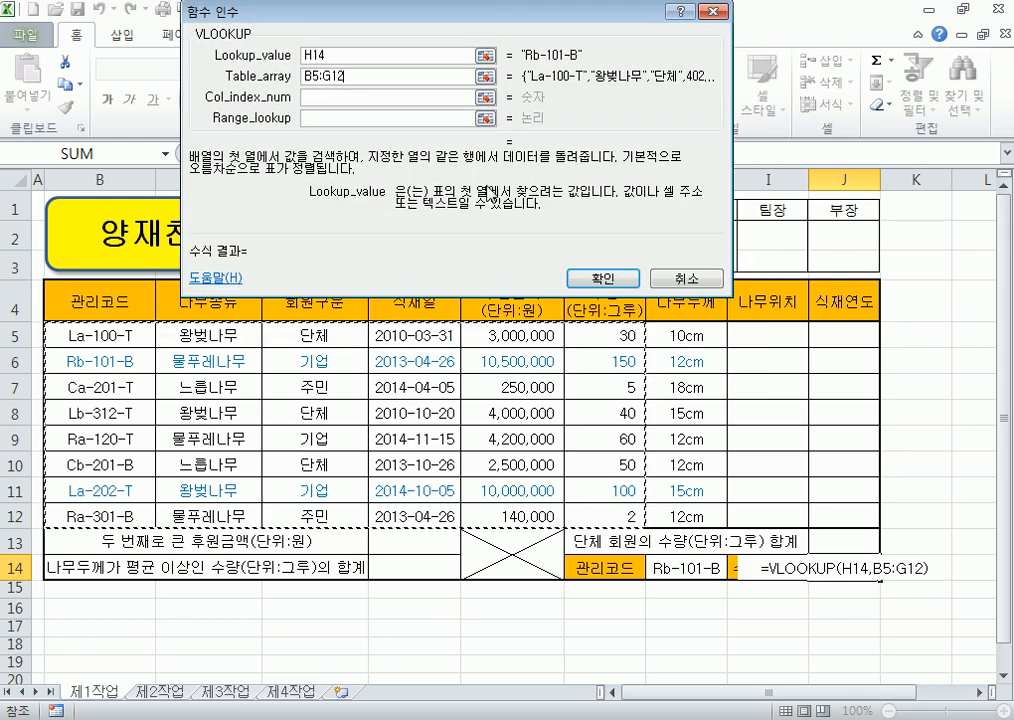
pyautogui.click(401, 97)
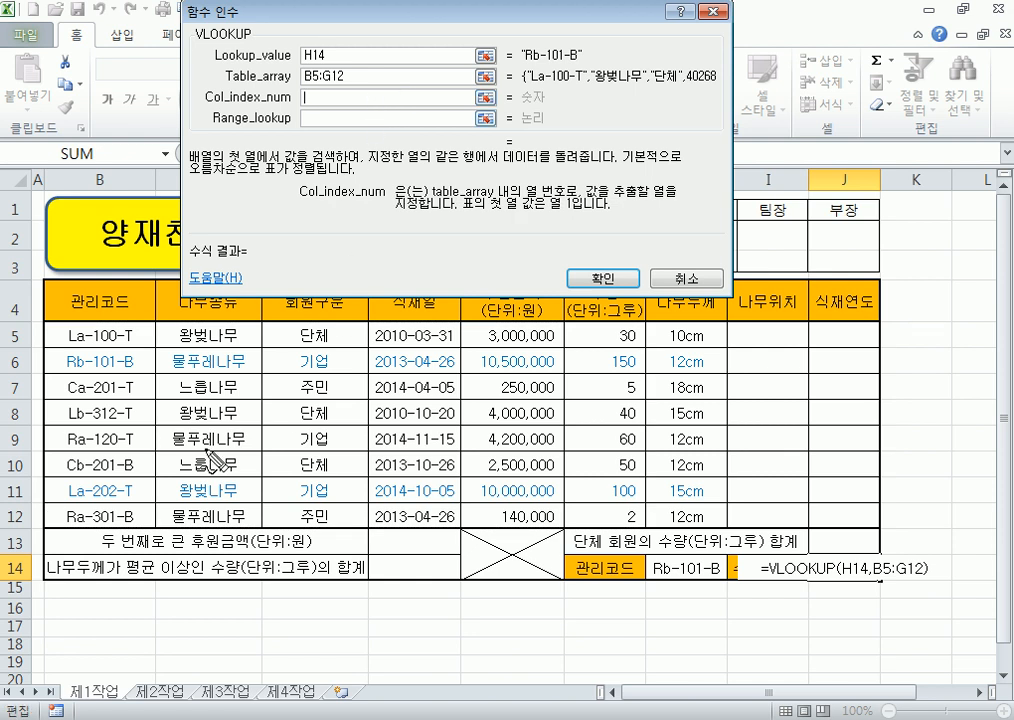
pyautogui.moveTo(100, 400); pyautogui.dragTo(100, 440)
pyautogui.moveTo(181, 400); pyautogui.dragTo(185, 416)
pyautogui.moveTo(297, 410); pyautogui.dragTo(300, 440)
pyautogui.moveTo(404, 400); pyautogui.dragTo(412, 420)
pyautogui.moveTo(514, 405); pyautogui.dragTo(518, 415)
pyautogui.moveTo(595, 411); pyautogui.dragTo(600, 425)
pyautogui.moveTo(614, 371); pyautogui.dragTo(602, 462)
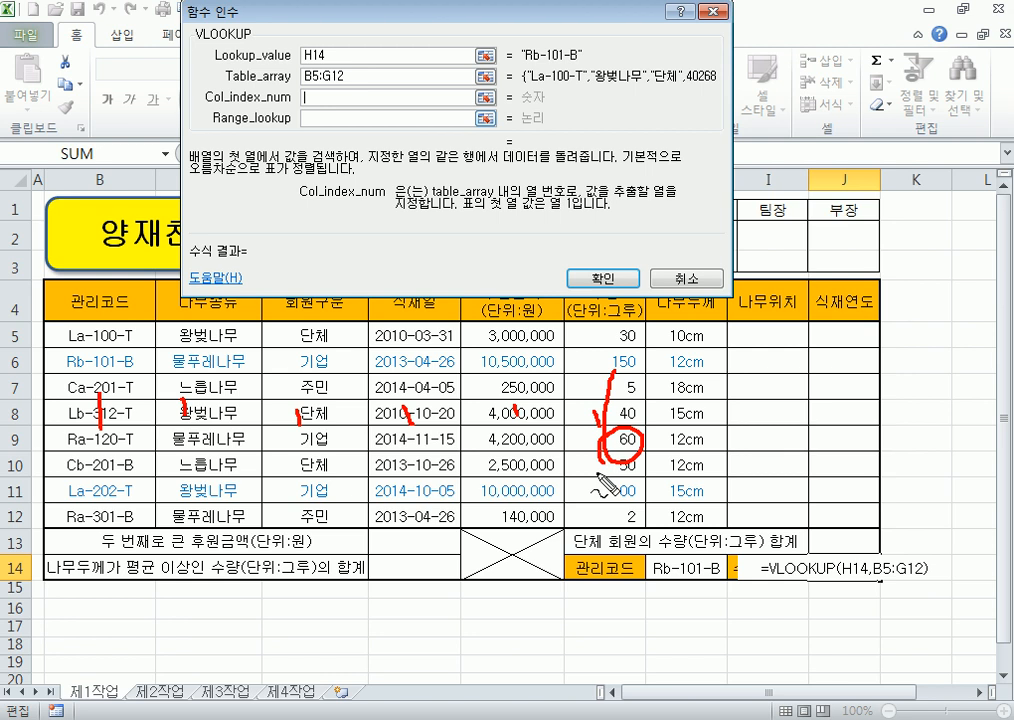
pyautogui.moveTo(605, 485)
pyautogui.mouseDown()
pyautogui.moveTo(595, 520)
pyautogui.moveTo(573, 358)
pyautogui.moveTo(638, 510)
pyautogui.moveTo(600, 528)
pyautogui.mouseUp()
pyautogui.moveTo(314, 88); pyautogui.dragTo(306, 97)
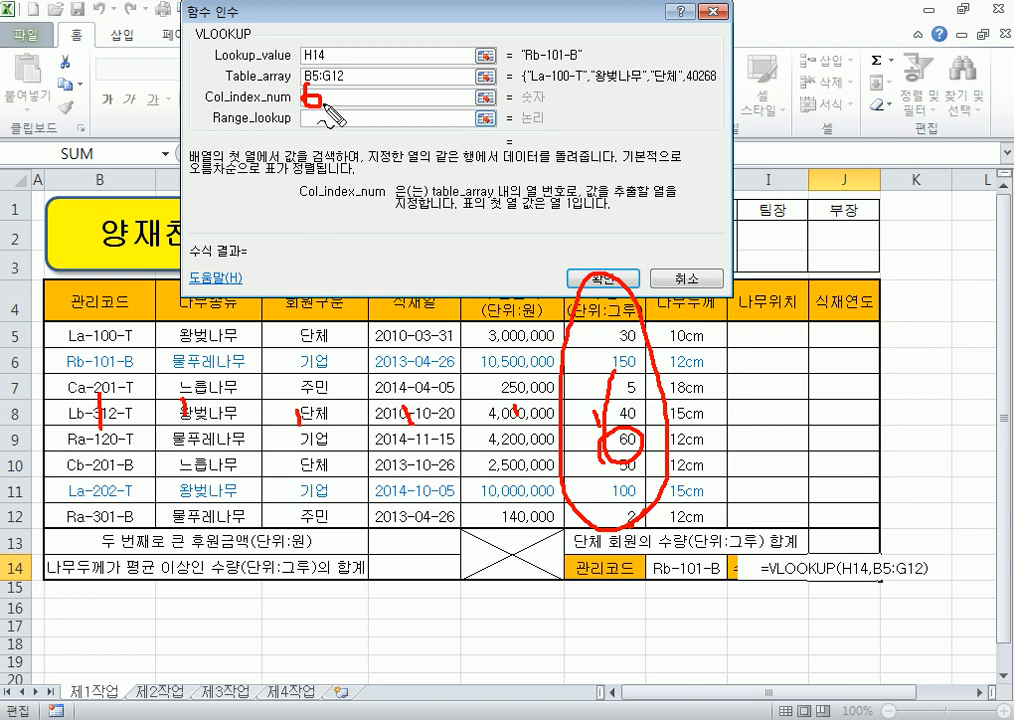
pyautogui.press('Escape')
# Step: Complete the VLOOKUP in J14 with column index 6 and range lookup false
pyautogui.write('6')
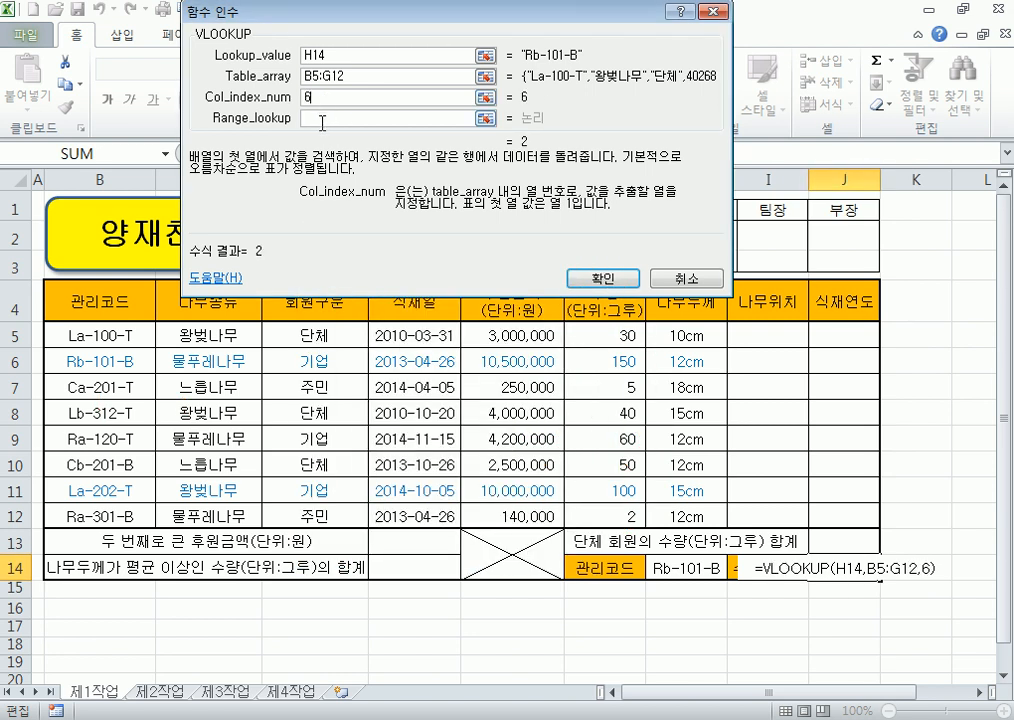
pyautogui.click(322, 120)
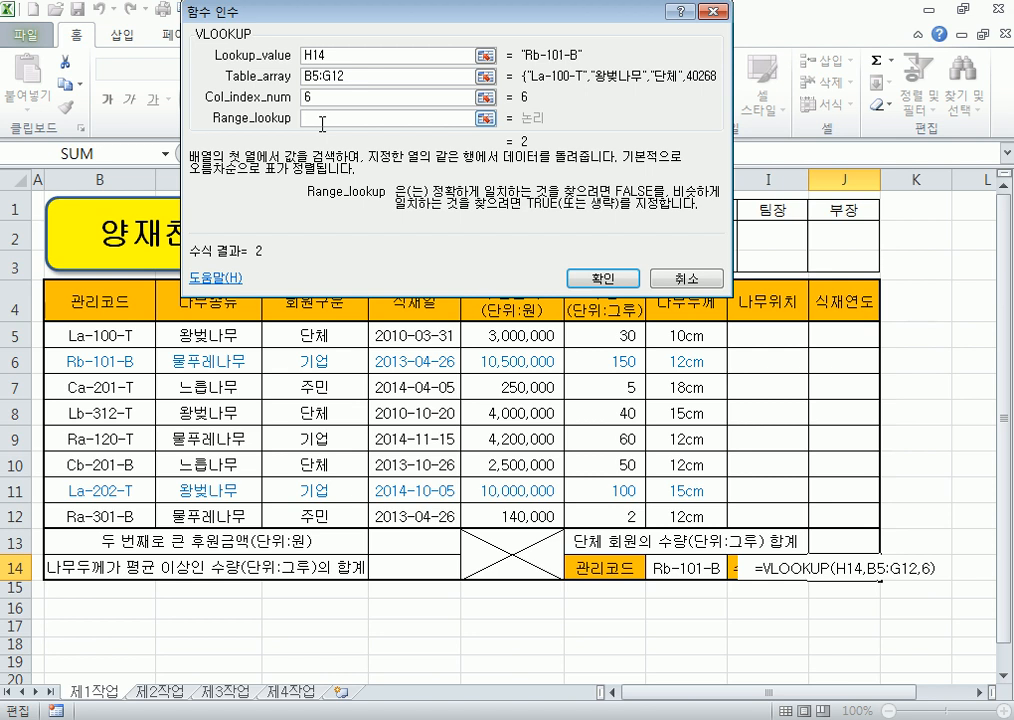
pyautogui.write('fals')
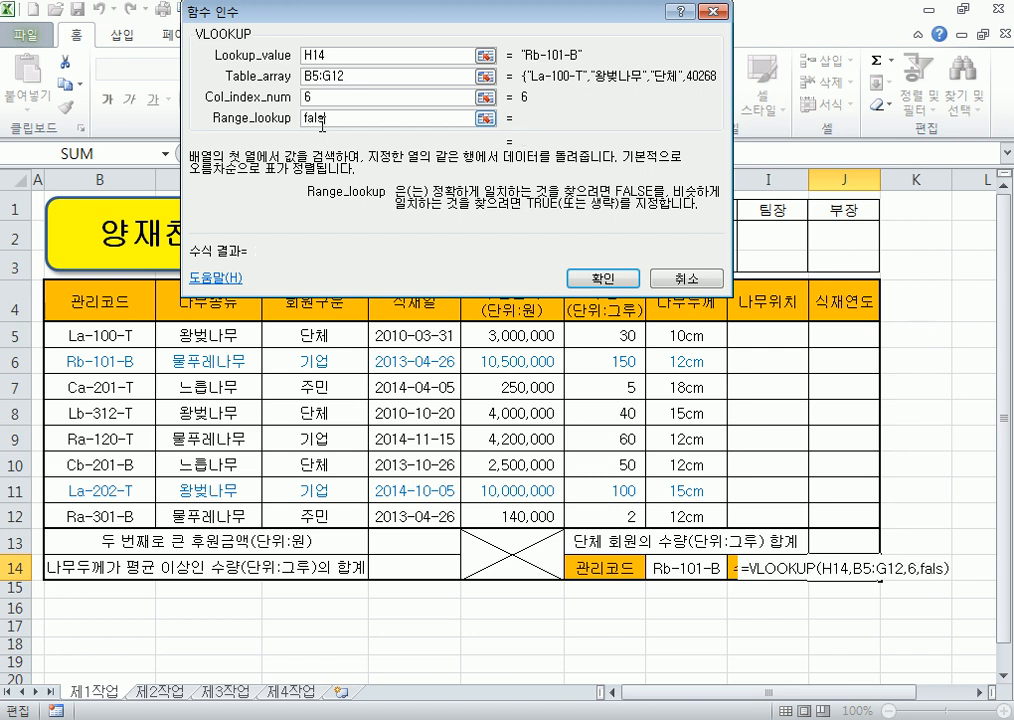
pyautogui.write('e')
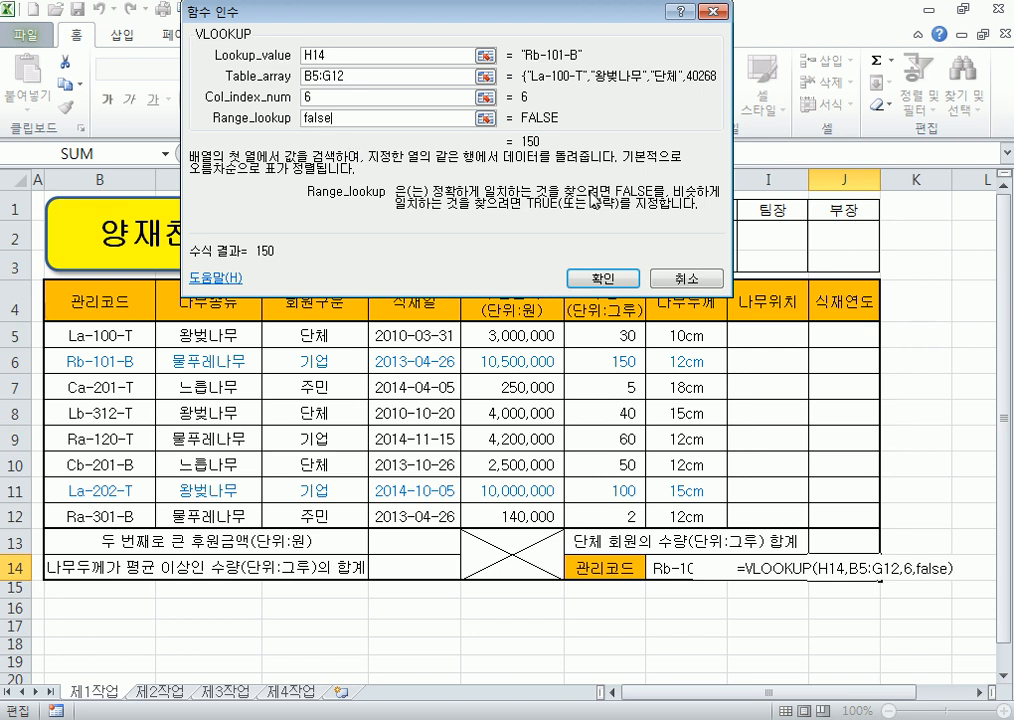
pyautogui.moveTo(614, 189)
pyautogui.mouseDown()
pyautogui.moveTo(624, 189)
pyautogui.moveTo(617, 199)
pyautogui.mouseUp()
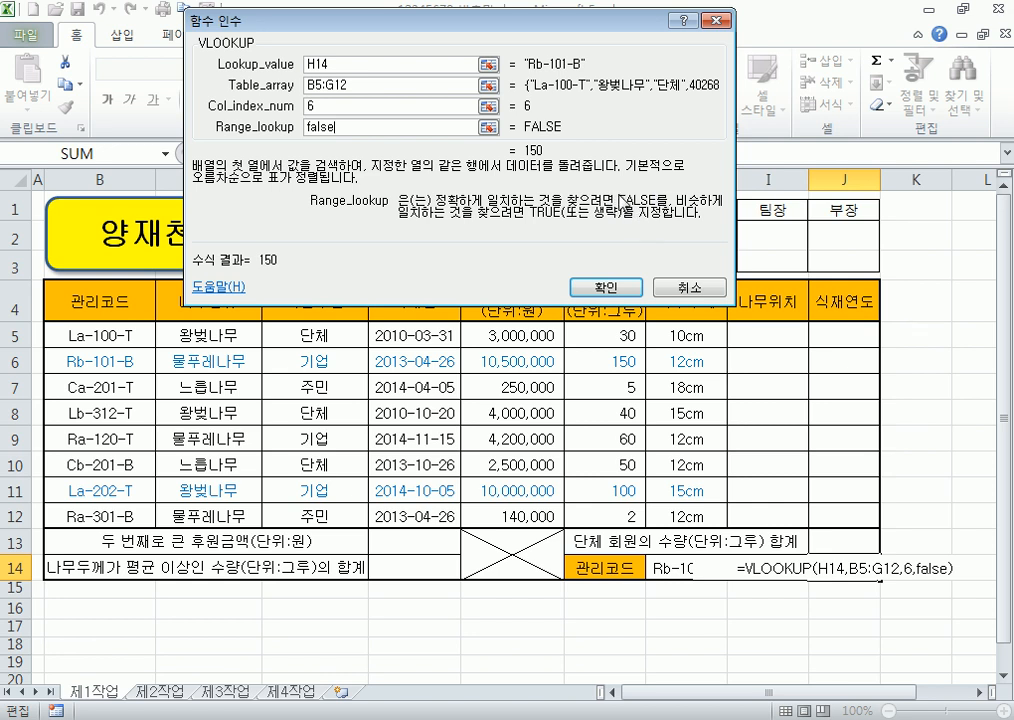
pyautogui.click(606, 287)
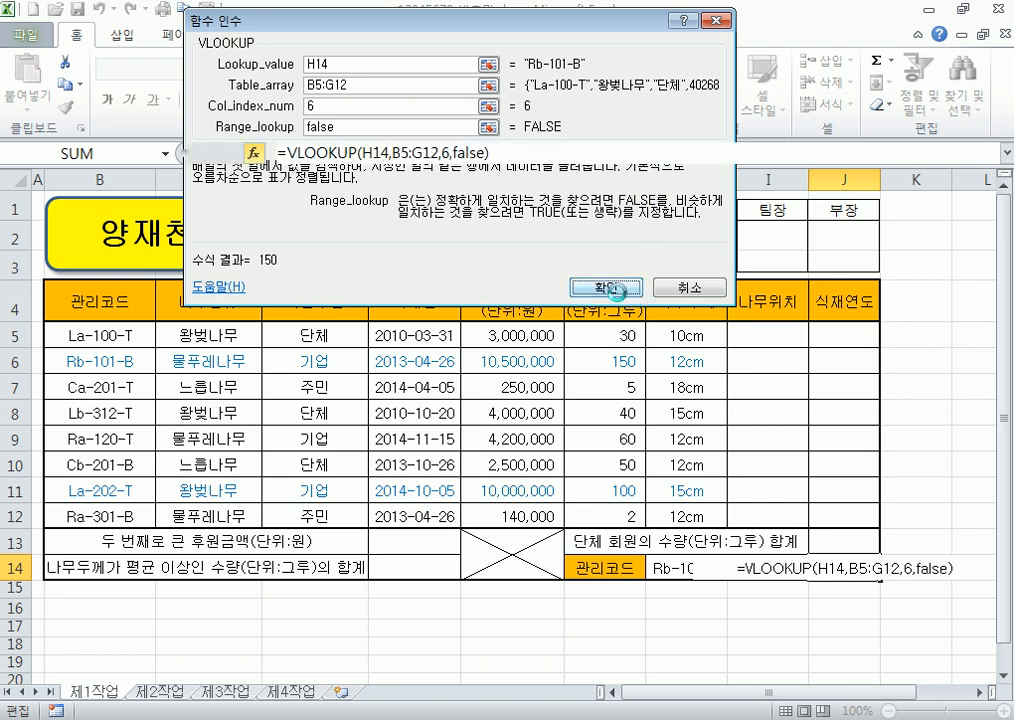
# Step: Test the lookup by choosing Lb-312-T and finally Ra-120-T as the management code in H14, and check the formula in J14
pyautogui.click(672, 570)
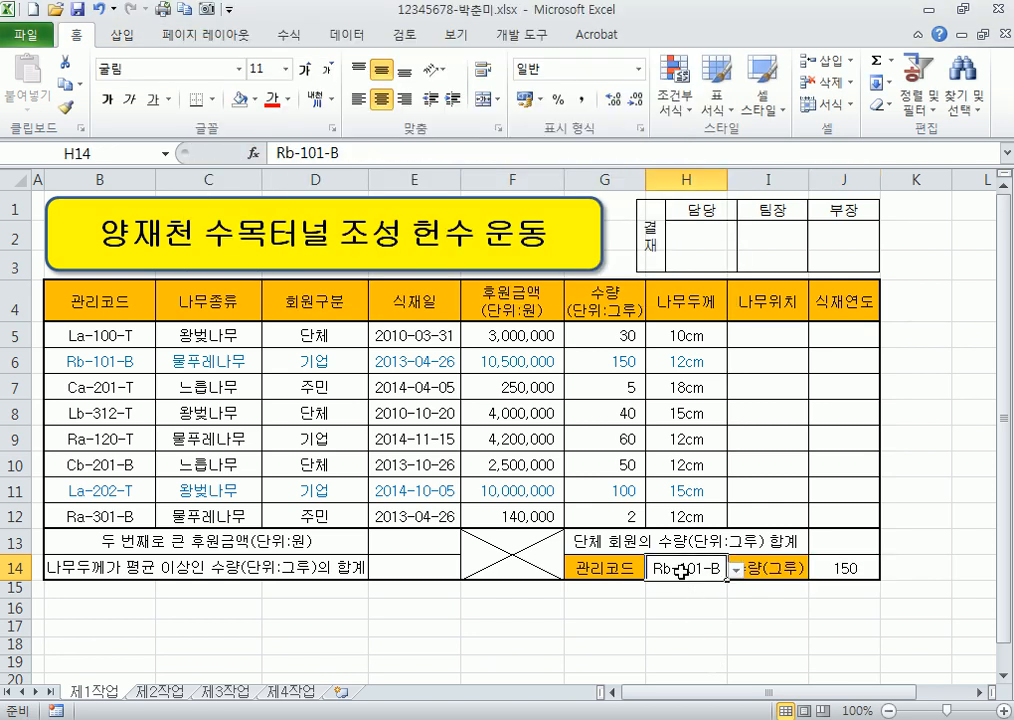
pyautogui.click(736, 569)
pyautogui.click(685, 624)
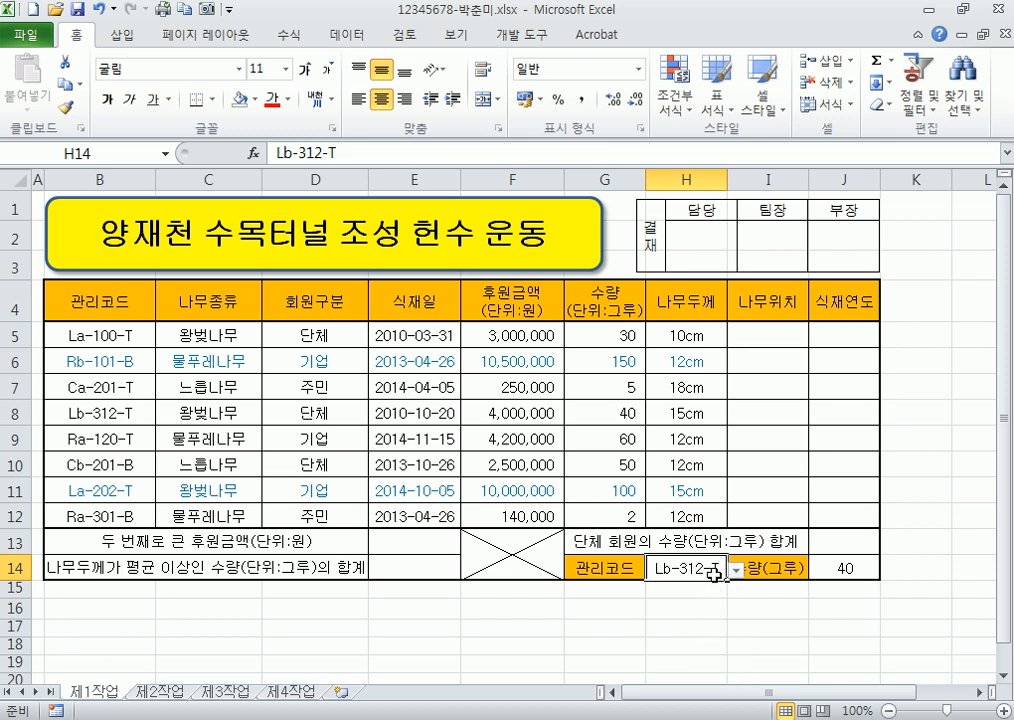
pyautogui.click(735, 570)
pyautogui.click(690, 635)
pyautogui.click(733, 652)
pyautogui.click(766, 568)
pyautogui.click(843, 585)
pyautogui.click(846, 570)
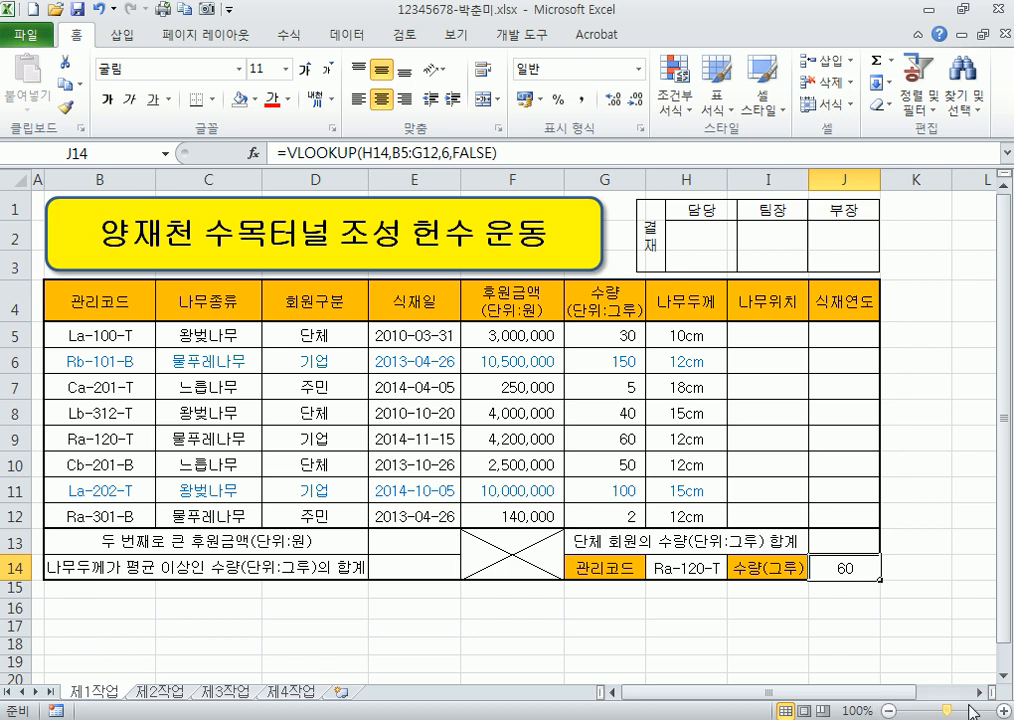
# Step: Build a DSUM function in J13 for the group members' quantity total, with B4:H12 as the database range
pyautogui.click(580, 542)
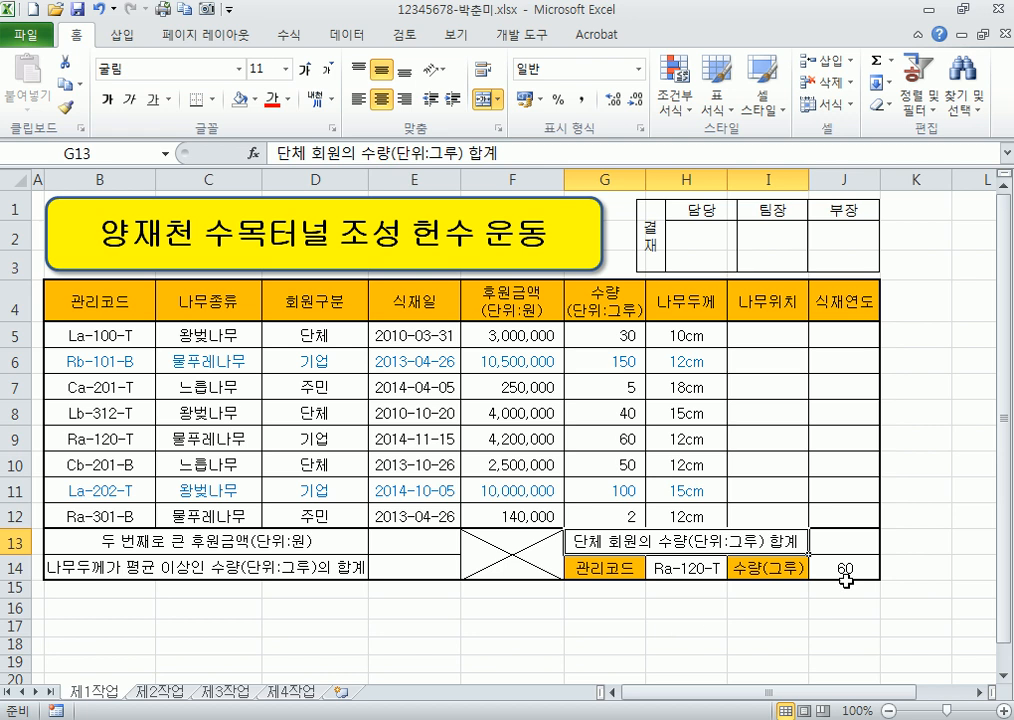
pyautogui.click(835, 542)
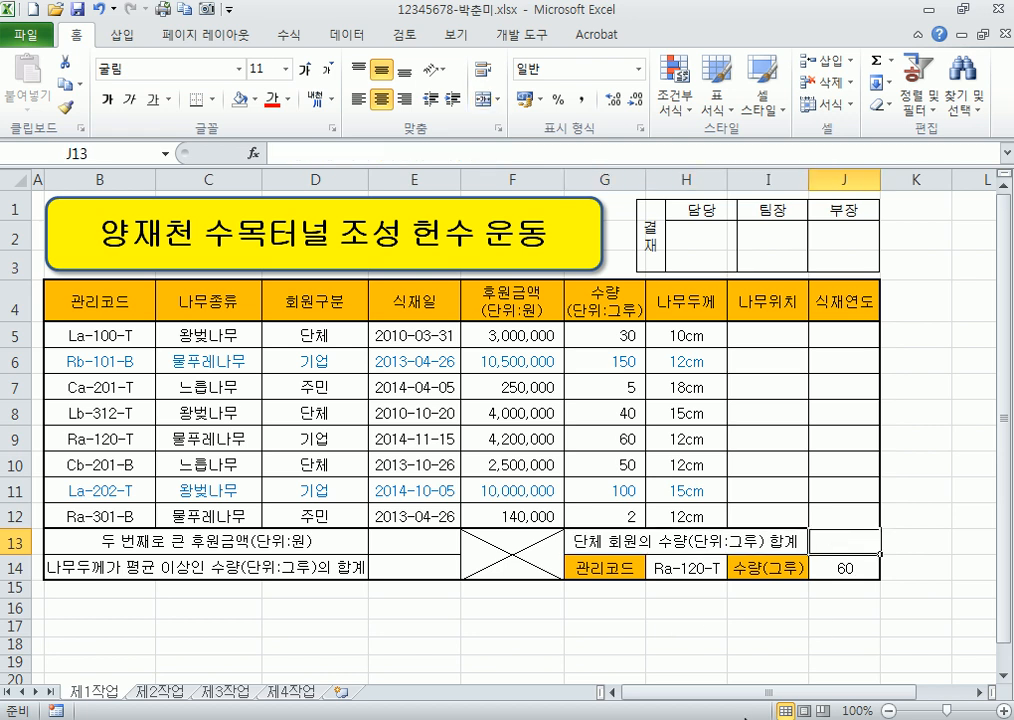
pyautogui.write('=ds')
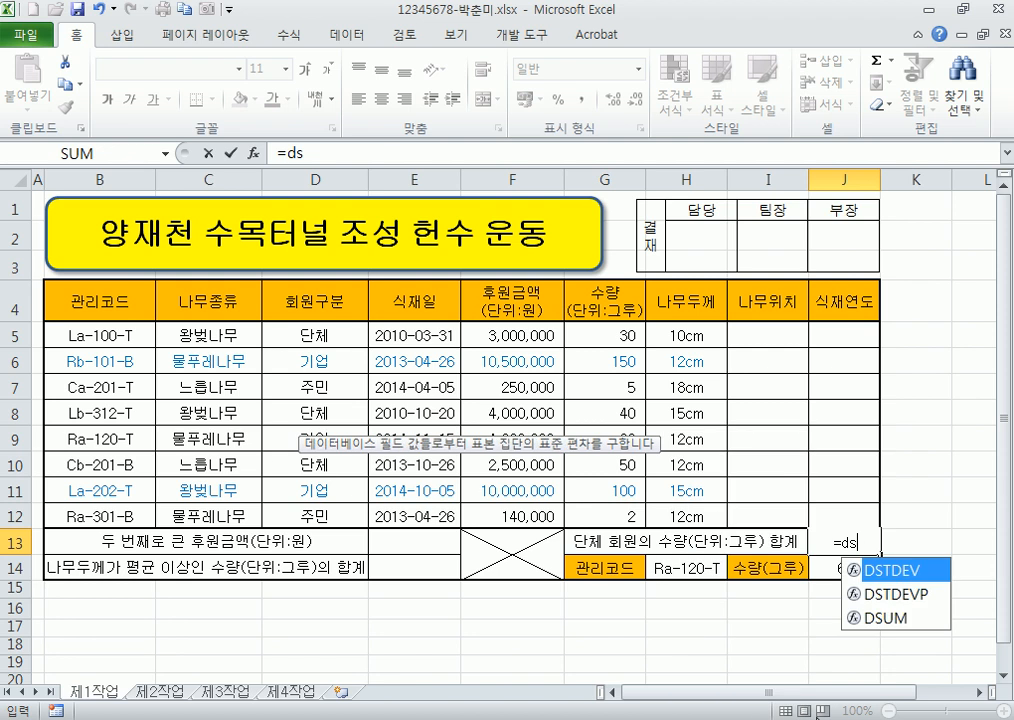
pyautogui.doubleClick(890, 620)
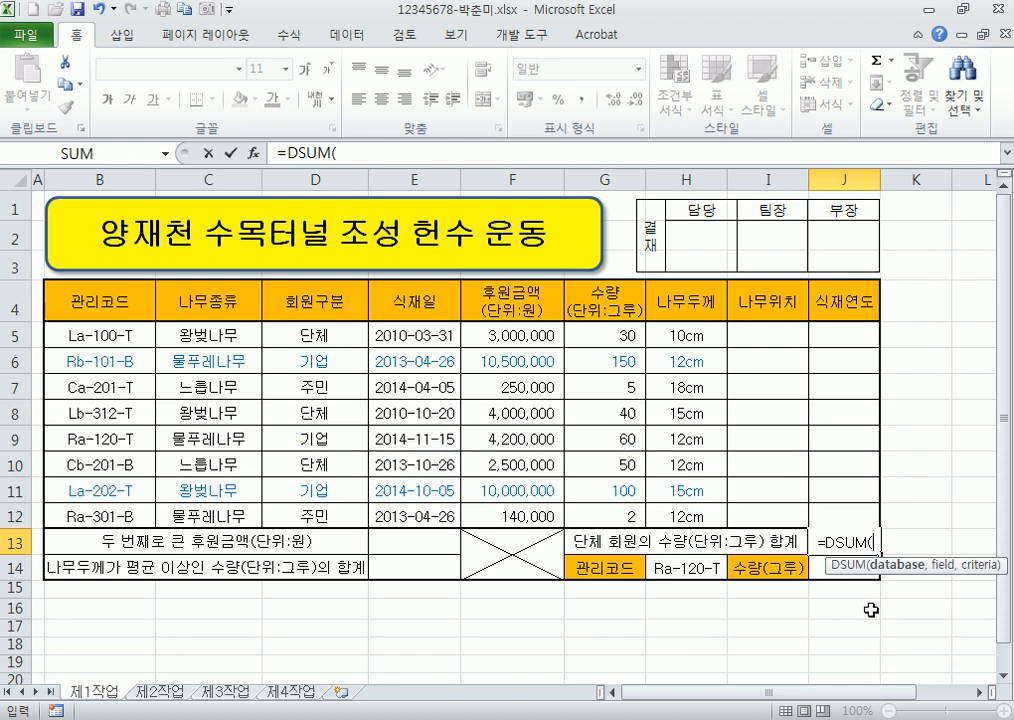
pyautogui.click(253, 153)
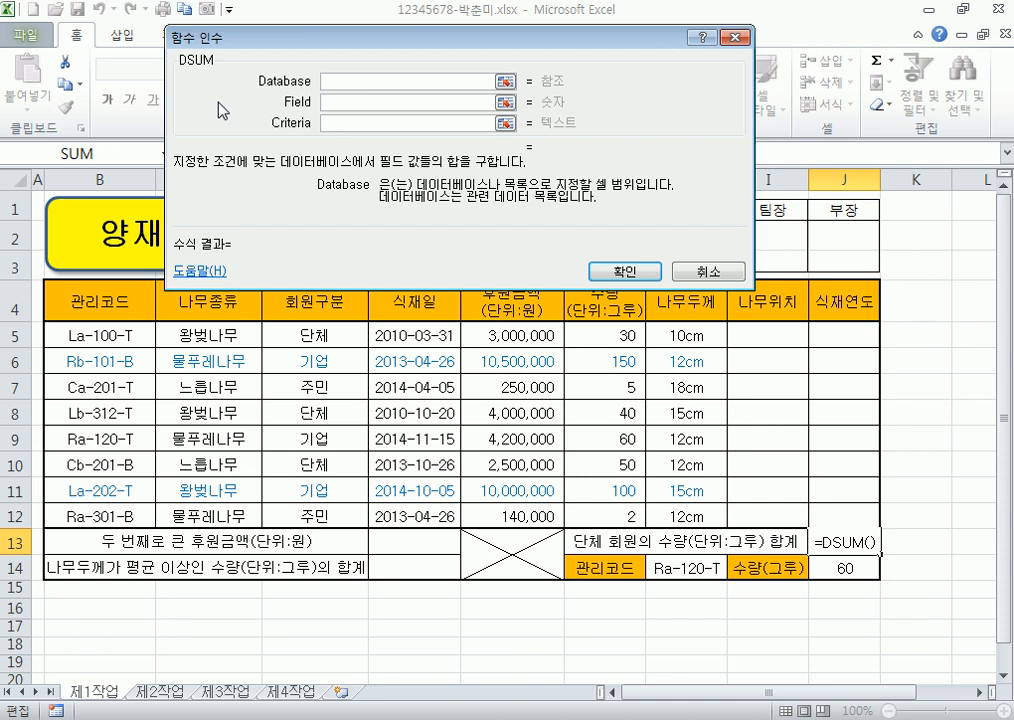
pyautogui.moveTo(258, 92)
pyautogui.mouseDown()
pyautogui.moveTo(314, 92)
pyautogui.moveTo(250, 88)
pyautogui.mouseUp()
pyautogui.moveTo(45, 319)
pyautogui.mouseDown()
pyautogui.moveTo(150, 303)
pyautogui.moveTo(70, 274)
pyautogui.moveTo(42, 312)
pyautogui.moveTo(740, 312)
pyautogui.moveTo(740, 510)
pyautogui.moveTo(125, 540)
pyautogui.moveTo(50, 338)
pyautogui.moveTo(105, 333)
pyautogui.mouseUp()
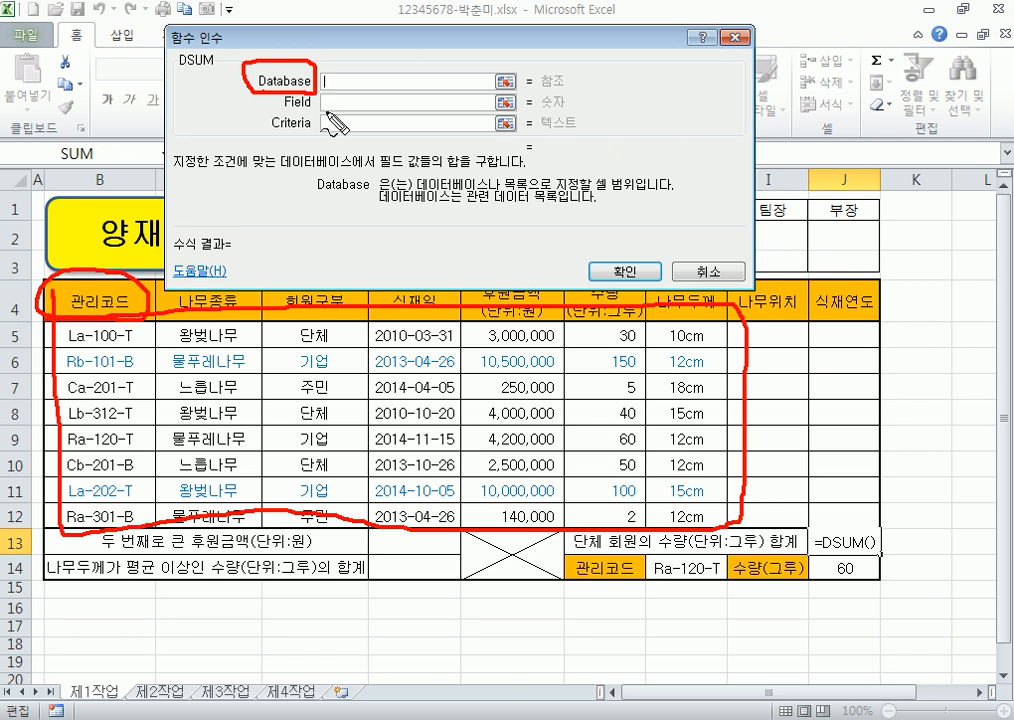
pyautogui.click(342, 78)
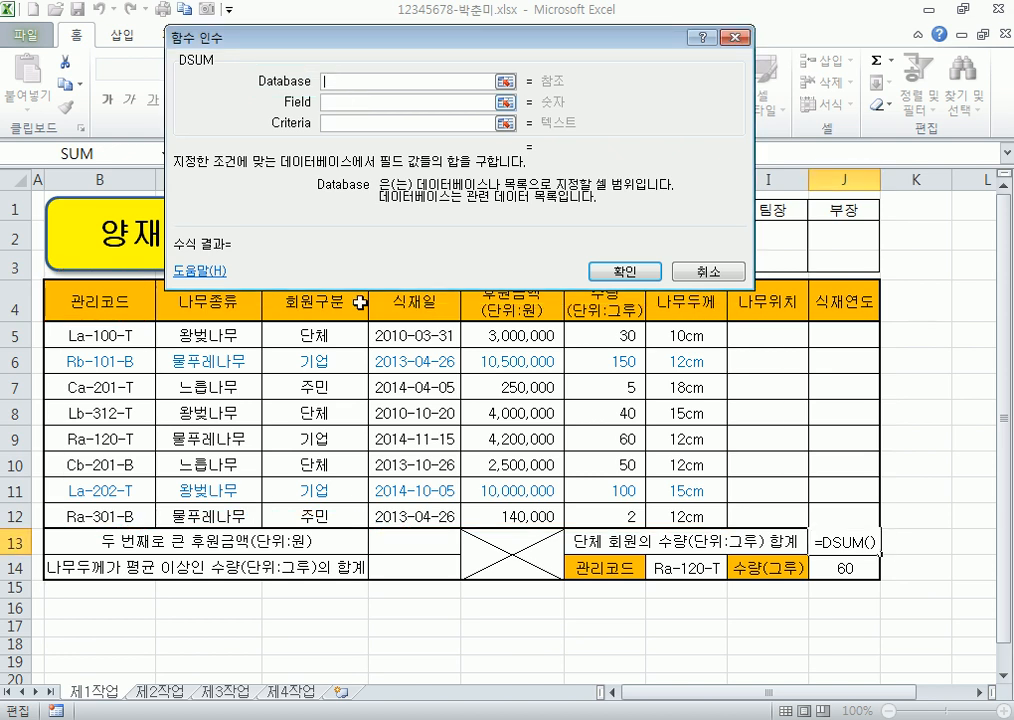
pyautogui.moveTo(70, 305); pyautogui.dragTo(698, 518)
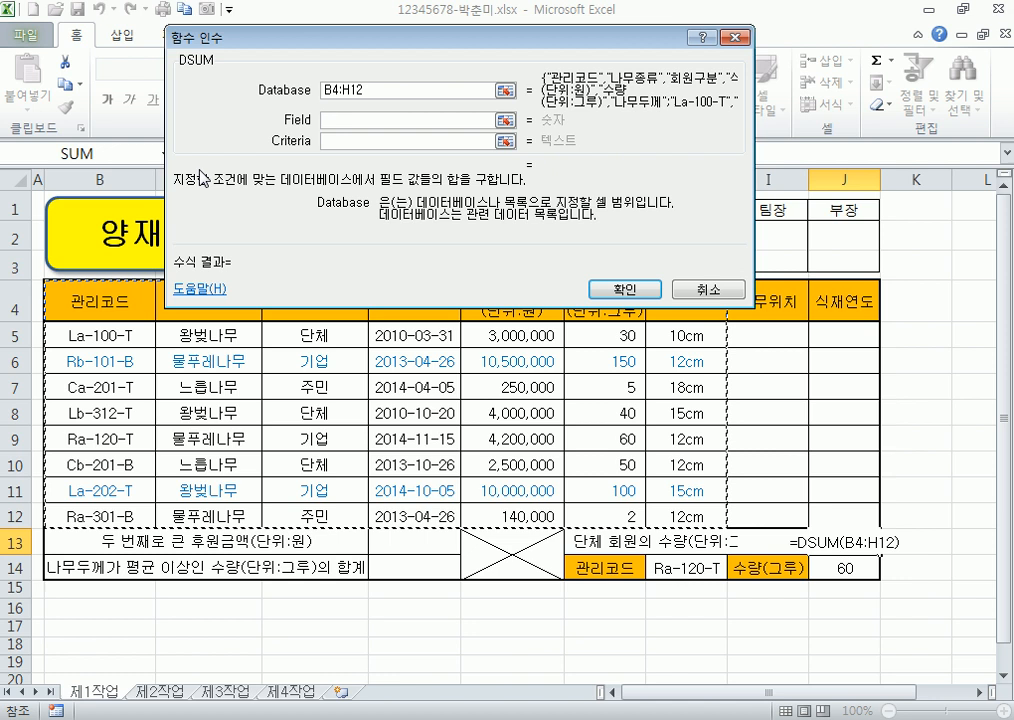
pyautogui.click(328, 120)
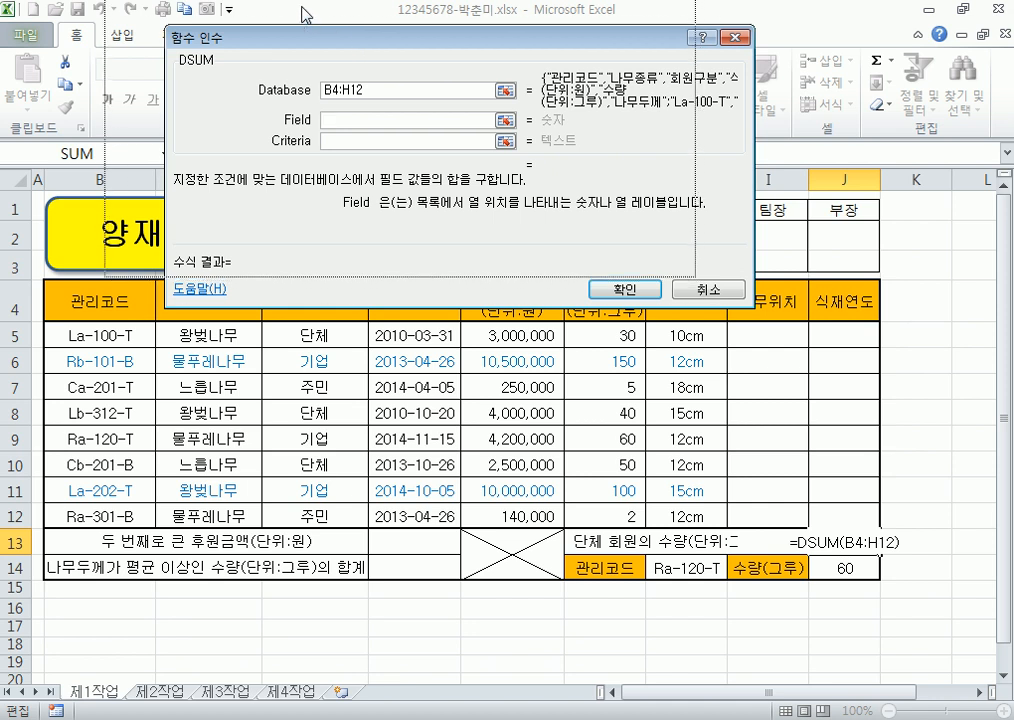
pyautogui.moveTo(356, 43); pyautogui.dragTo(297, 17)
pyautogui.moveTo(45, 287)
pyautogui.mouseDown()
pyautogui.moveTo(58, 515)
pyautogui.moveTo(462, 555)
pyautogui.moveTo(704, 545)
pyautogui.moveTo(724, 405)
pyautogui.moveTo(630, 268)
pyautogui.moveTo(110, 268)
pyautogui.mouseUp()
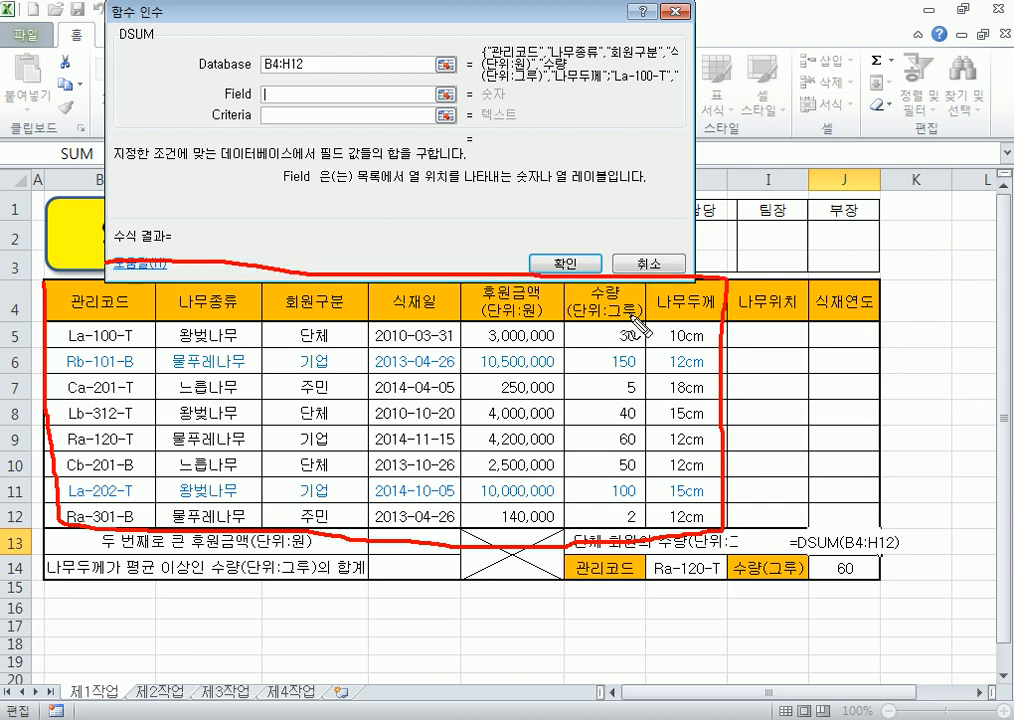
pyautogui.moveTo(593, 300); pyautogui.dragTo(590, 300)
pyautogui.moveTo(125, 408); pyautogui.dragTo(121, 456)
pyautogui.moveTo(228, 428); pyautogui.dragTo(228, 443)
pyautogui.moveTo(318, 425); pyautogui.dragTo(320, 447)
pyautogui.moveTo(419, 428); pyautogui.dragTo(423, 438)
pyautogui.moveTo(500, 428); pyautogui.dragTo(502, 445)
pyautogui.moveTo(590, 432); pyautogui.dragTo(596, 450)
pyautogui.moveTo(603, 384); pyautogui.dragTo(594, 462)
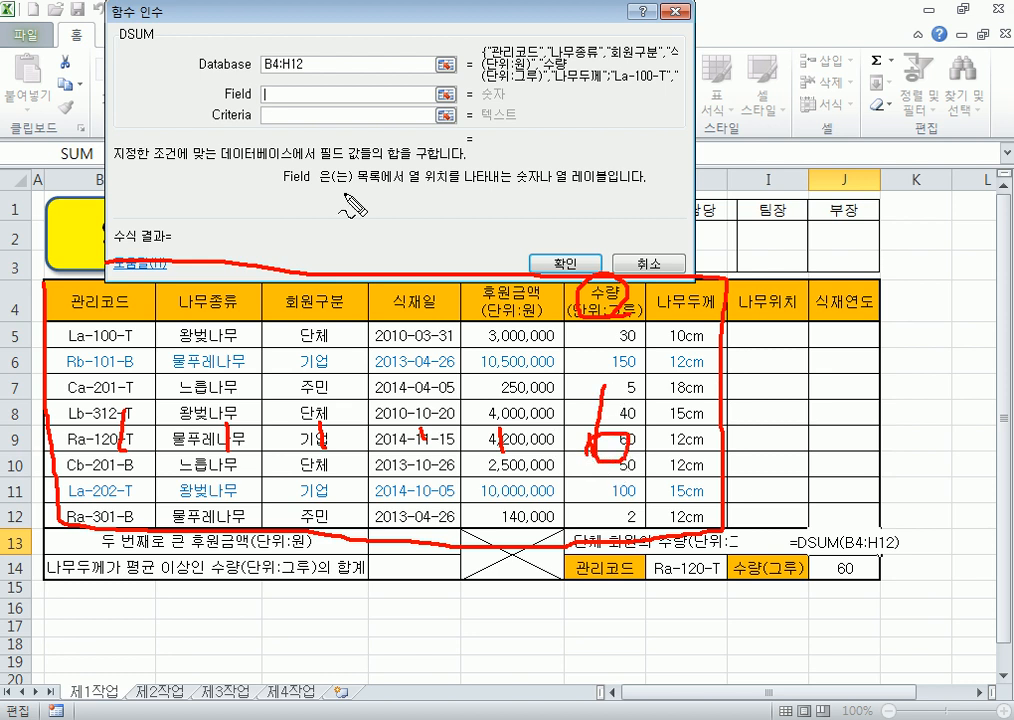
pyautogui.moveTo(268, 66); pyautogui.dragTo(271, 100)
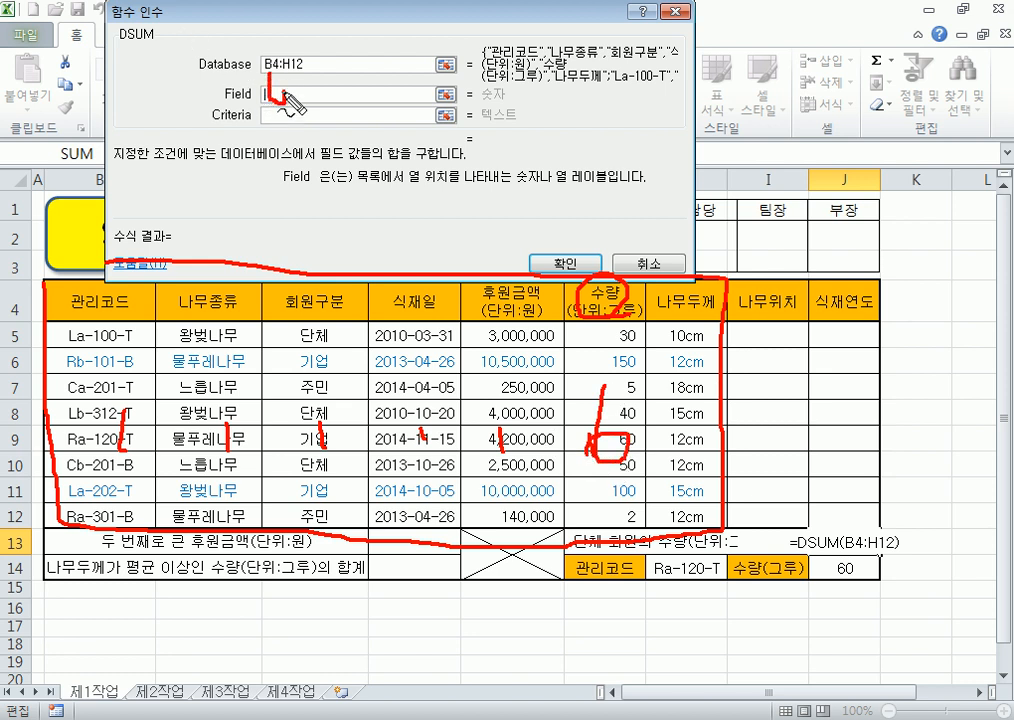
pyautogui.press('Escape')
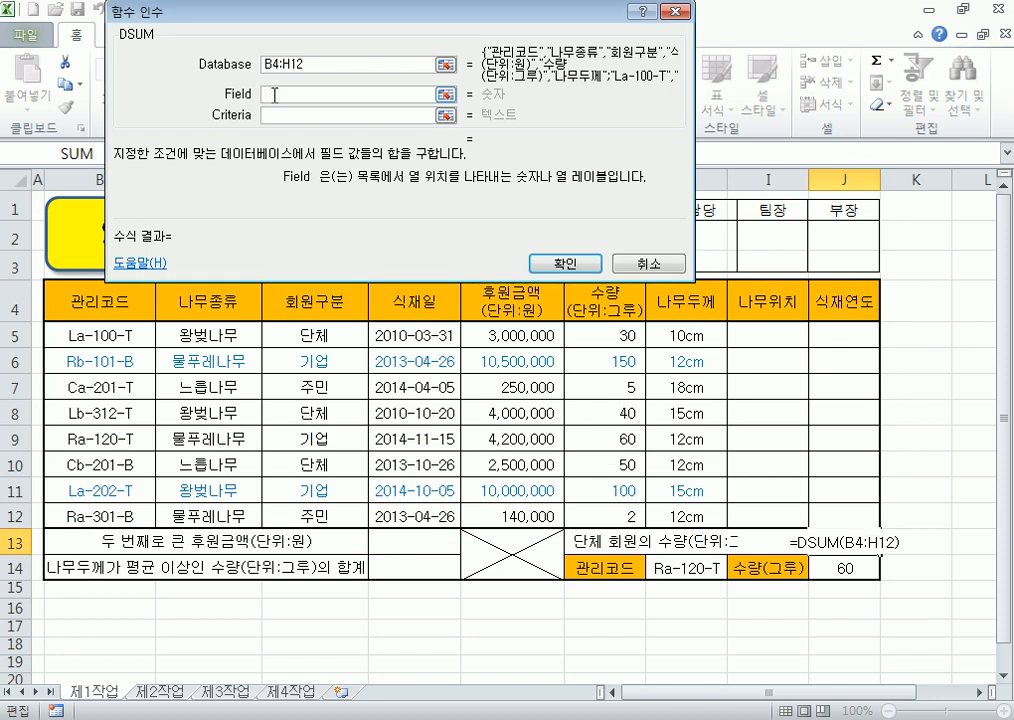
# Step: Complete the DSUM in J13 with field 6 and criteria range D4:D5
pyautogui.write('6')
pyautogui.click(278, 116)
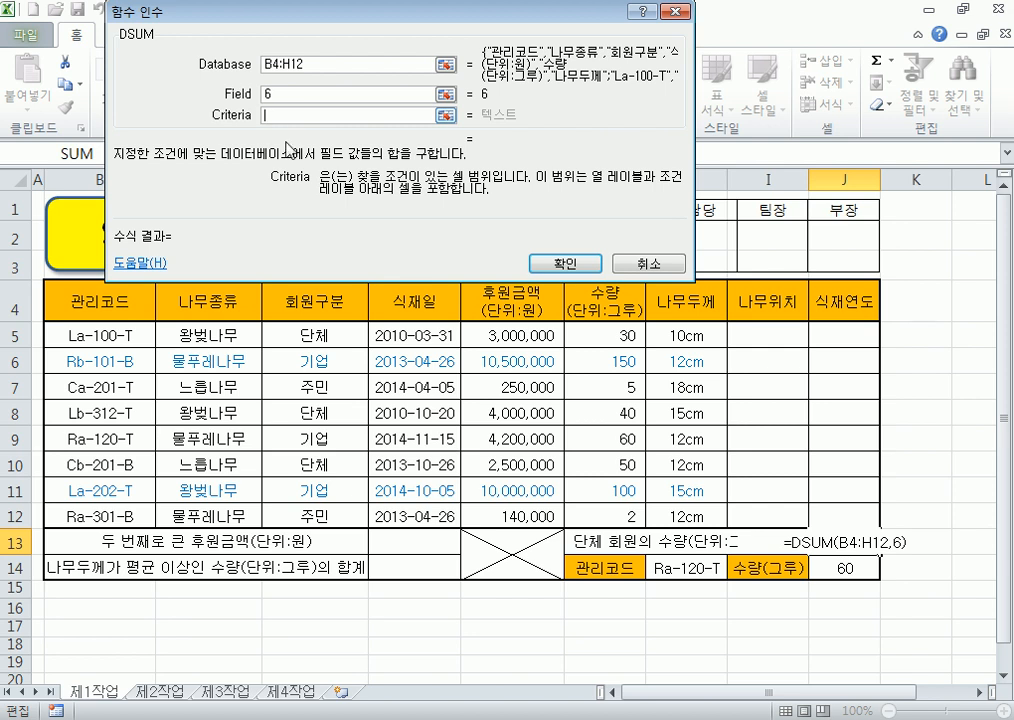
pyautogui.moveTo(326, 298); pyautogui.dragTo(328, 330)
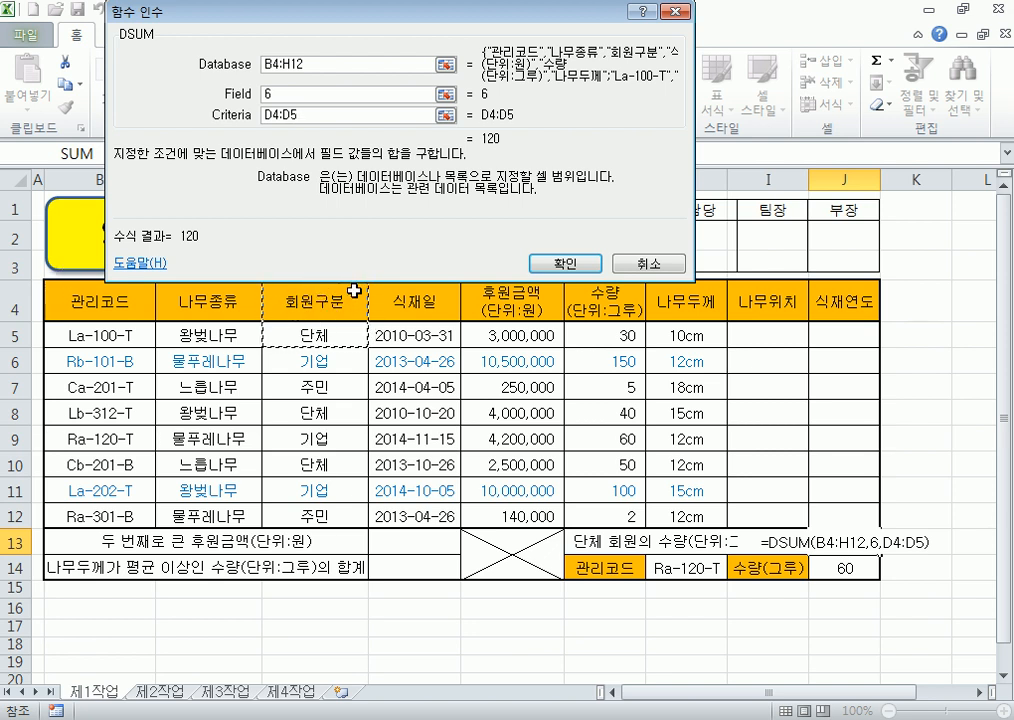
pyautogui.click(565, 263)
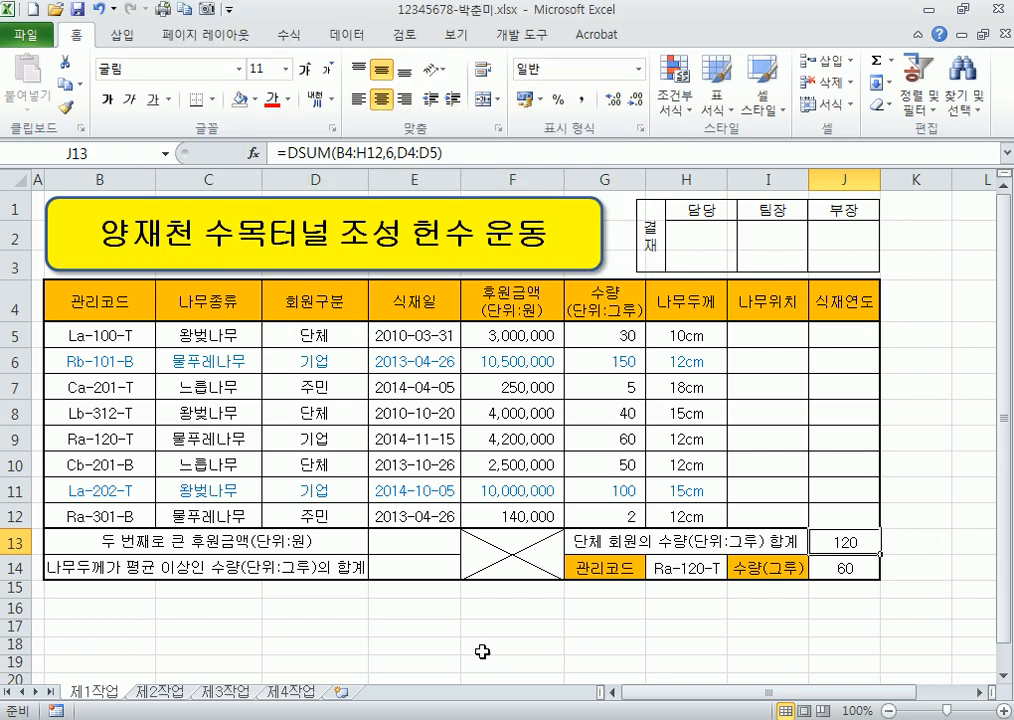
pyautogui.click(481, 631)
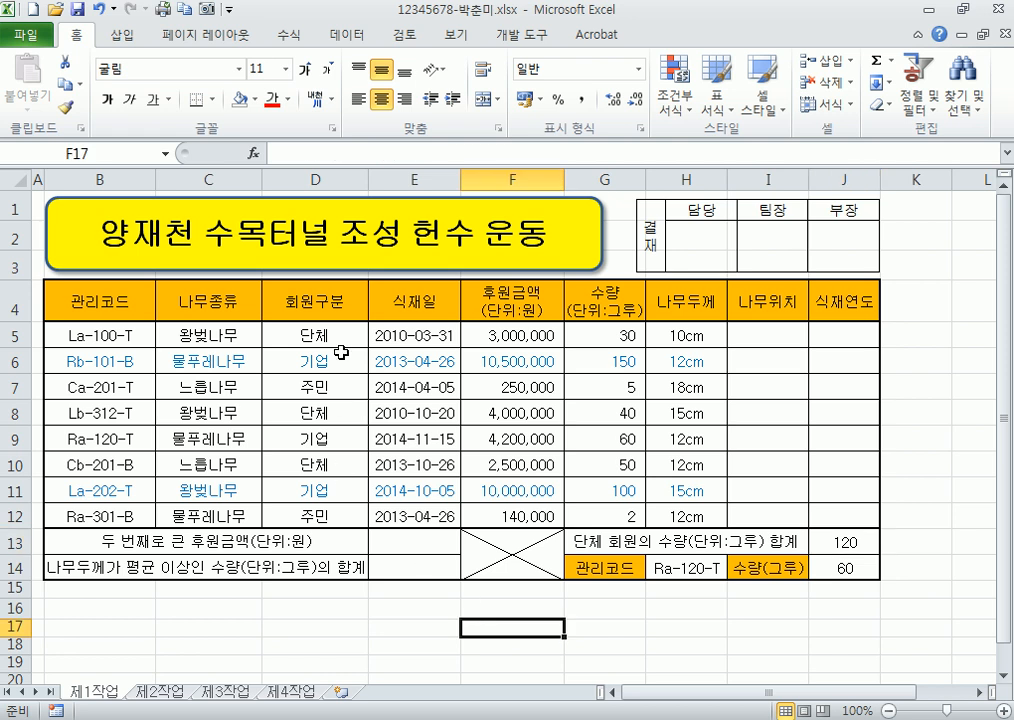
pyautogui.click(692, 338)
pyautogui.click(627, 334)
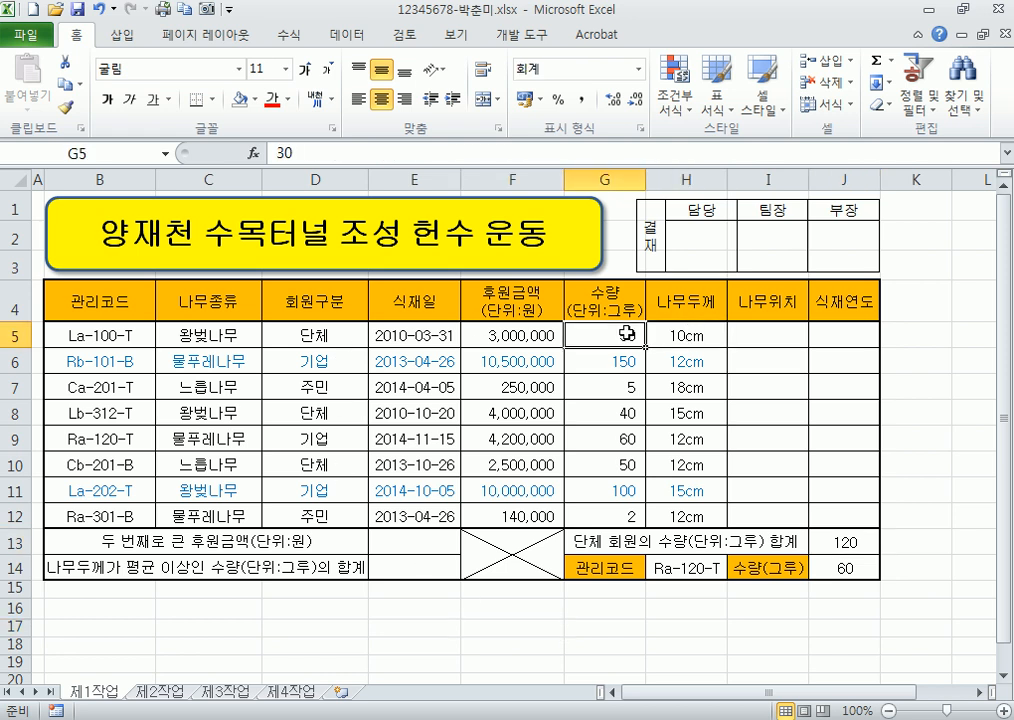
pyautogui.write('+')
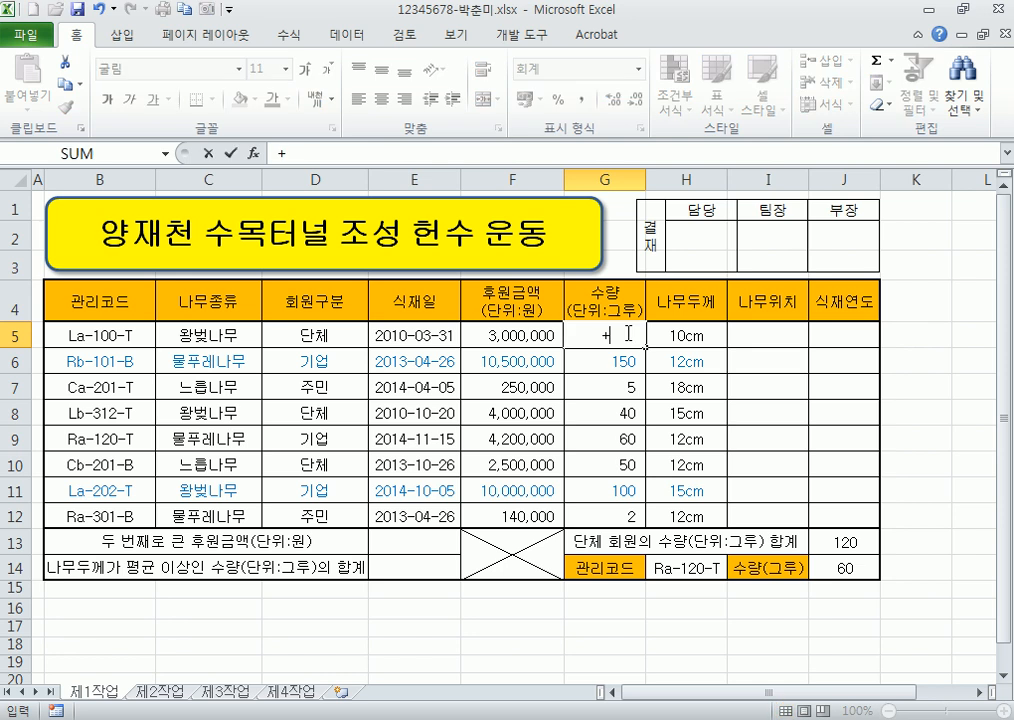
pyautogui.click(615, 413)
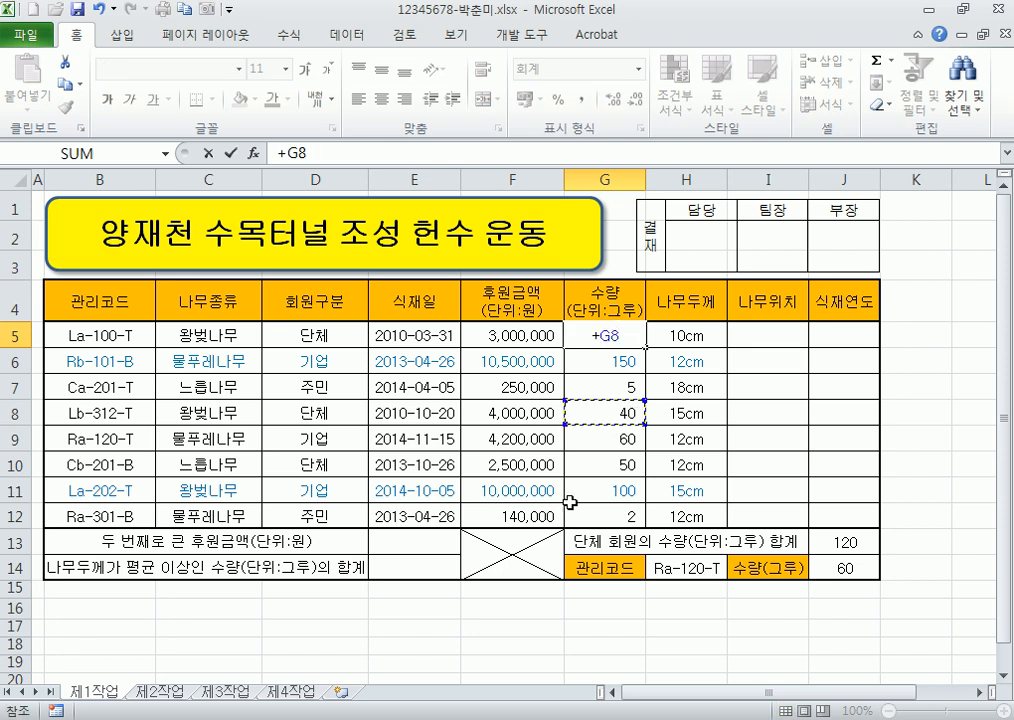
pyautogui.press('Escape')
# Step: Add G5, G8 and G10 in the empty cell E18 as a temporary check of the DSUM result in J13
pyautogui.click(440, 642)
pyautogui.write('=')
pyautogui.click(595, 335)
pyautogui.write('+')
pyautogui.click(607, 410)
pyautogui.write('+')
pyautogui.click(603, 464)
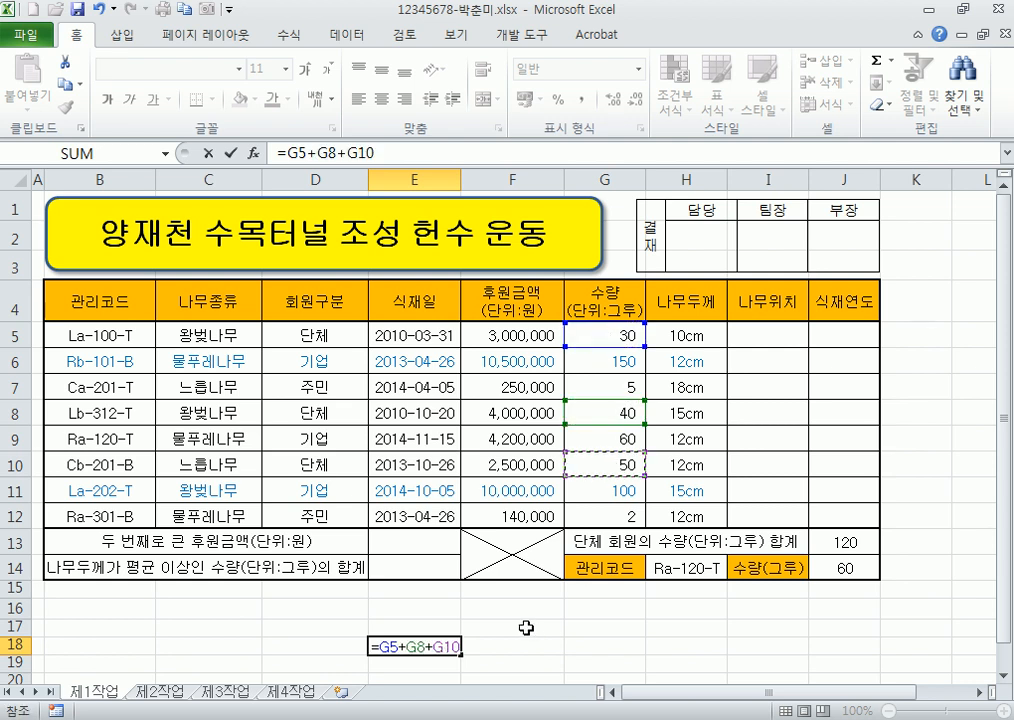
pyautogui.press('Return')
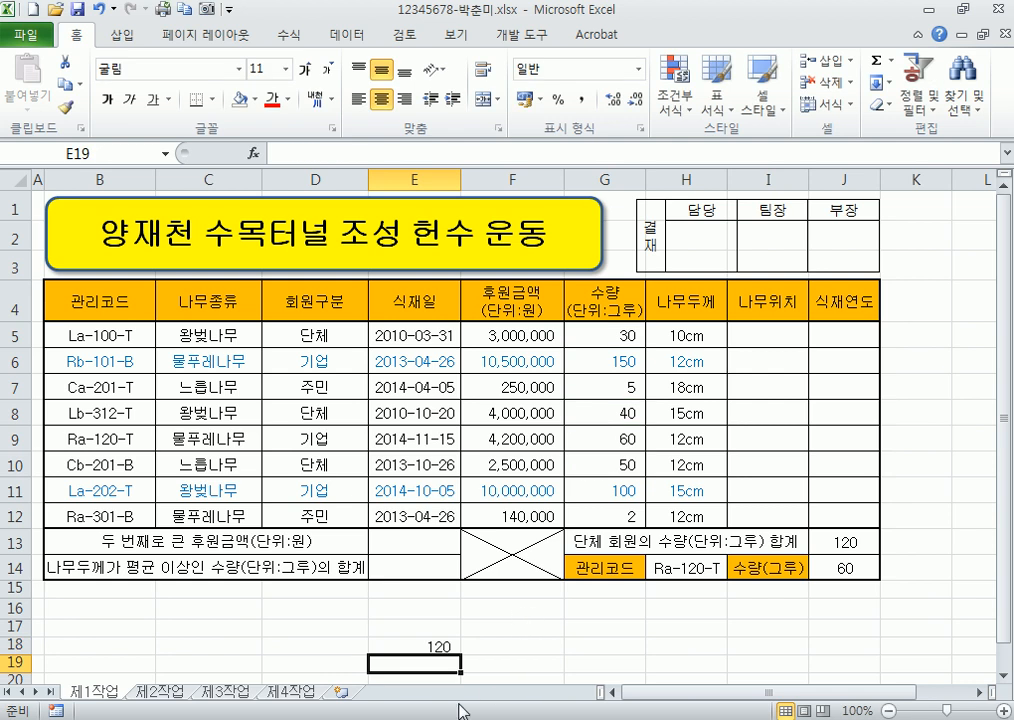
pyautogui.click(901, 537)
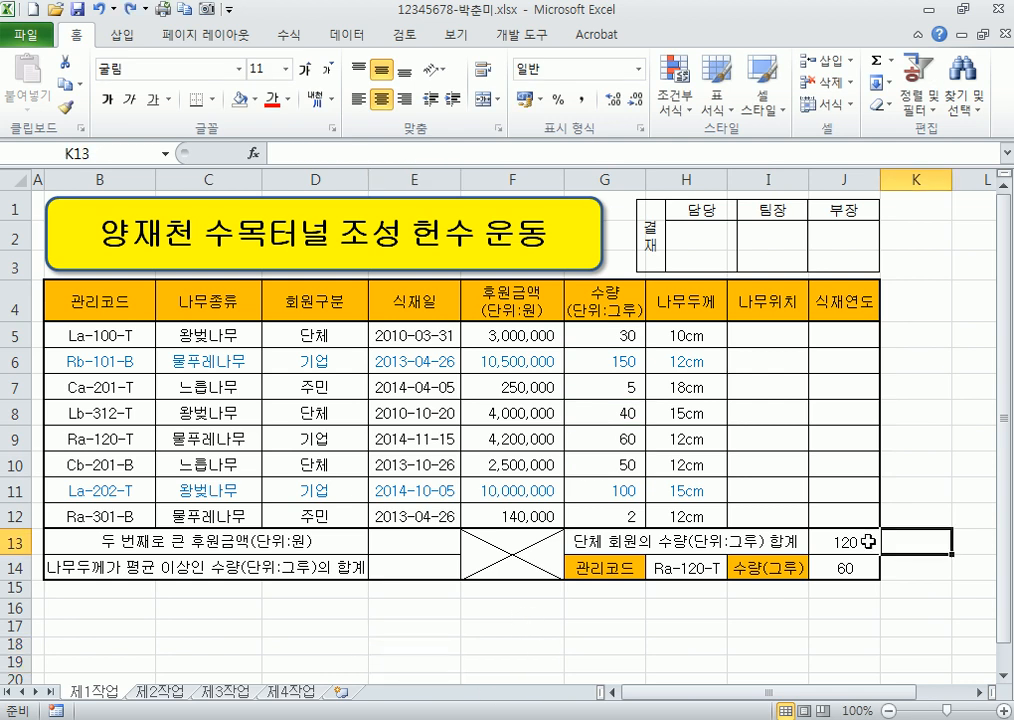
pyautogui.click(855, 542)
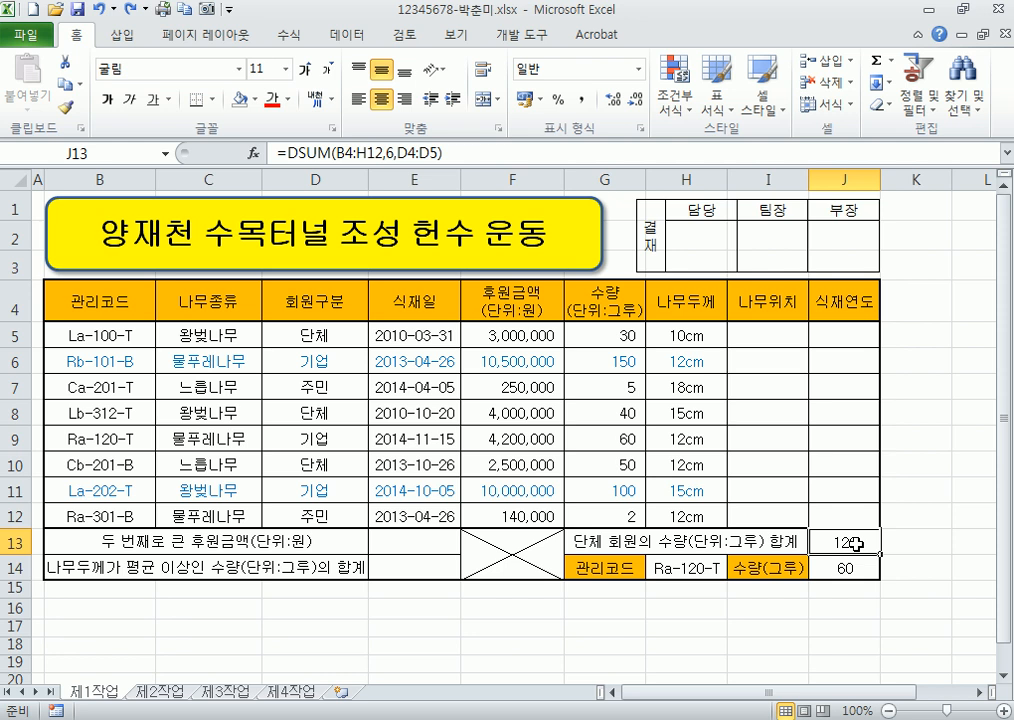
# Step: Enter a LARGE function in E13 with the donation amounts F5:F12 (후원금액) as the array and K set to 2
pyautogui.click(390, 540)
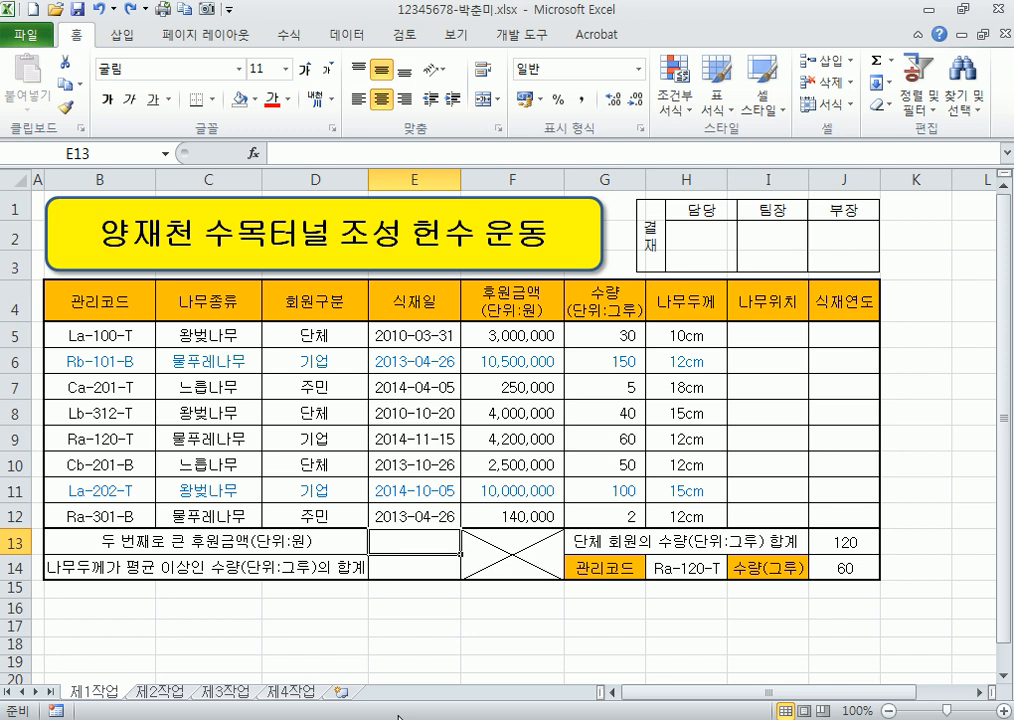
pyautogui.write('=la')
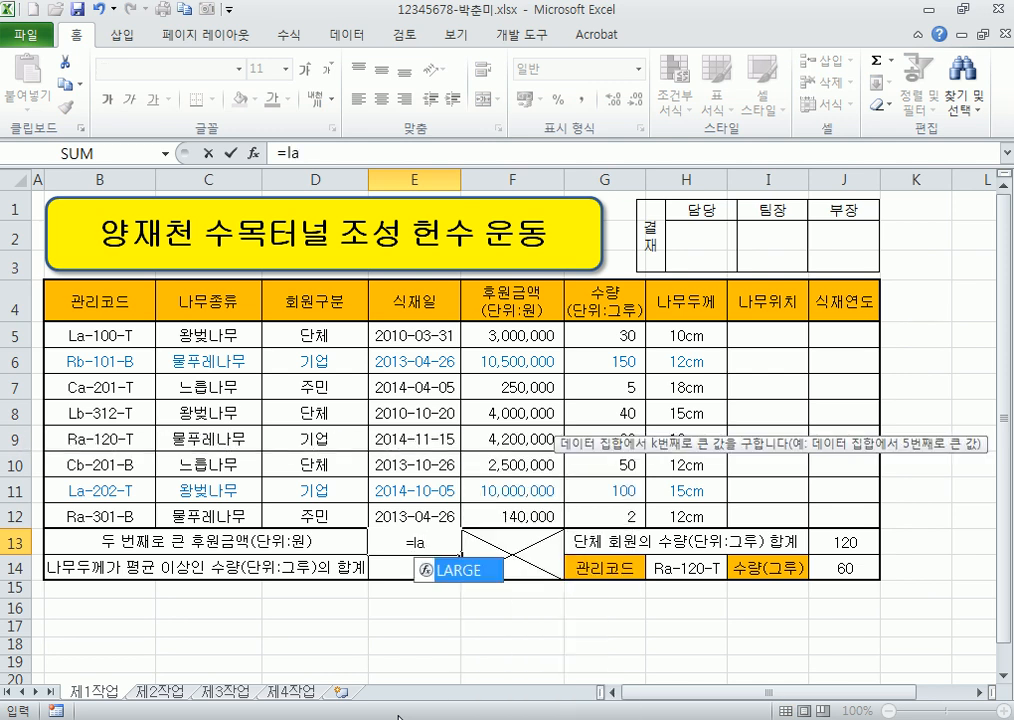
pyautogui.doubleClick(470, 572)
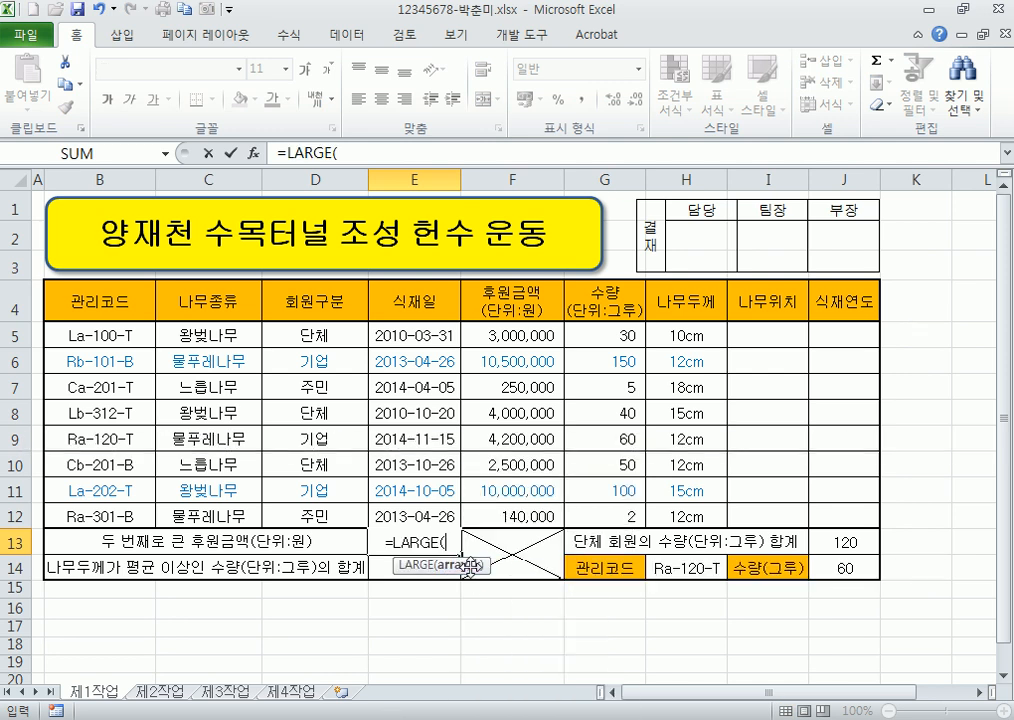
pyautogui.click(254, 153)
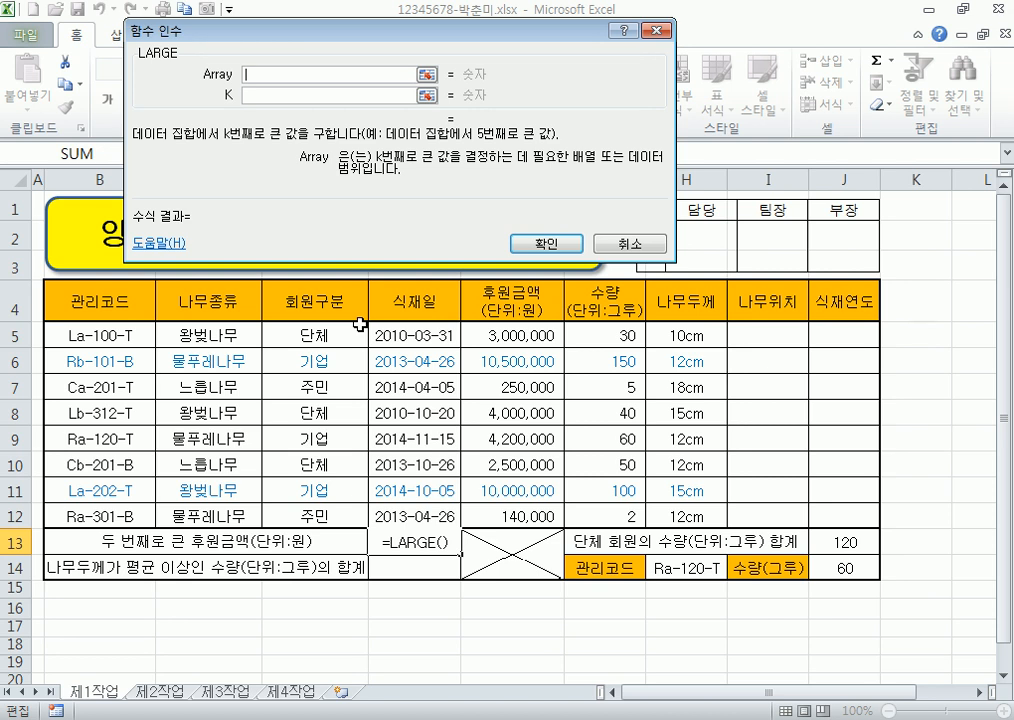
pyautogui.moveTo(507, 337); pyautogui.dragTo(505, 515)
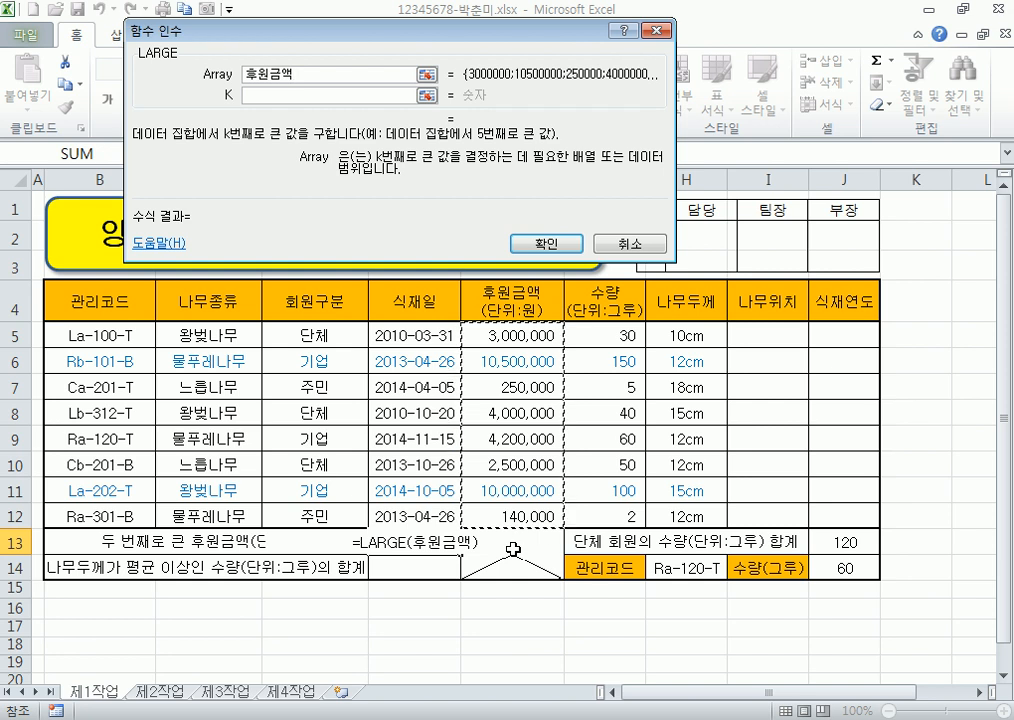
pyautogui.click(254, 96)
pyautogui.write('2')
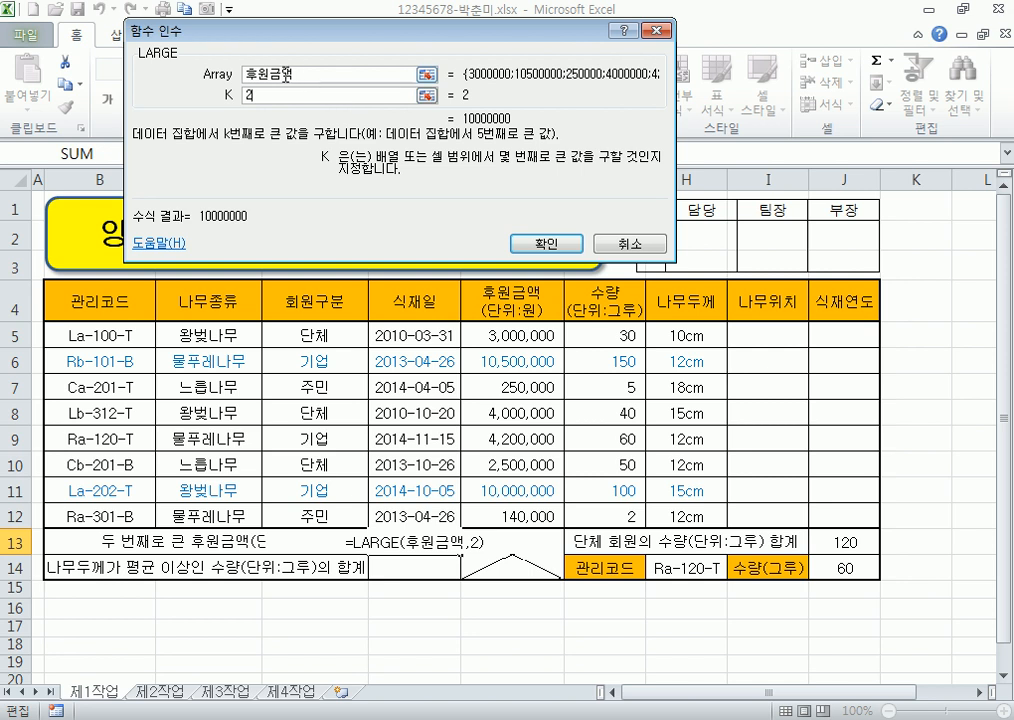
pyautogui.click(224, 72)
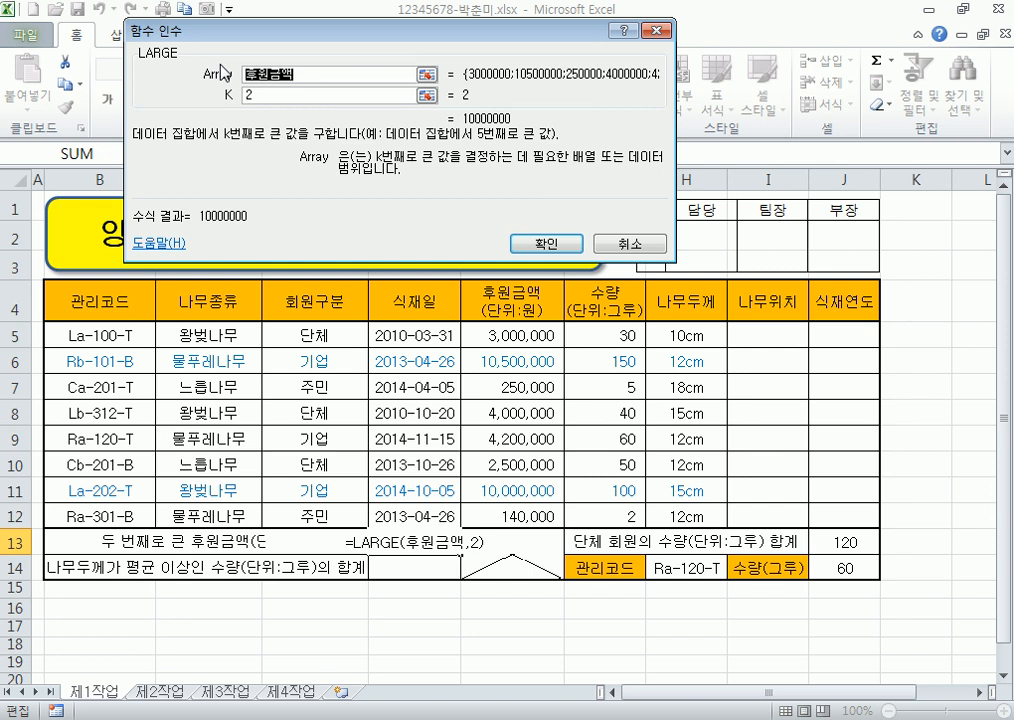
pyautogui.click(545, 243)
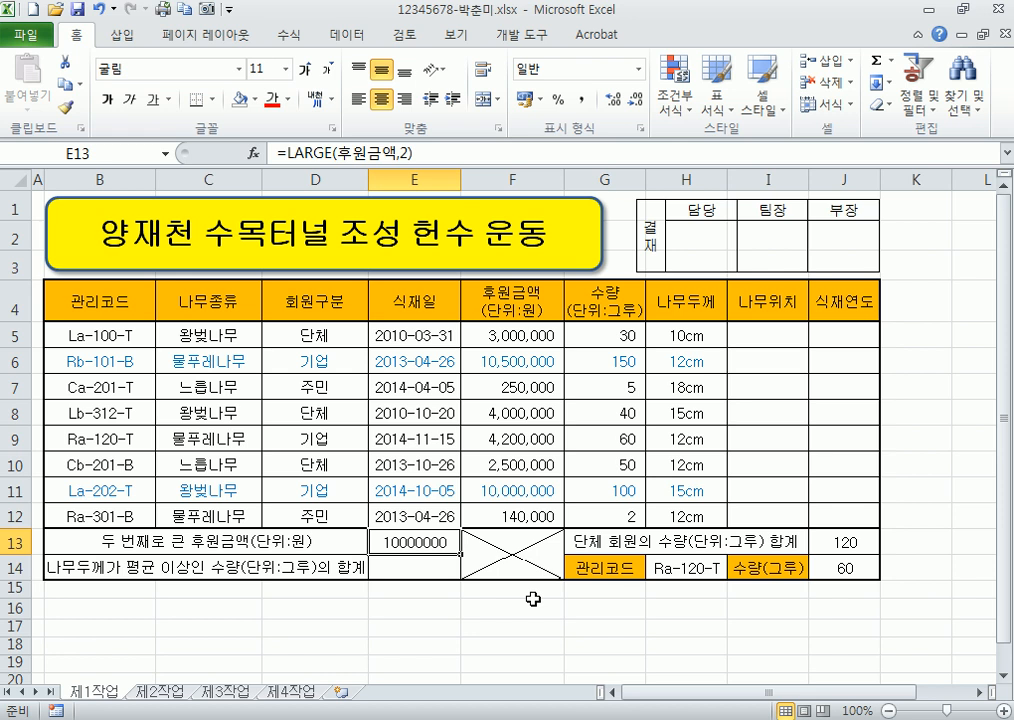
# Step: Fill the planting-year cells J5:J12 with a YEAR function that takes the planting date in E5 as its serial number
pyautogui.moveTo(843, 335); pyautogui.dragTo(853, 515)
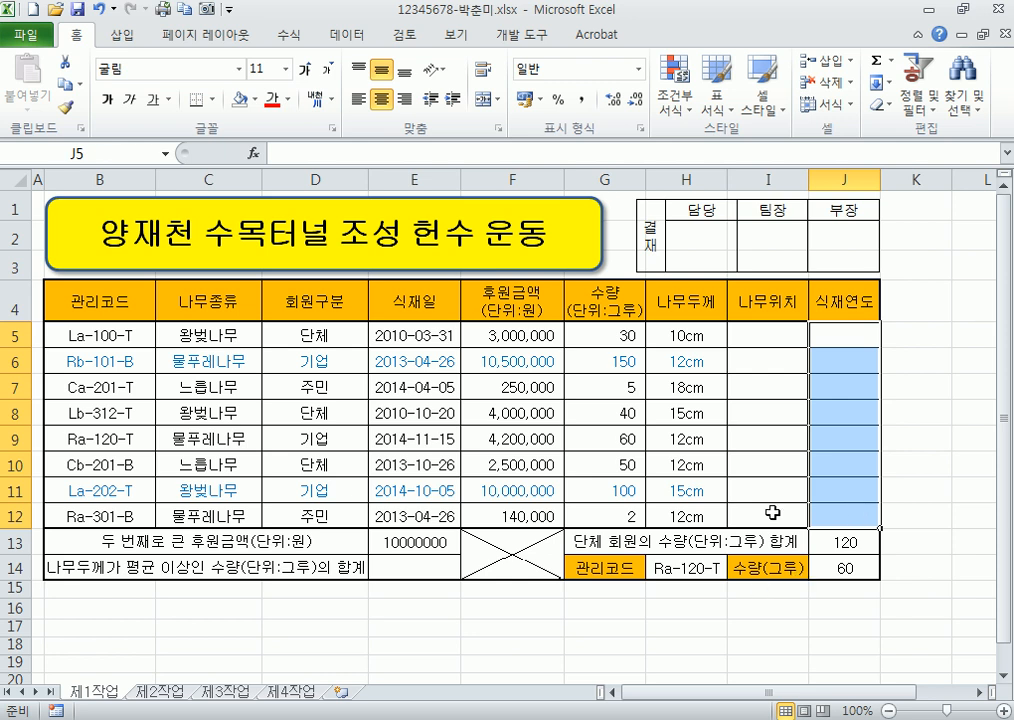
pyautogui.moveTo(849, 335); pyautogui.dragTo(844, 516)
pyautogui.write('=')
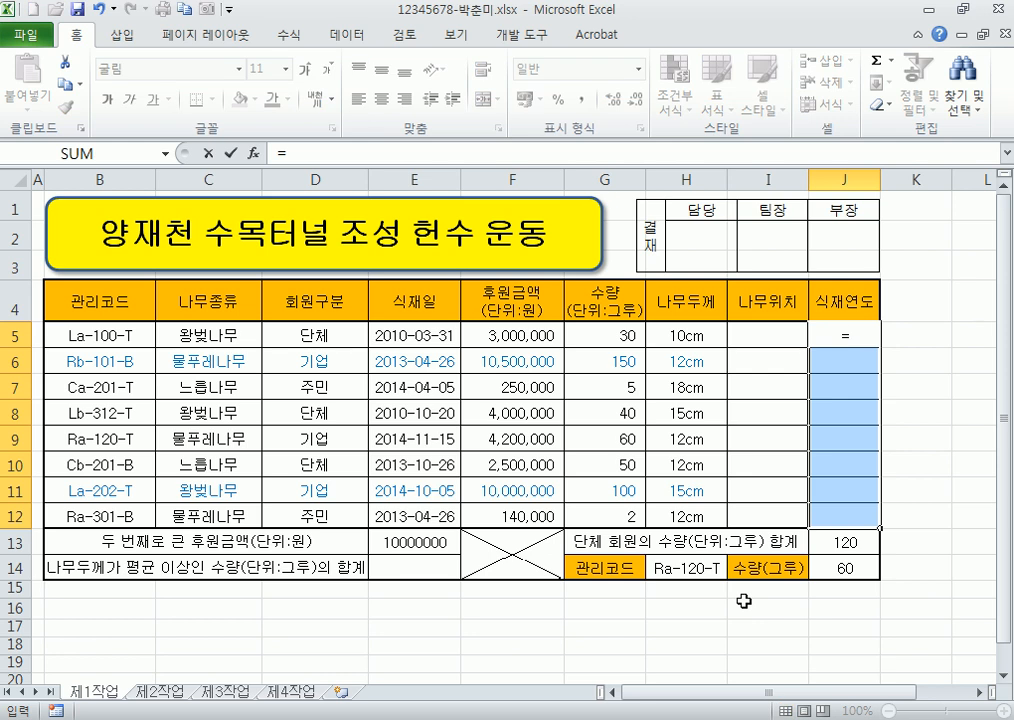
pyautogui.write('ye')
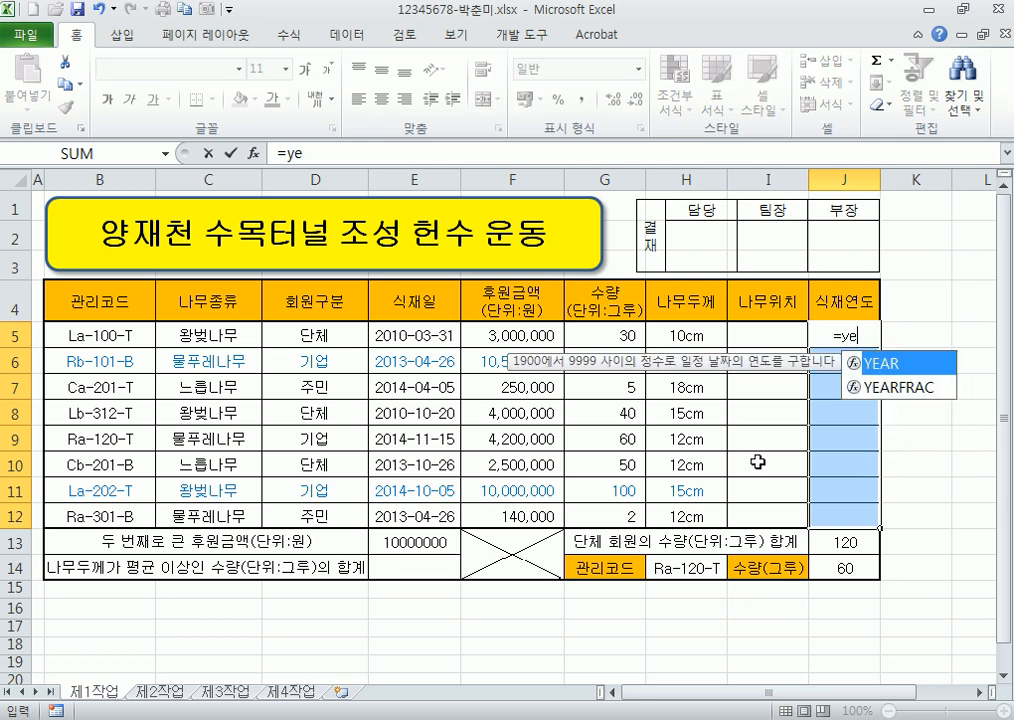
pyautogui.press('Tab')
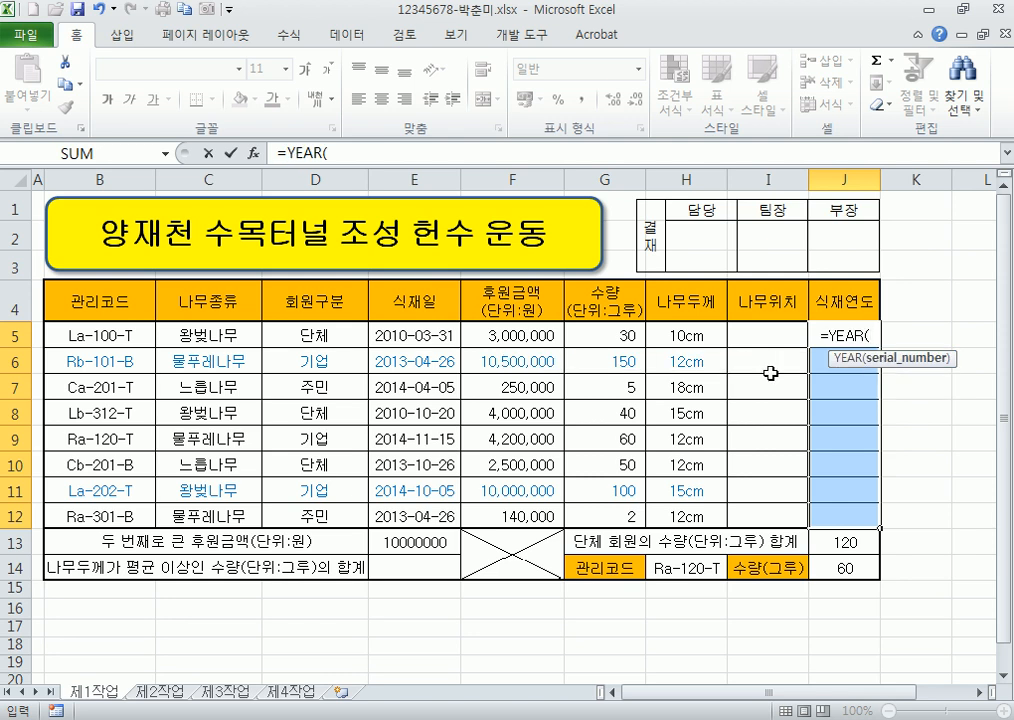
pyautogui.click(255, 155)
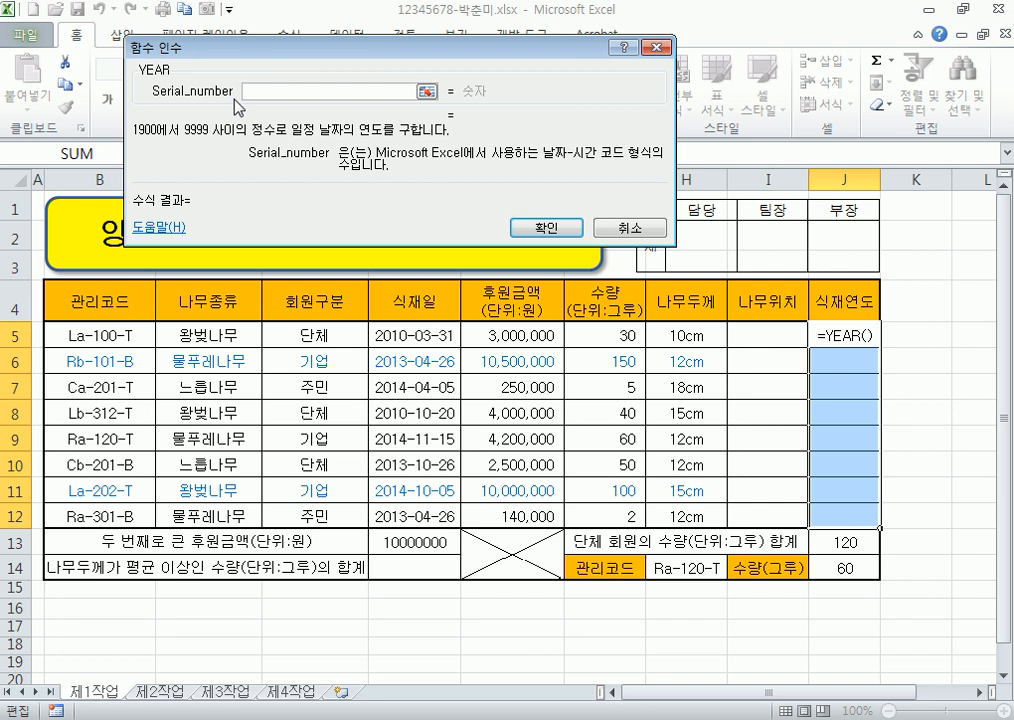
pyautogui.click(398, 334)
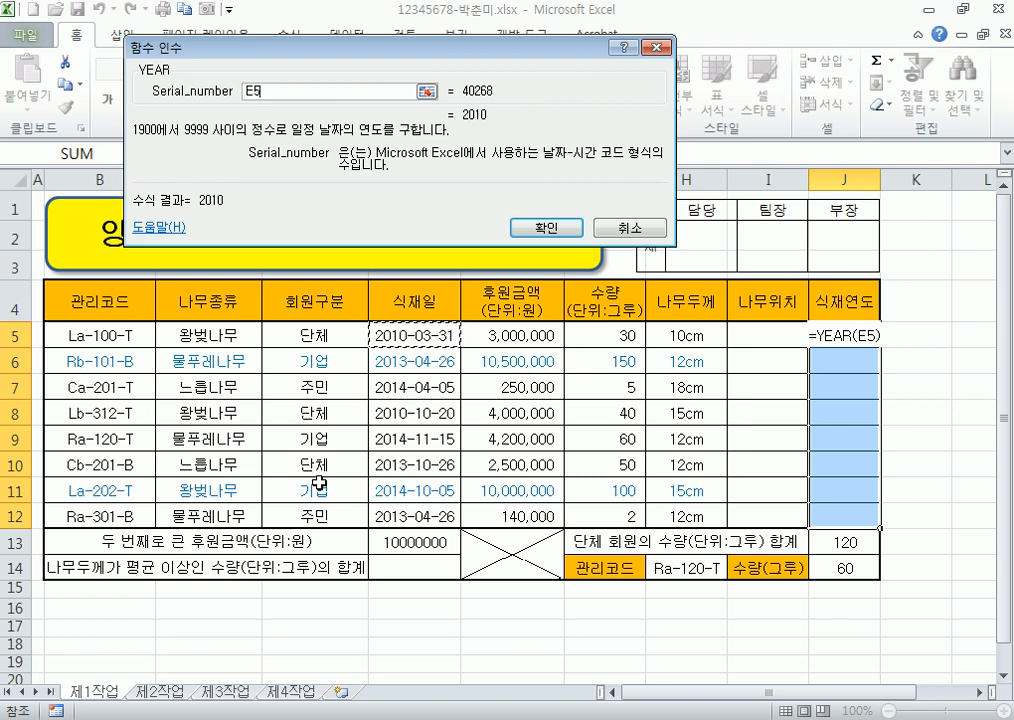
pyautogui.hotkey('ctrl', 'Return')
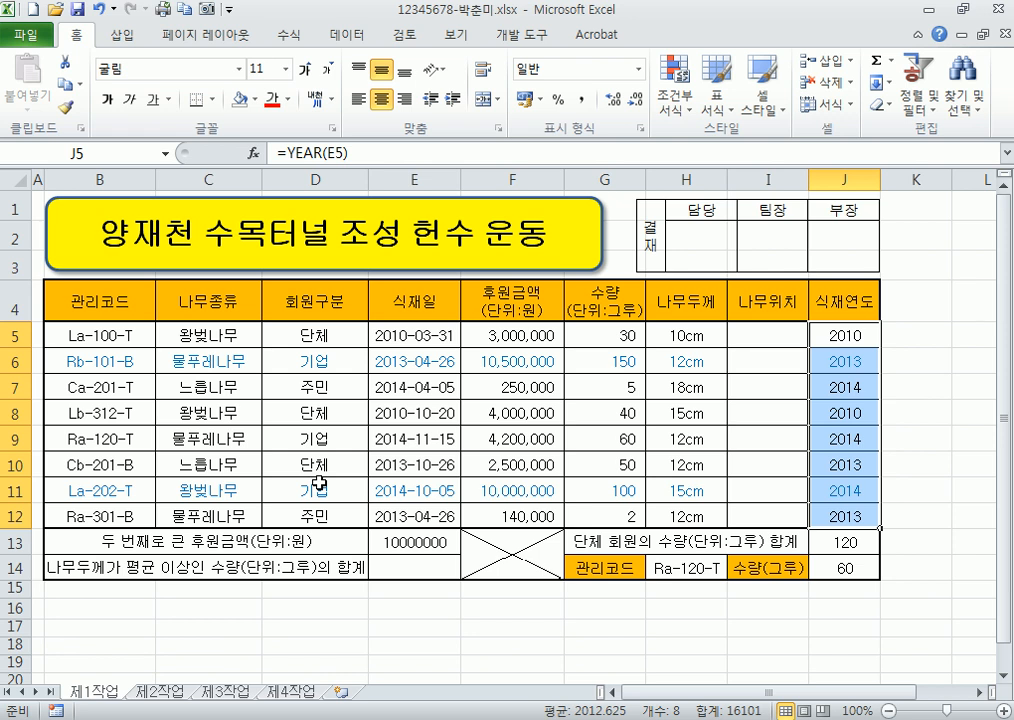
# Step: Fill the tree-location cells I5:I12 with a LEFT function that extracts 1 character from the management code in B5
pyautogui.moveTo(774, 337); pyautogui.dragTo(790, 482)
pyautogui.moveTo(54, 333); pyautogui.dragTo(80, 516)
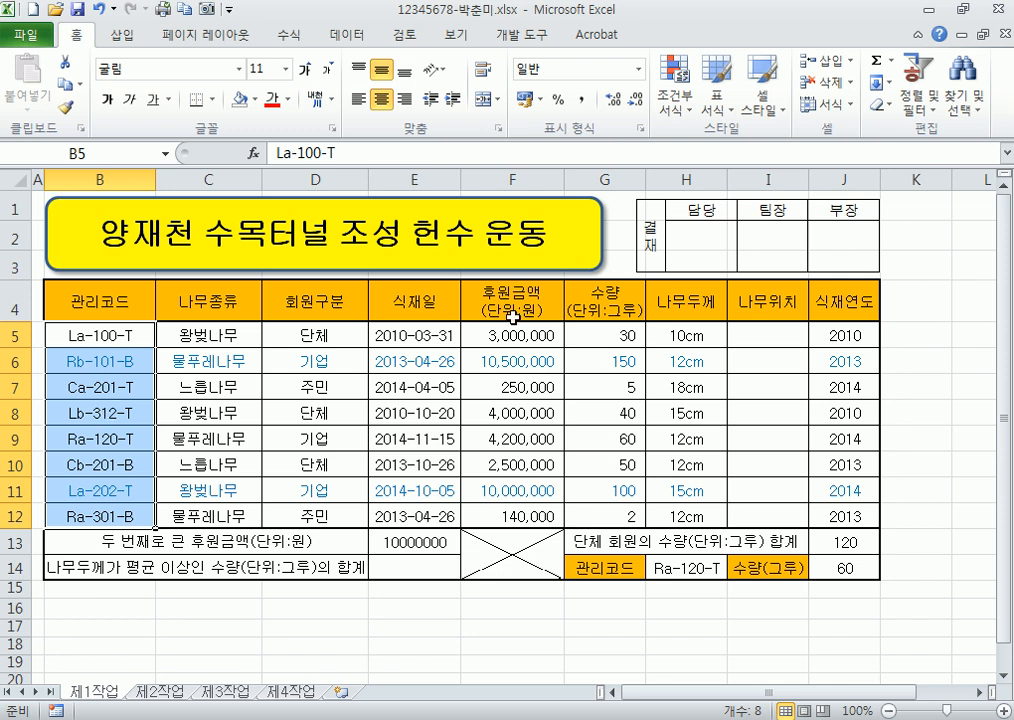
pyautogui.moveTo(740, 333); pyautogui.dragTo(770, 511)
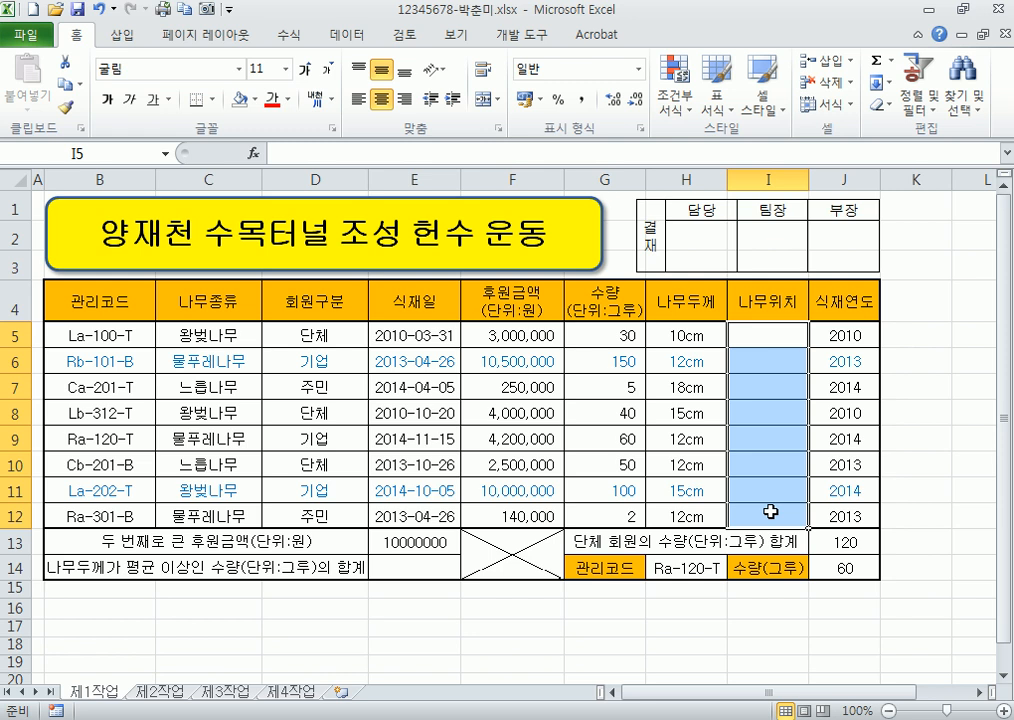
pyautogui.write('=le')
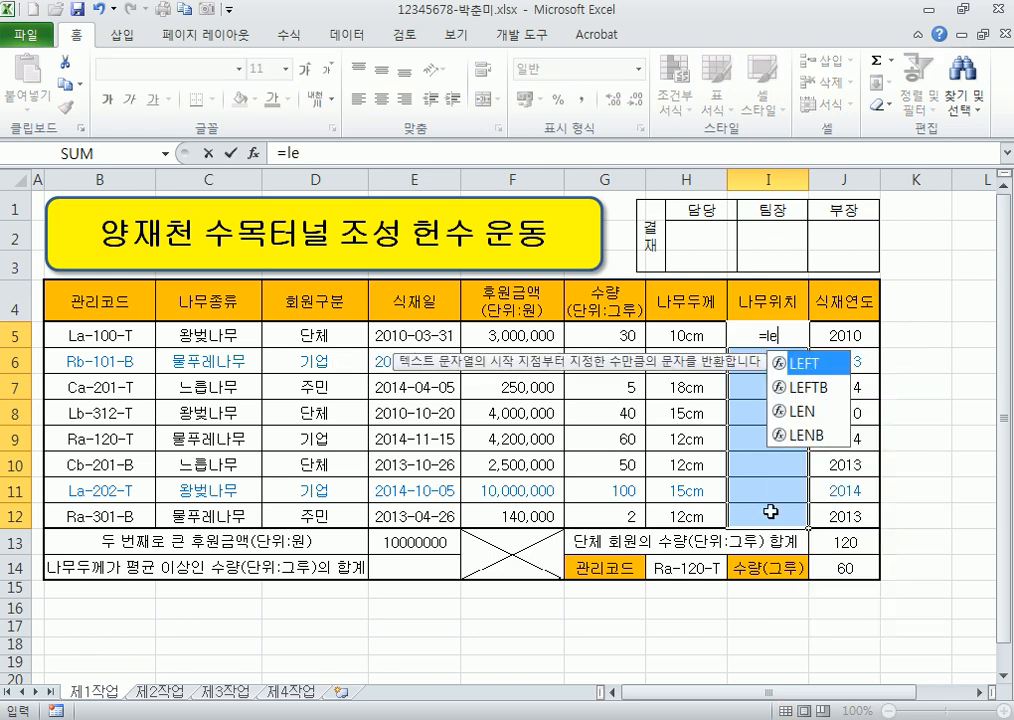
pyautogui.press('Tab')
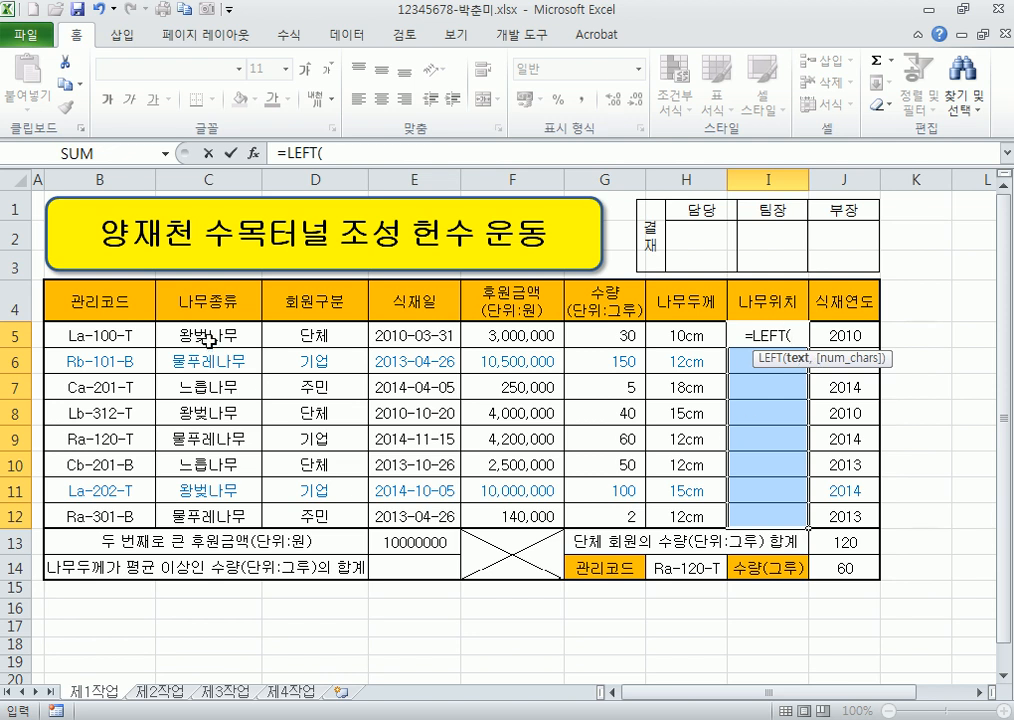
pyautogui.click(254, 153)
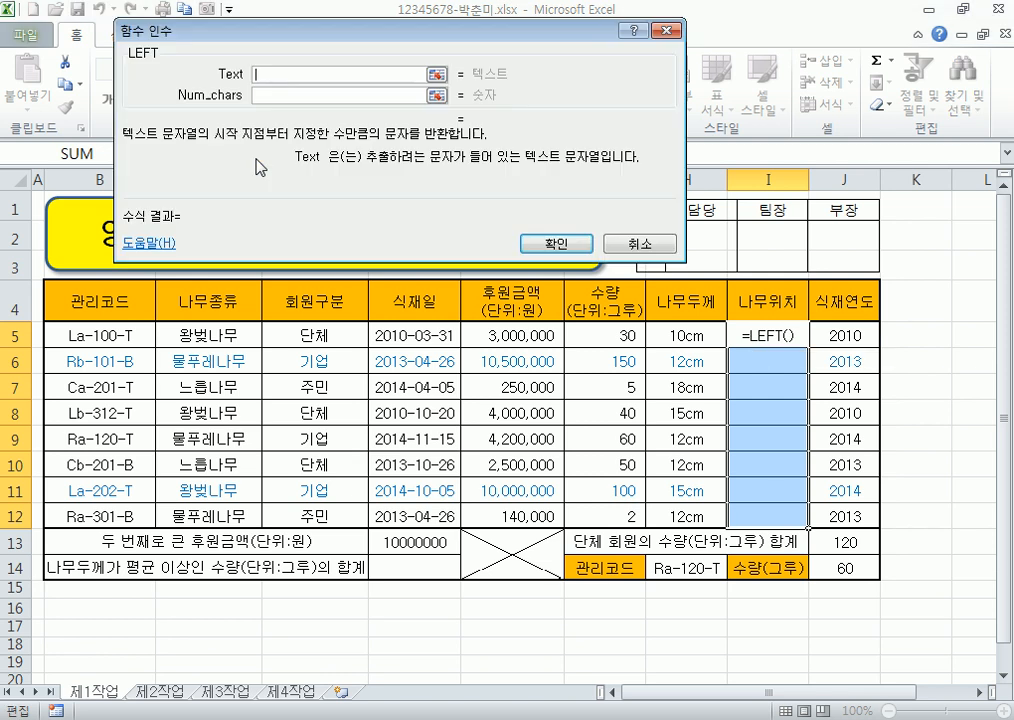
pyautogui.click(100, 335)
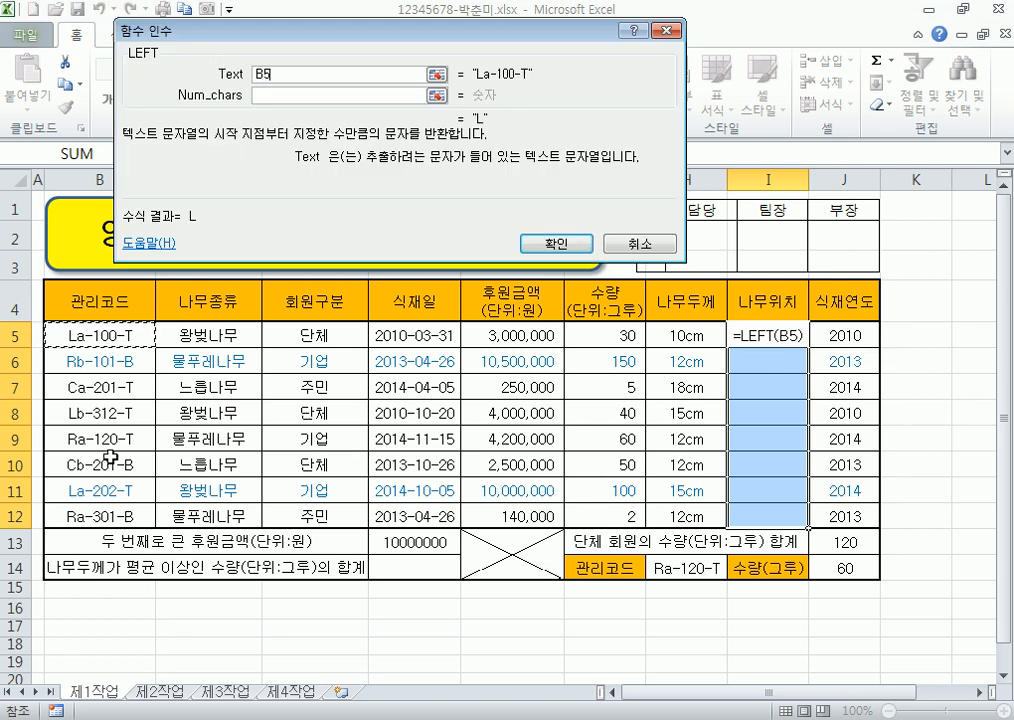
pyautogui.click(259, 97)
pyautogui.write('1')
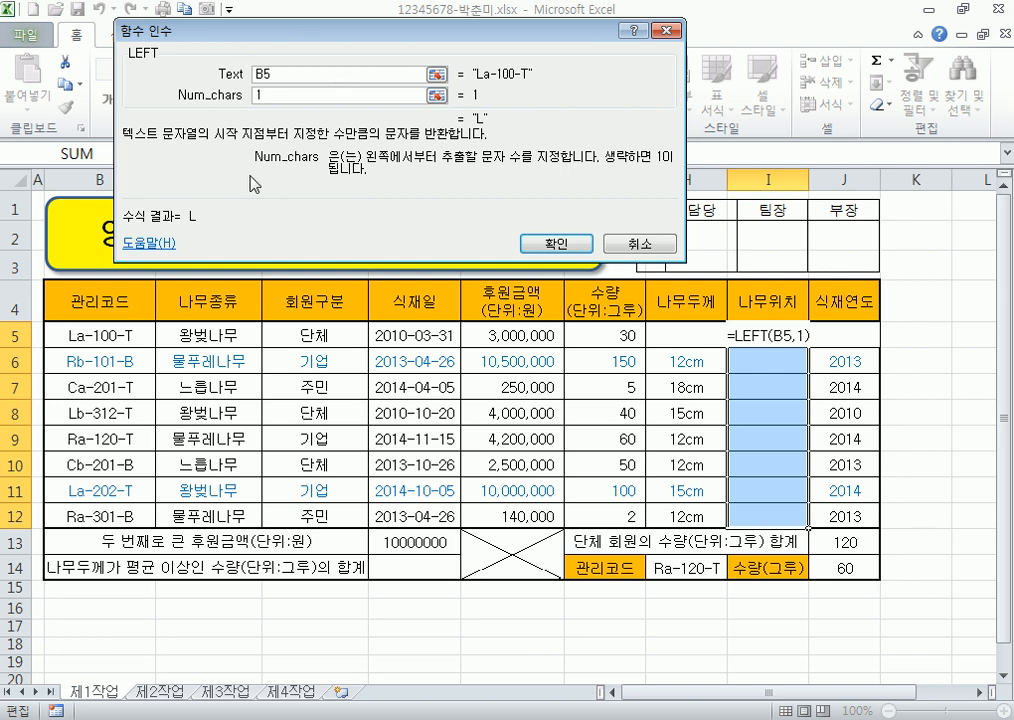
pyautogui.hotkey('ctrl', 'Return')
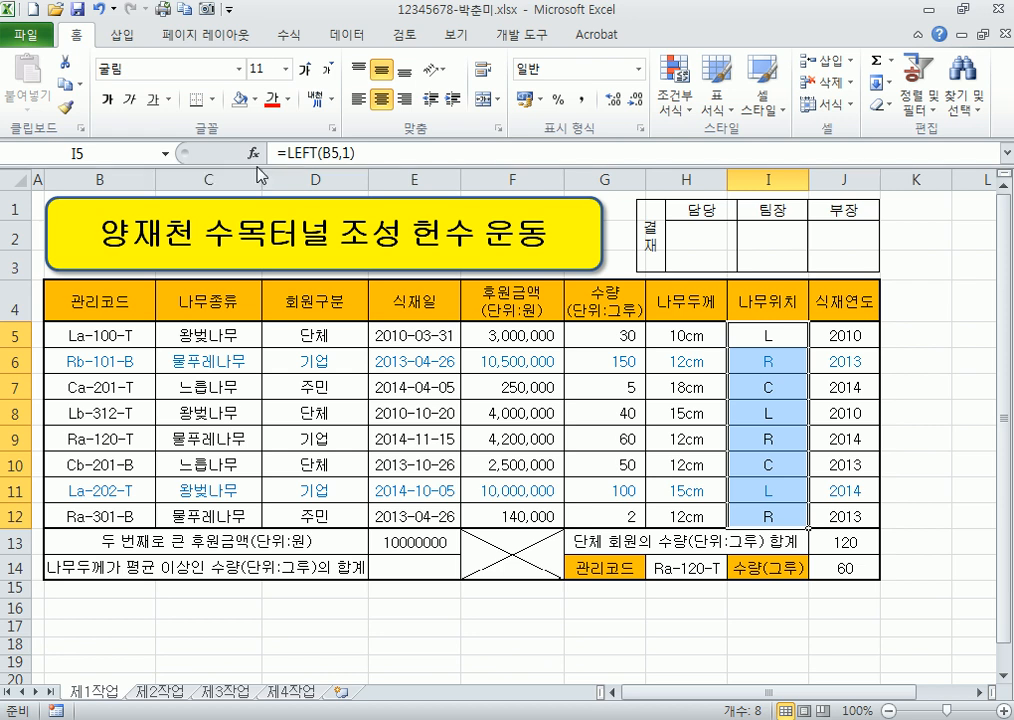
# Step: Wrap the LEFT formula in I5 in an IF function and open the IF function's arguments for editing
pyautogui.click(520, 154)
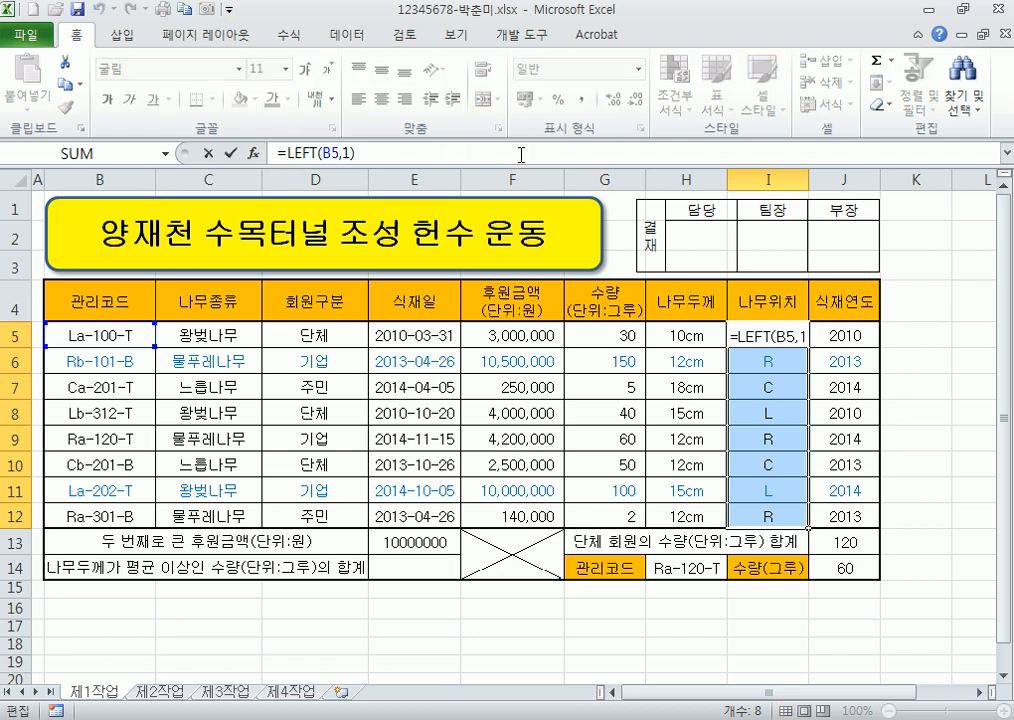
pyautogui.write('if')
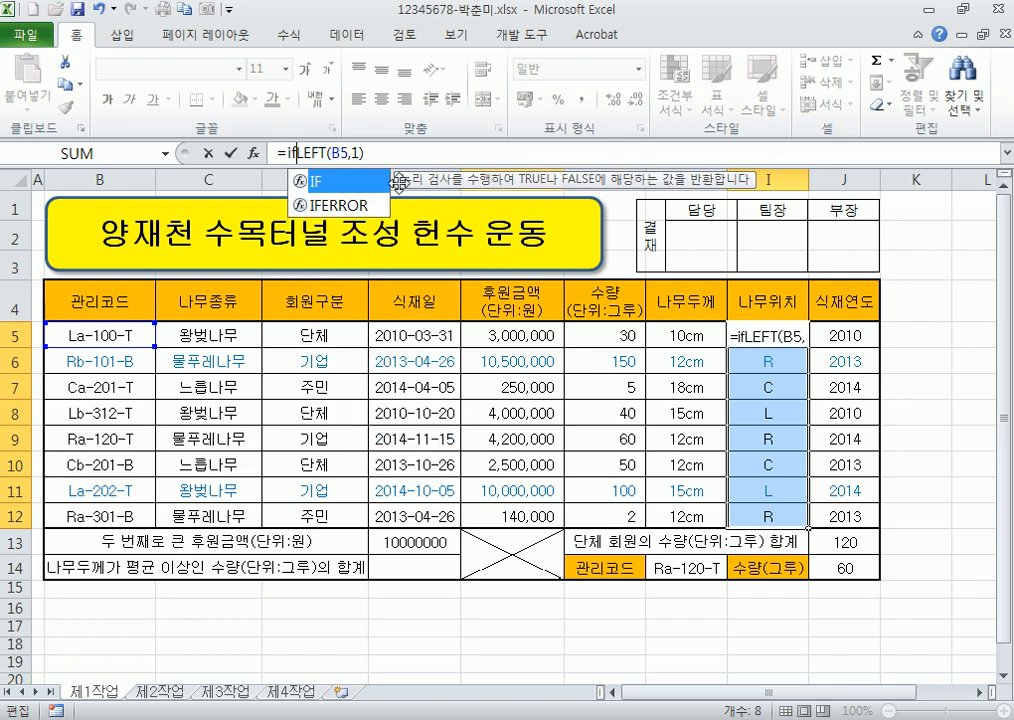
pyautogui.press('Tab')
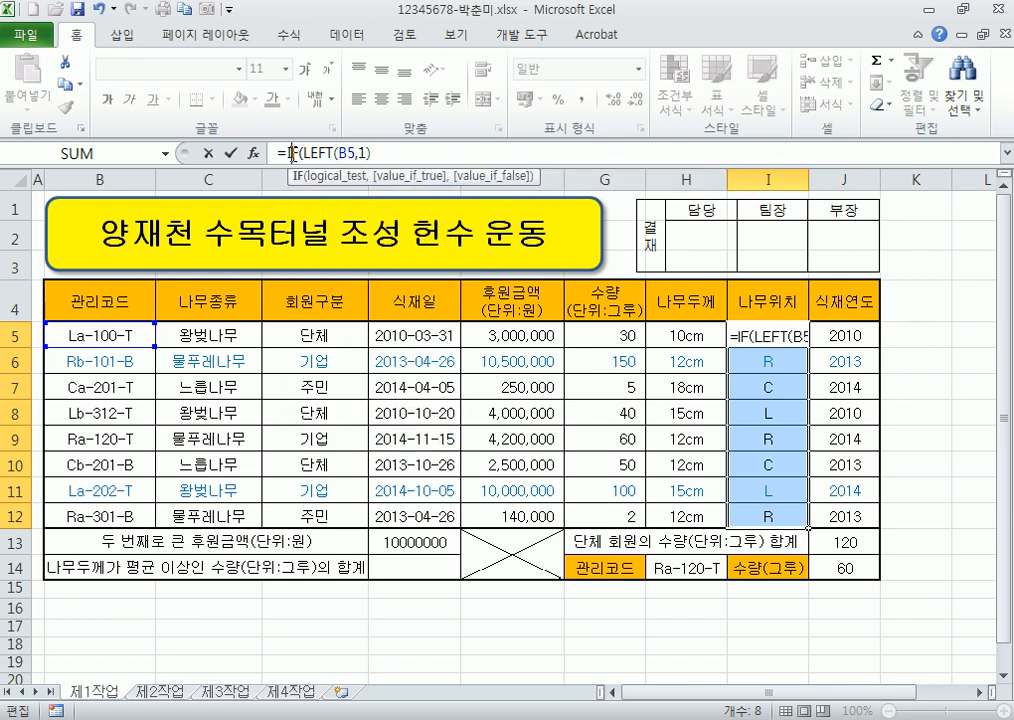
pyautogui.click(256, 154)
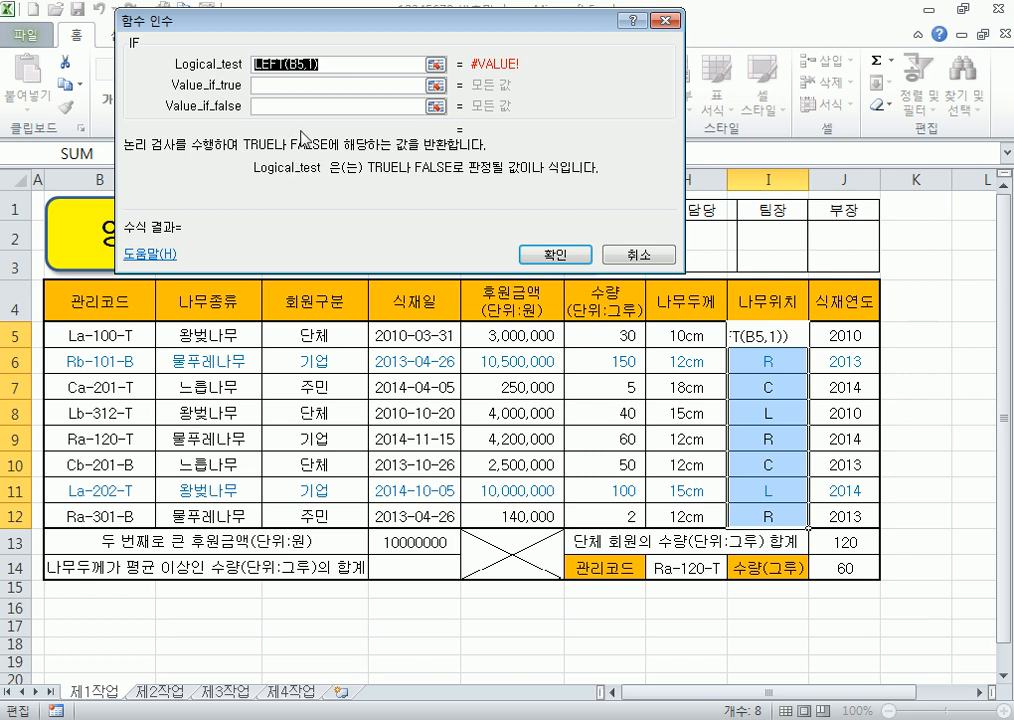
pyautogui.moveTo(351, 27); pyautogui.dragTo(343, 164)
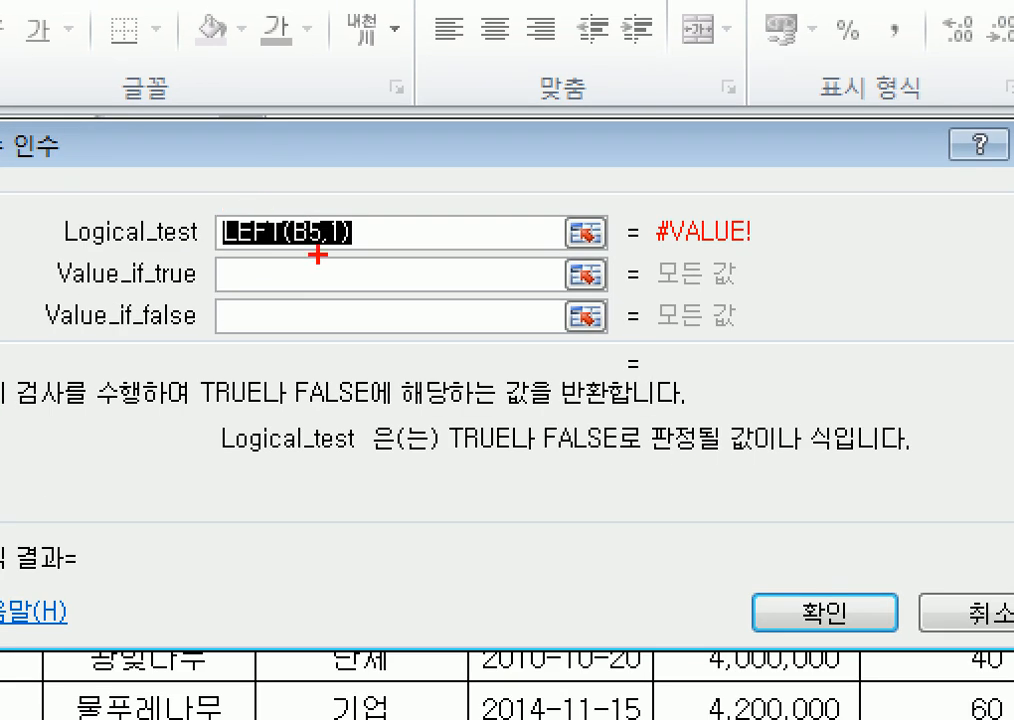
pyautogui.moveTo(272, 258)
pyautogui.mouseDown()
pyautogui.moveTo(268, 180)
pyautogui.moveTo(375, 244)
pyautogui.moveTo(238, 268)
pyautogui.mouseUp()
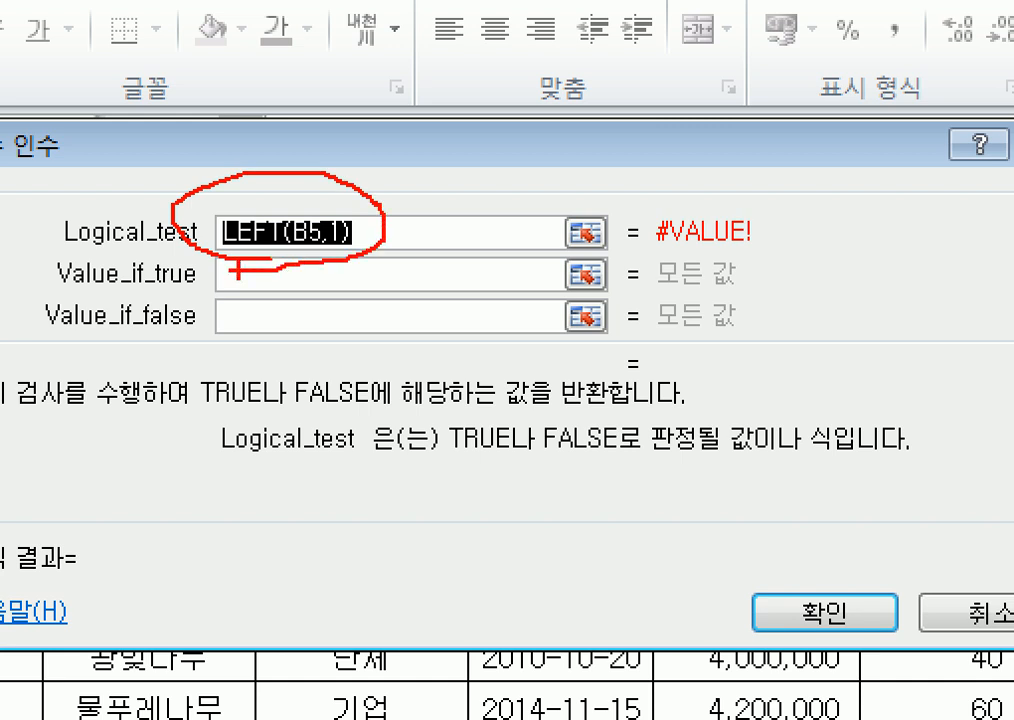
pyautogui.moveTo(405, 224); pyautogui.dragTo(445, 224)
pyautogui.moveTo(405, 235); pyautogui.dragTo(465, 235)
pyautogui.moveTo(497, 168); pyautogui.dragTo(497, 186)
pyautogui.moveTo(510, 163); pyautogui.dragTo(510, 181)
pyautogui.moveTo(659, 151)
pyautogui.mouseDown()
pyautogui.moveTo(660, 178)
pyautogui.moveTo(676, 168)
pyautogui.mouseUp()
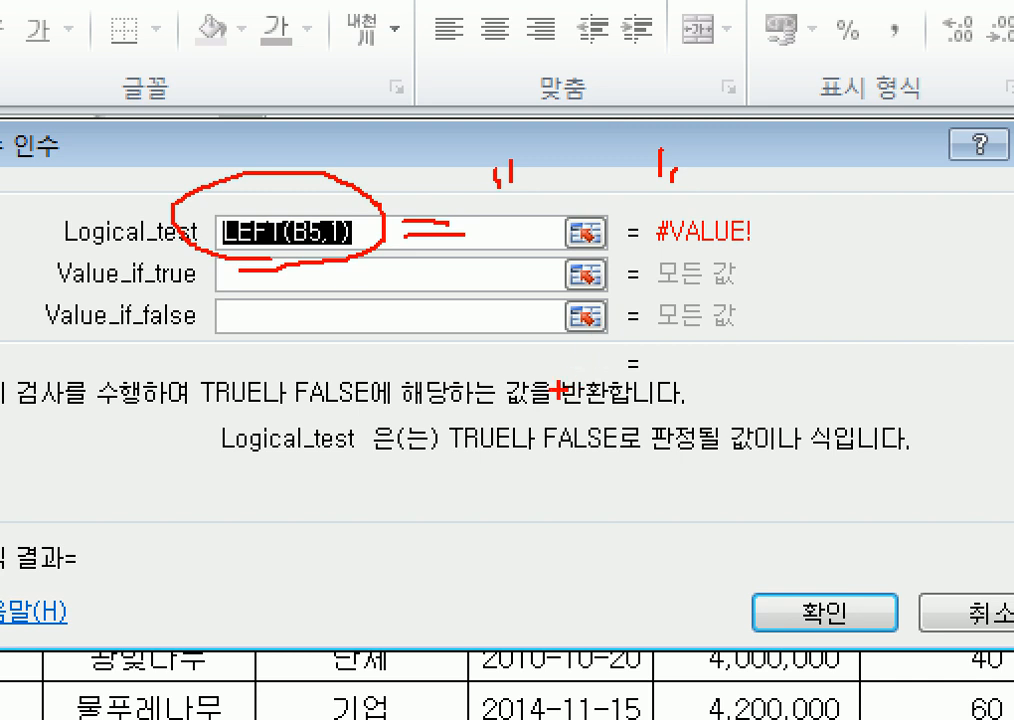
pyautogui.moveTo(556, 158)
pyautogui.mouseDown()
pyautogui.moveTo(558, 230)
pyautogui.moveTo(637, 237)
pyautogui.mouseUp()
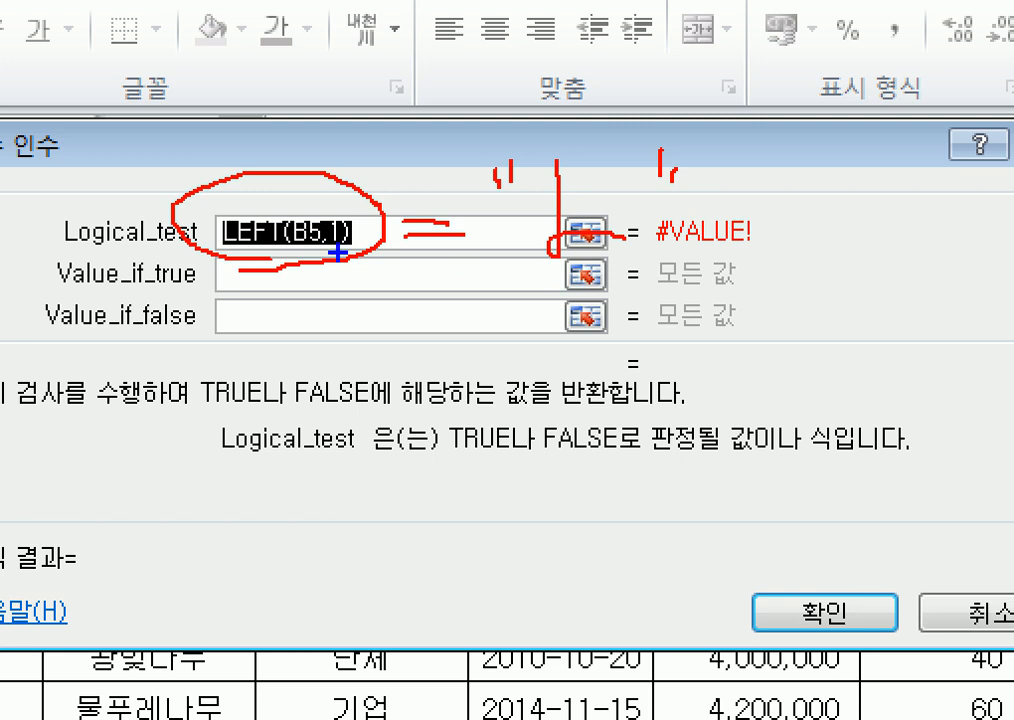
pyautogui.moveTo(453, 291)
pyautogui.mouseDown()
pyautogui.moveTo(362, 288)
pyautogui.moveTo(447, 270)
pyautogui.moveTo(362, 280)
pyautogui.moveTo(440, 241)
pyautogui.moveTo(453, 292)
pyautogui.mouseUp()
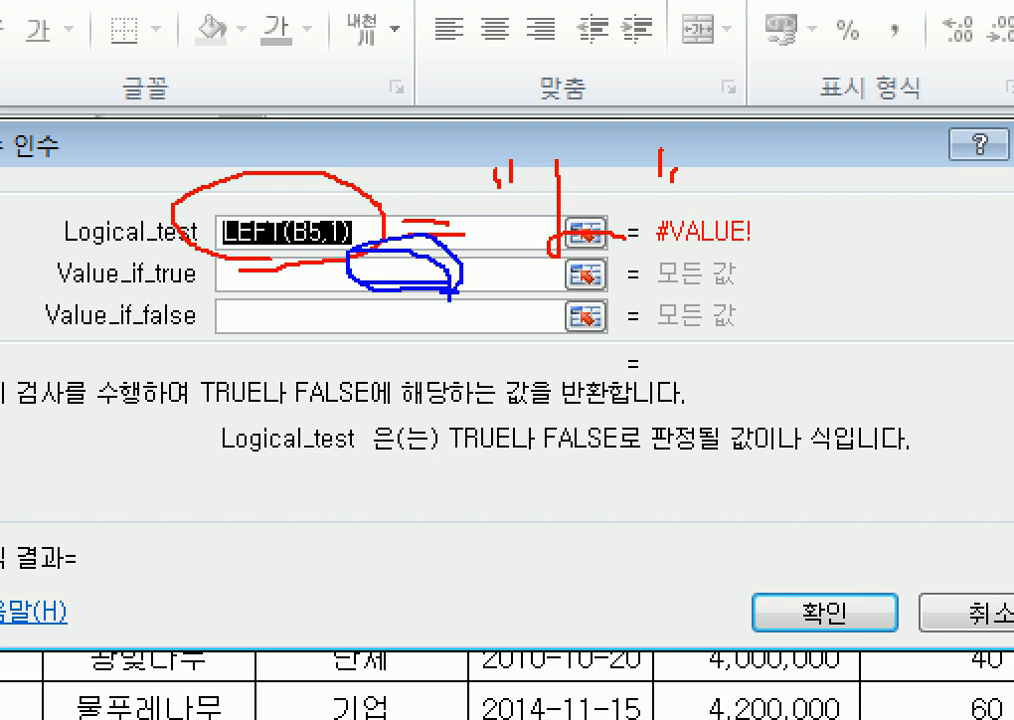
pyautogui.moveTo(403, 352)
pyautogui.mouseDown()
pyautogui.moveTo(333, 351)
pyautogui.moveTo(360, 292)
pyautogui.moveTo(405, 350)
pyautogui.mouseUp()
pyautogui.moveTo(328, 305)
pyautogui.mouseDown()
pyautogui.moveTo(430, 292)
pyautogui.moveTo(373, 342)
pyautogui.mouseUp()
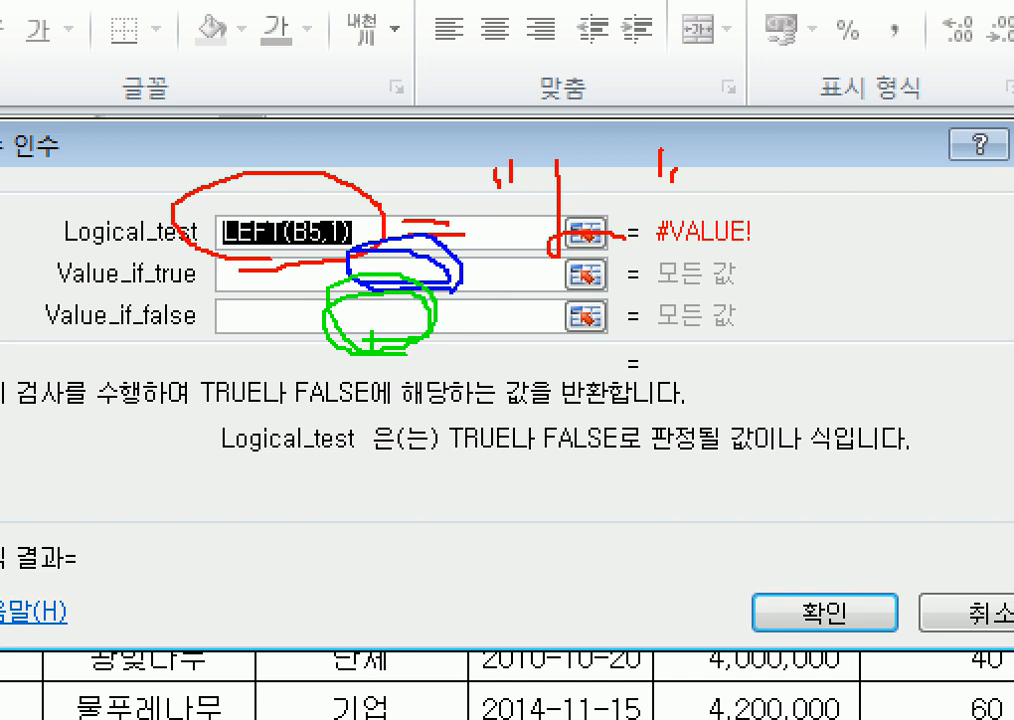
pyautogui.moveTo(414, 340)
pyautogui.mouseDown()
pyautogui.moveTo(414, 431)
pyautogui.moveTo(457, 362)
pyautogui.moveTo(432, 377)
pyautogui.moveTo(479, 443)
pyautogui.mouseUp()
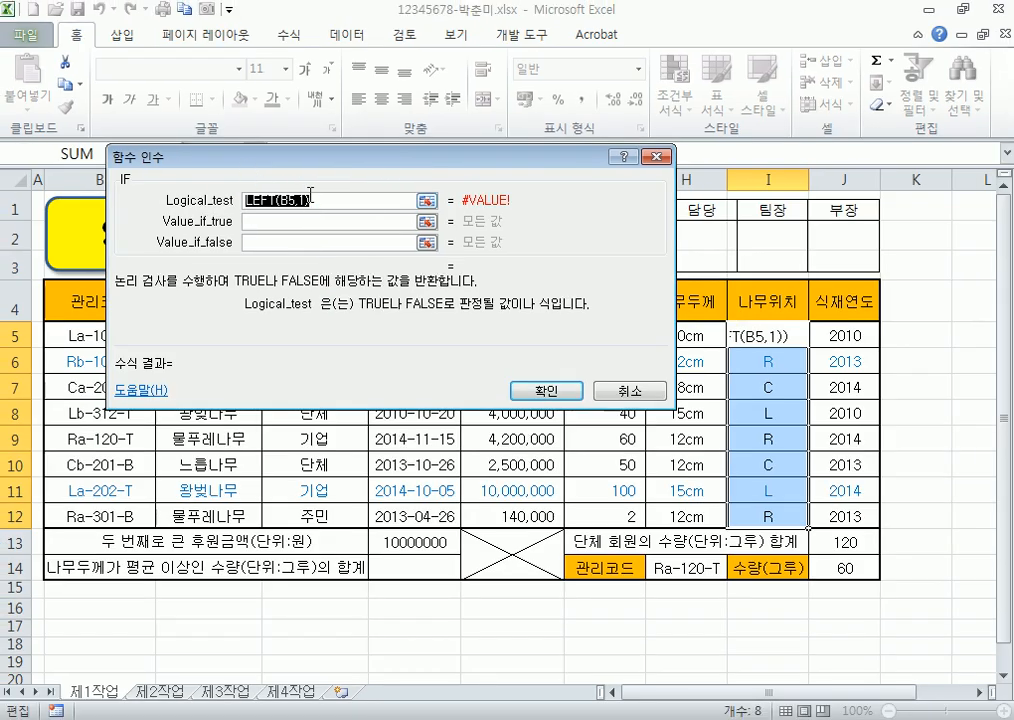
# Step: Set the IF function's logical test to LEFT(B5,1)="L" and its value if true to "좌안"
pyautogui.click(319, 201)
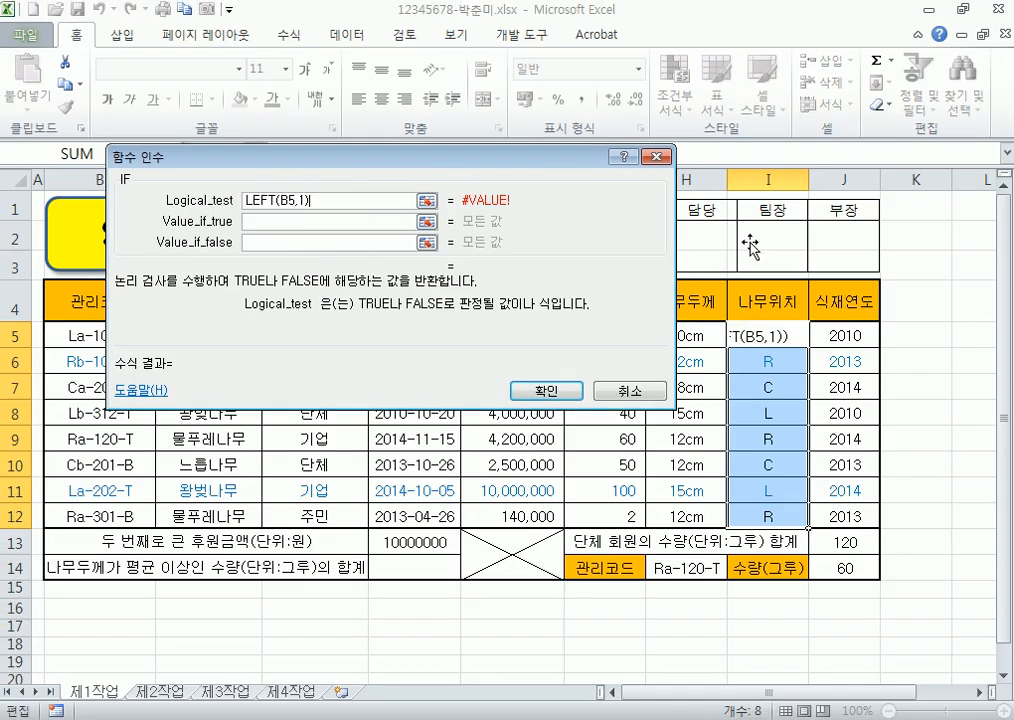
pyautogui.write('="')
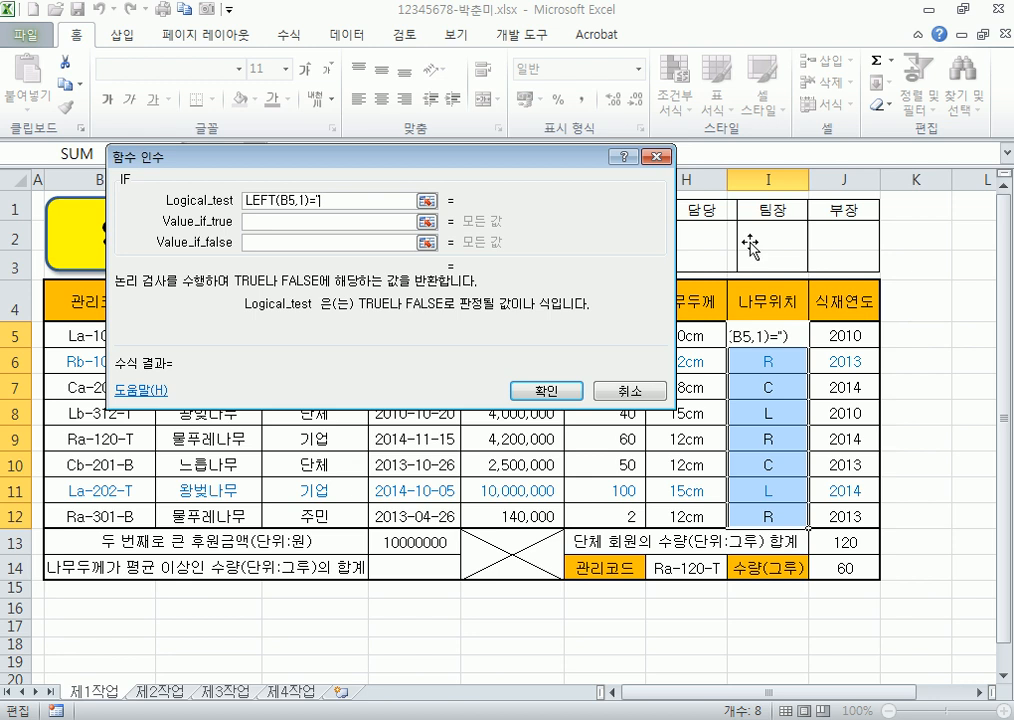
pyautogui.write('L"')
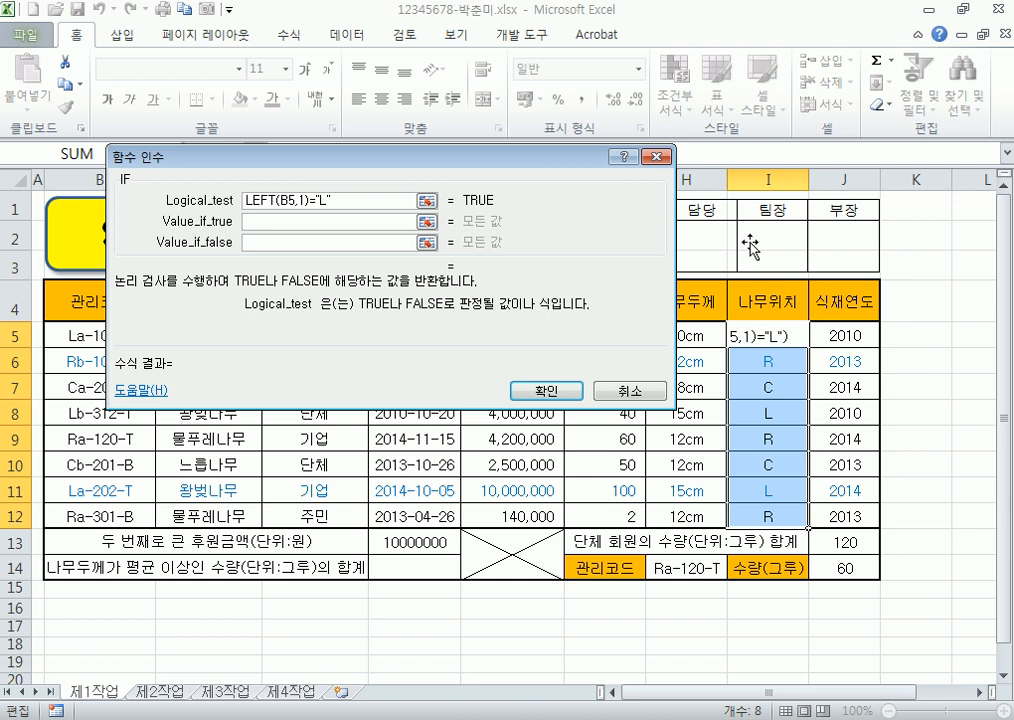
pyautogui.click(389, 225)
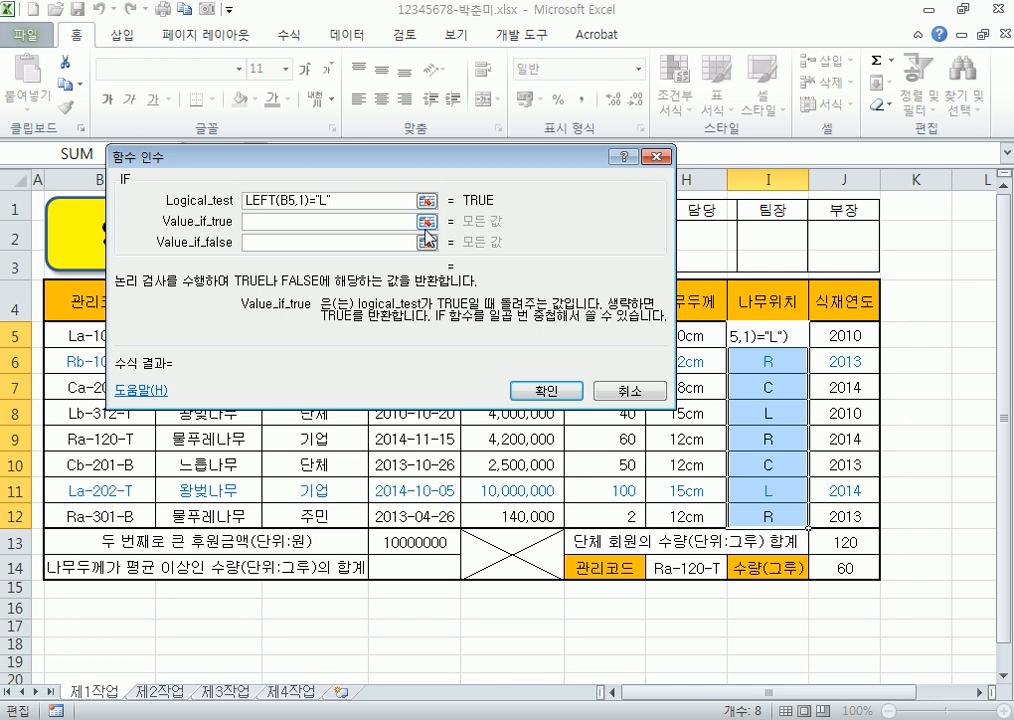
pyautogui.write('wh')
pyautogui.press('BackSpace')
pyautogui.press('BackSpace')
pyautogui.press('Hangul')
pyautogui.write('좌안')
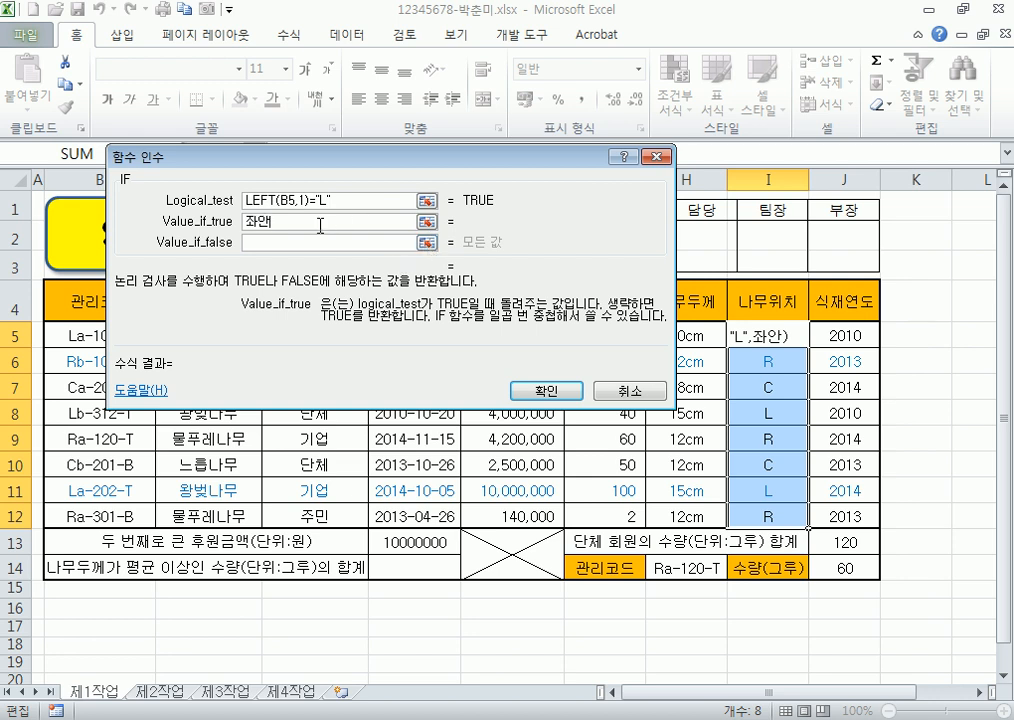
pyautogui.click(344, 203)
# Step: Begin a nested IF as the value if false, reusing a copy of the logical test with "R" in place of "L"
pyautogui.moveTo(340, 202); pyautogui.dragTo(209, 196)
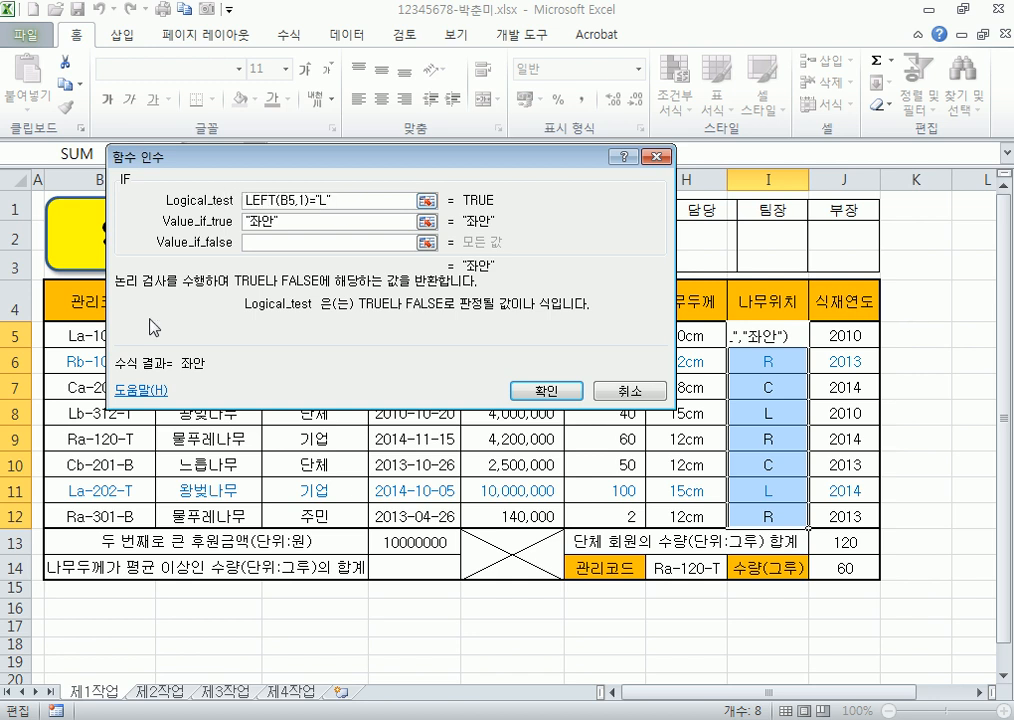
pyautogui.moveTo(343, 203); pyautogui.dragTo(242, 205)
pyautogui.hotkey('ctrl', 'c')
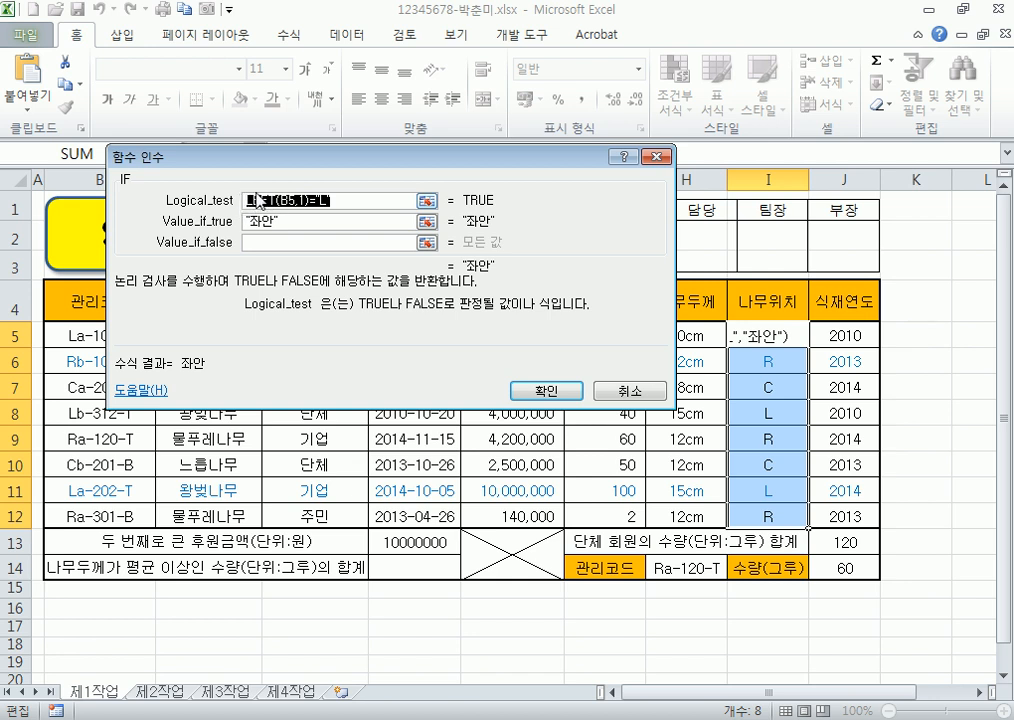
pyautogui.click(272, 244)
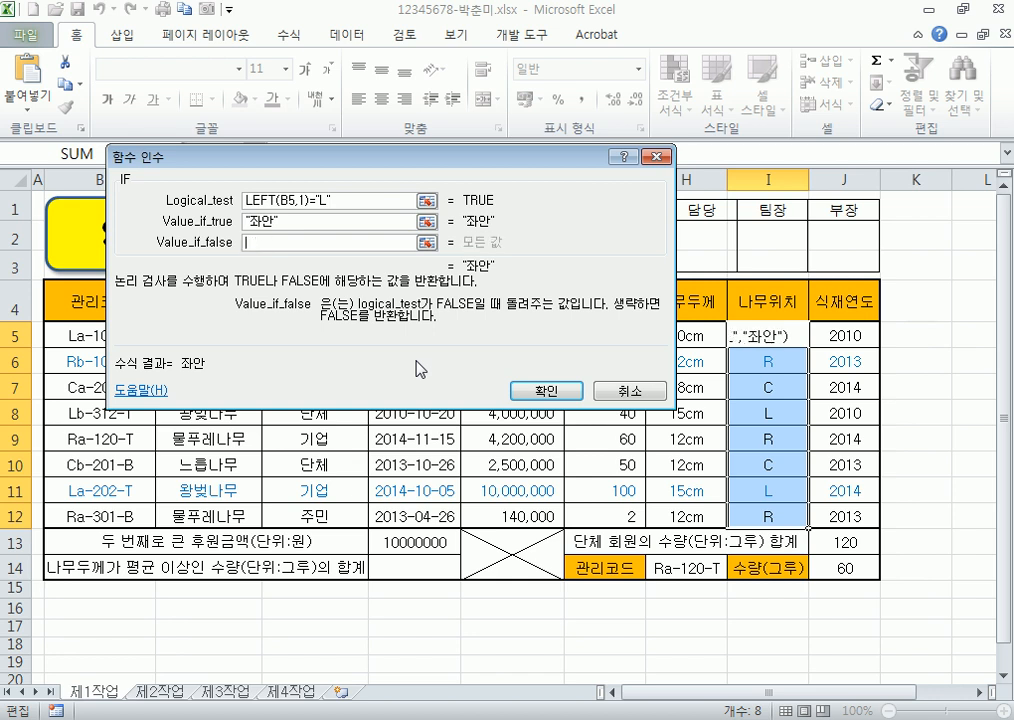
pyautogui.write('if(')
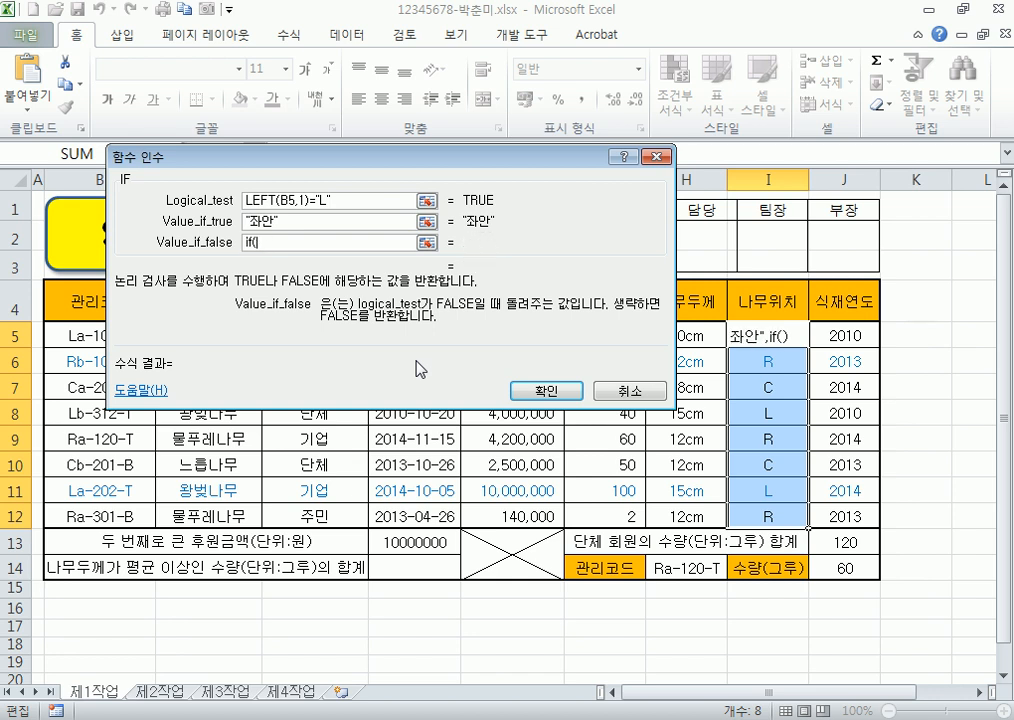
pyautogui.hotkey('ctrl', 'v')
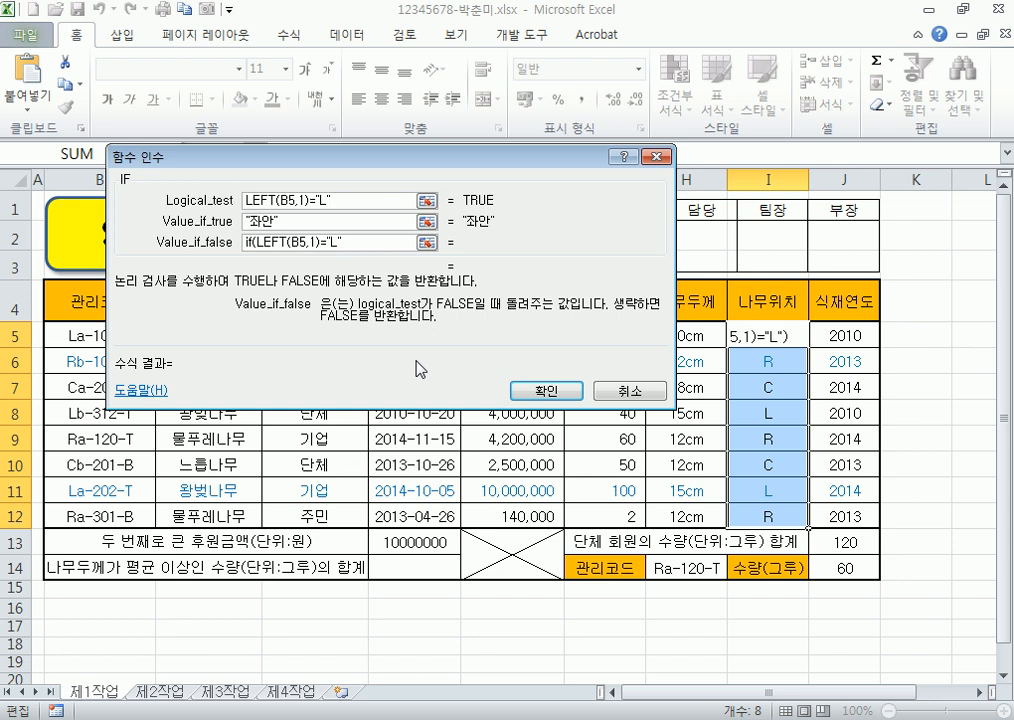
pyautogui.press('BackSpace')
pyautogui.write('r')
pyautogui.press('BackSpace')
pyautogui.write('R')
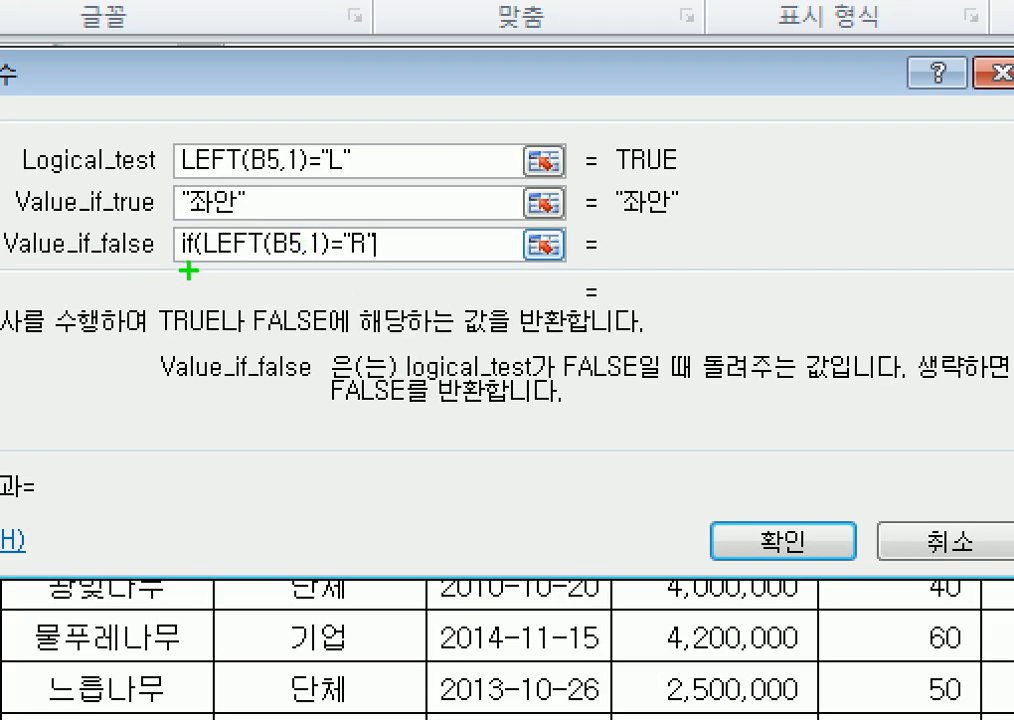
pyautogui.moveTo(188, 270)
pyautogui.mouseDown()
pyautogui.moveTo(397, 283)
pyautogui.moveTo(397, 210)
pyautogui.moveTo(160, 217)
pyautogui.moveTo(196, 273)
pyautogui.mouseUp()
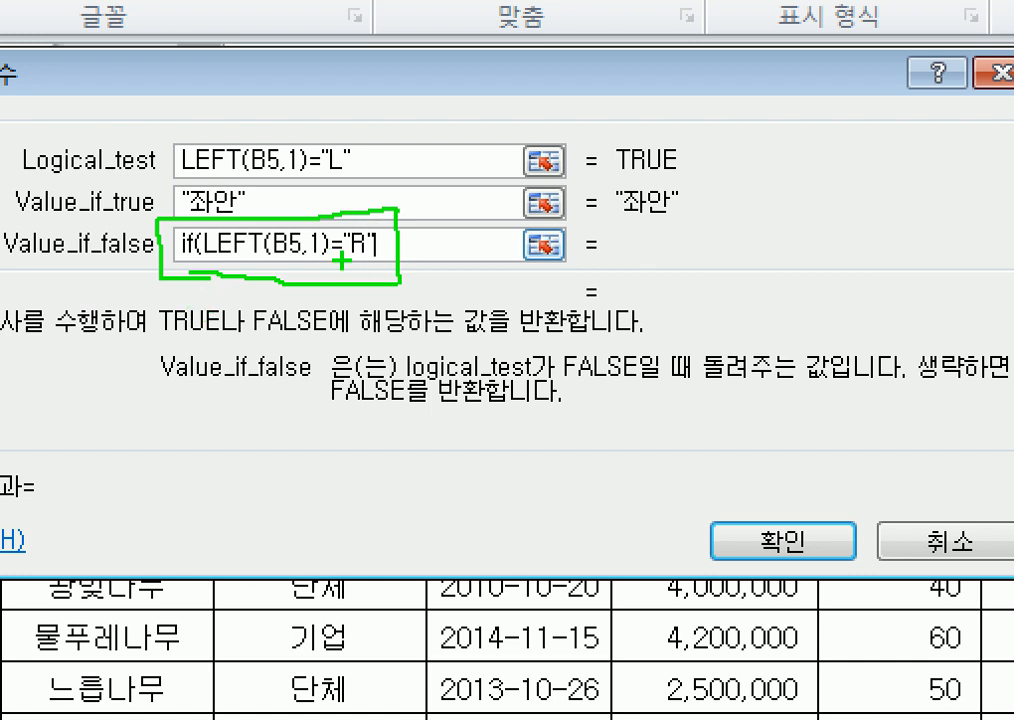
pyautogui.press('r')
pyautogui.moveTo(431, 273)
pyautogui.mouseDown()
pyautogui.moveTo(410, 297)
pyautogui.moveTo(434, 274)
pyautogui.mouseUp()
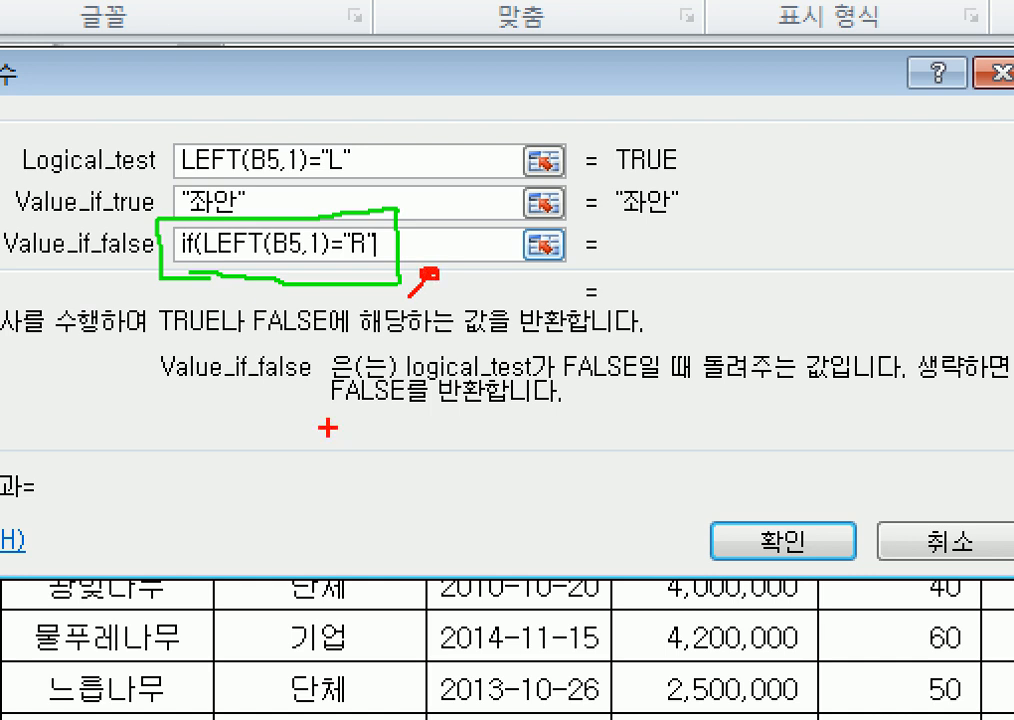
pyautogui.moveTo(494, 234)
pyautogui.mouseDown()
pyautogui.moveTo(490, 250)
pyautogui.moveTo(582, 256)
pyautogui.moveTo(527, 263)
pyautogui.moveTo(597, 303)
pyautogui.mouseUp()
pyautogui.moveTo(561, 304); pyautogui.dragTo(561, 337)
pyautogui.moveTo(610, 259)
pyautogui.mouseDown()
pyautogui.moveTo(610, 275)
pyautogui.moveTo(611, 253)
pyautogui.moveTo(655, 312)
pyautogui.moveTo(697, 278)
pyautogui.mouseUp()
pyautogui.moveTo(634, 304)
pyautogui.mouseDown()
pyautogui.moveTo(635, 325)
pyautogui.moveTo(672, 331)
pyautogui.mouseUp()
pyautogui.moveTo(716, 235); pyautogui.dragTo(718, 248)
pyautogui.moveTo(726, 238); pyautogui.dragTo(728, 248)
pyautogui.click(772, 308)
pyautogui.moveTo(772, 308); pyautogui.dragTo(767, 334)
pyautogui.moveTo(820, 222); pyautogui.dragTo(823, 239)
pyautogui.moveTo(836, 219); pyautogui.dragTo(841, 236)
pyautogui.moveTo(909, 231)
pyautogui.mouseDown()
pyautogui.moveTo(905, 247)
pyautogui.moveTo(917, 247)
pyautogui.moveTo(950, 332)
pyautogui.mouseUp()
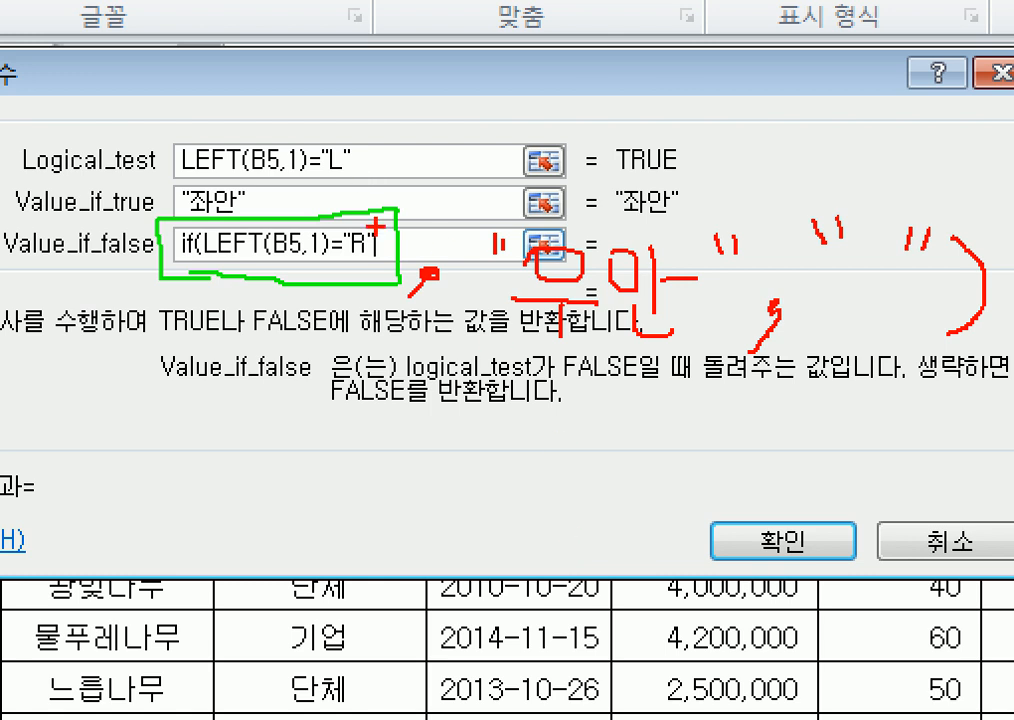
pyautogui.press('Escape')
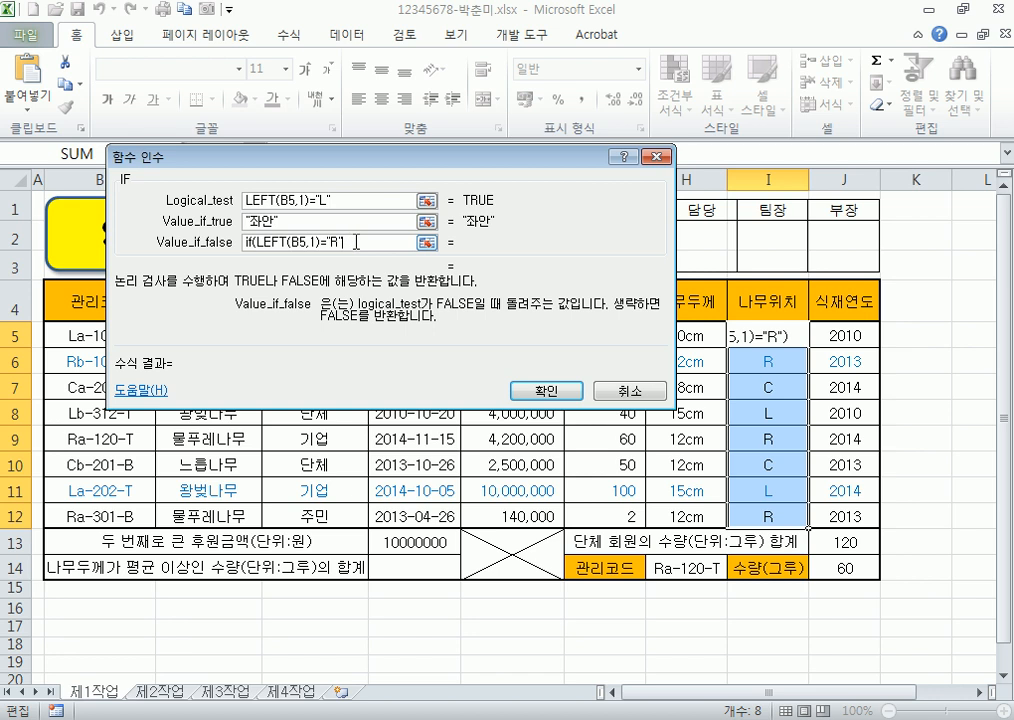
# Step: Complete the nested IF with "우안" if true and an empty string if false, and fill I5:I12 with the formula
pyautogui.write(',"d')
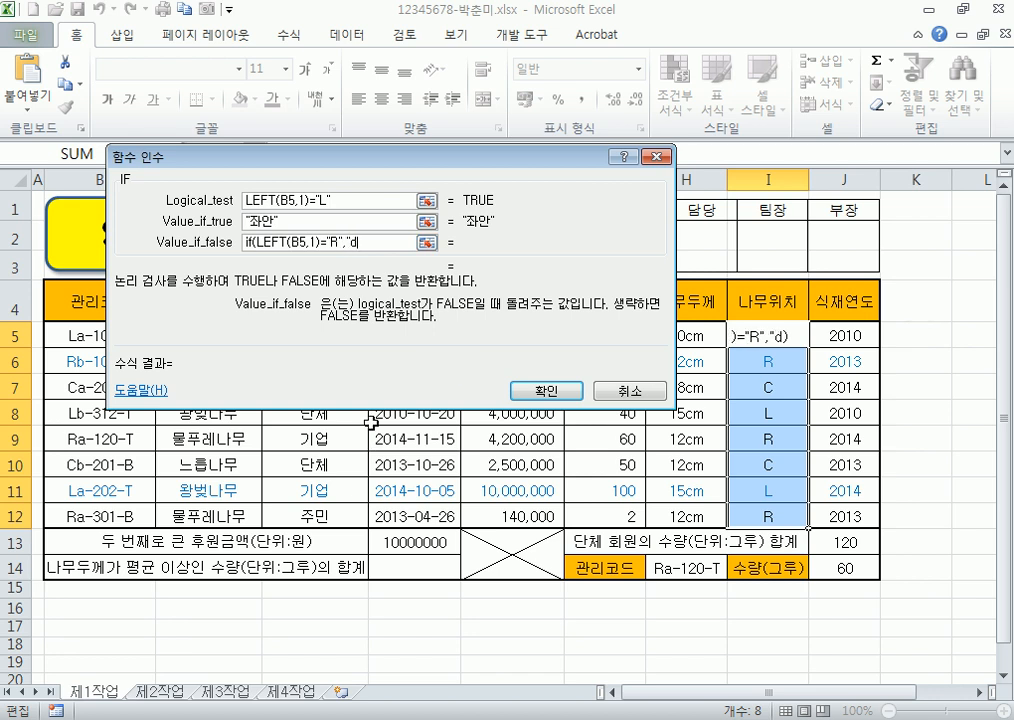
pyautogui.press('BackSpace')
pyautogui.write('우안')
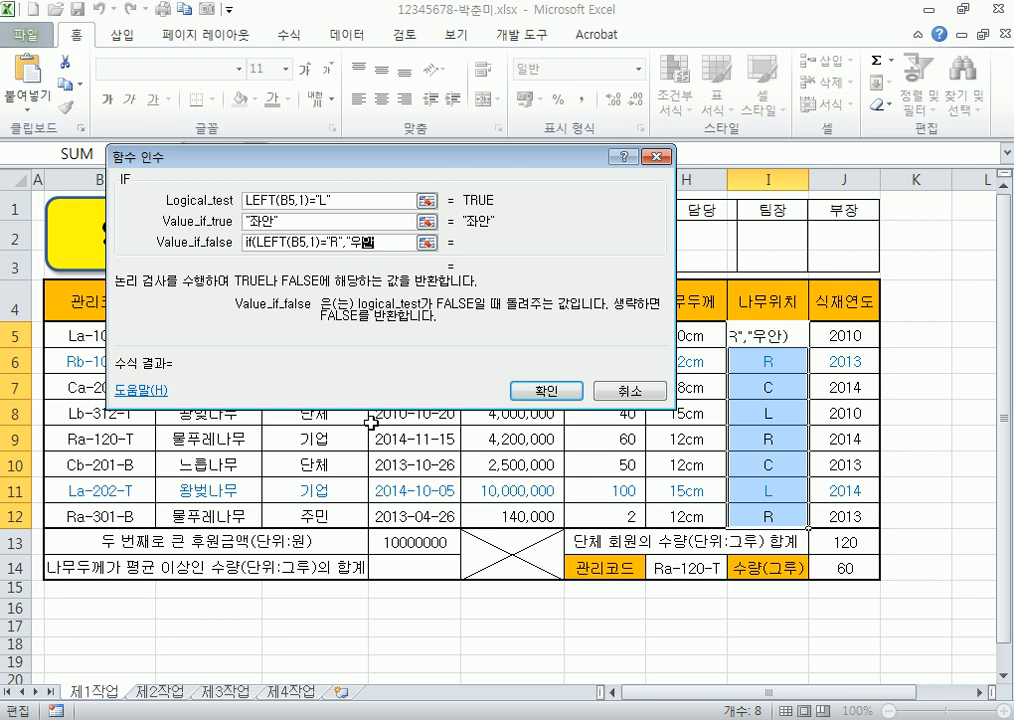
pyautogui.write('",')
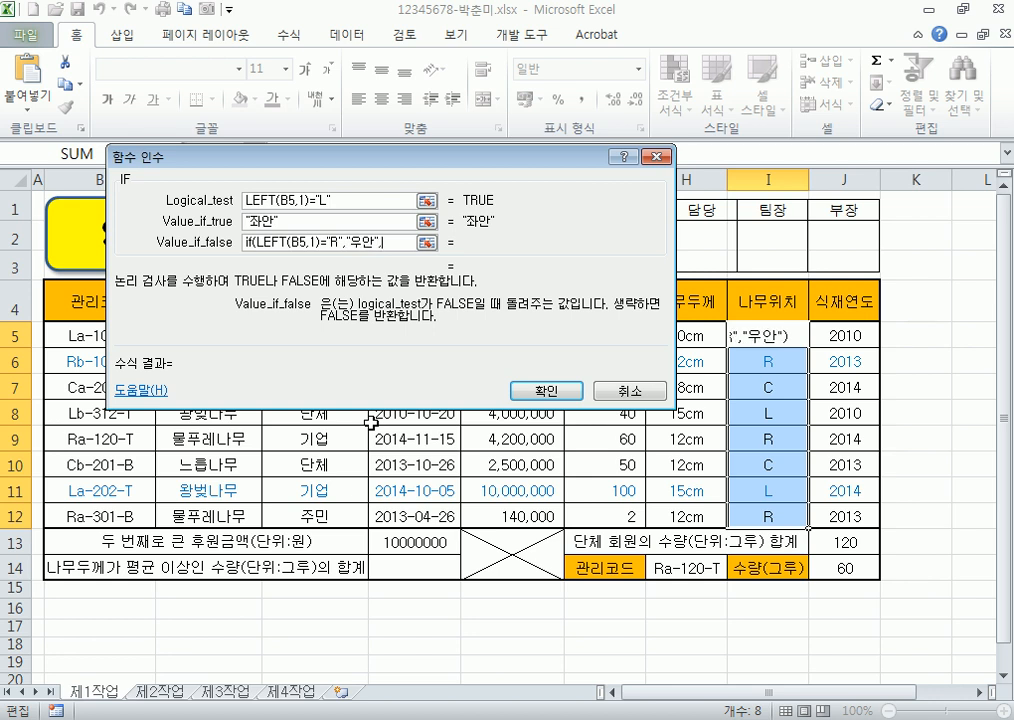
pyautogui.write('"")')
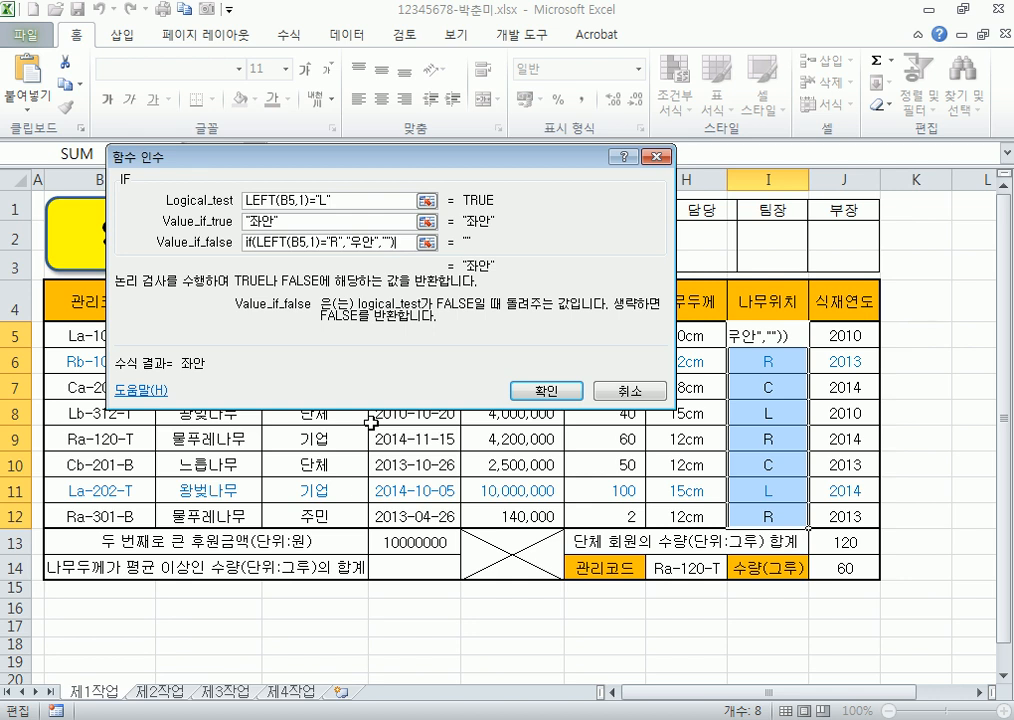
pyautogui.hotkey('ctrl', 'Return')
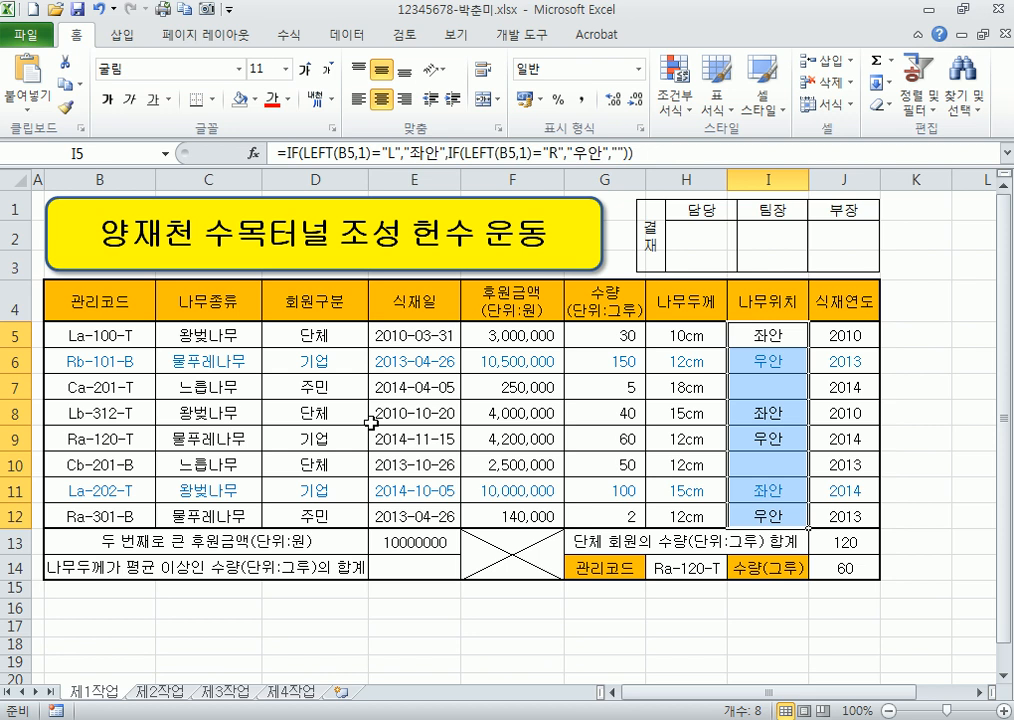
# Step: Compare the management codes in B5 and B6 with the tree-location results in column I, including I6 and I7
pyautogui.click(90, 335)
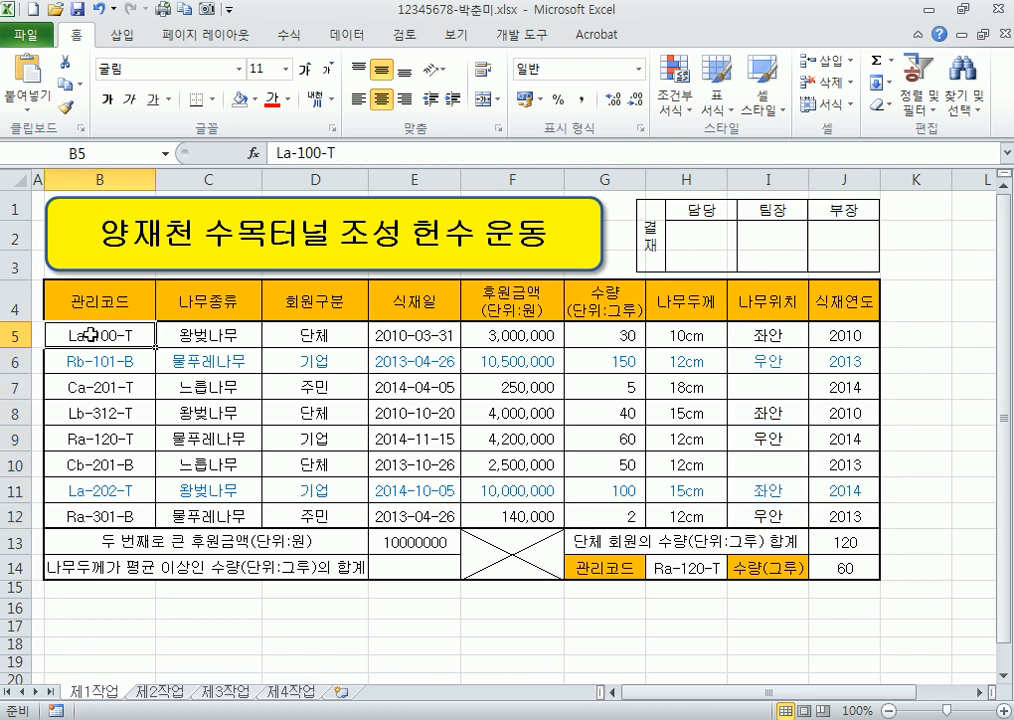
pyautogui.click(768, 361)
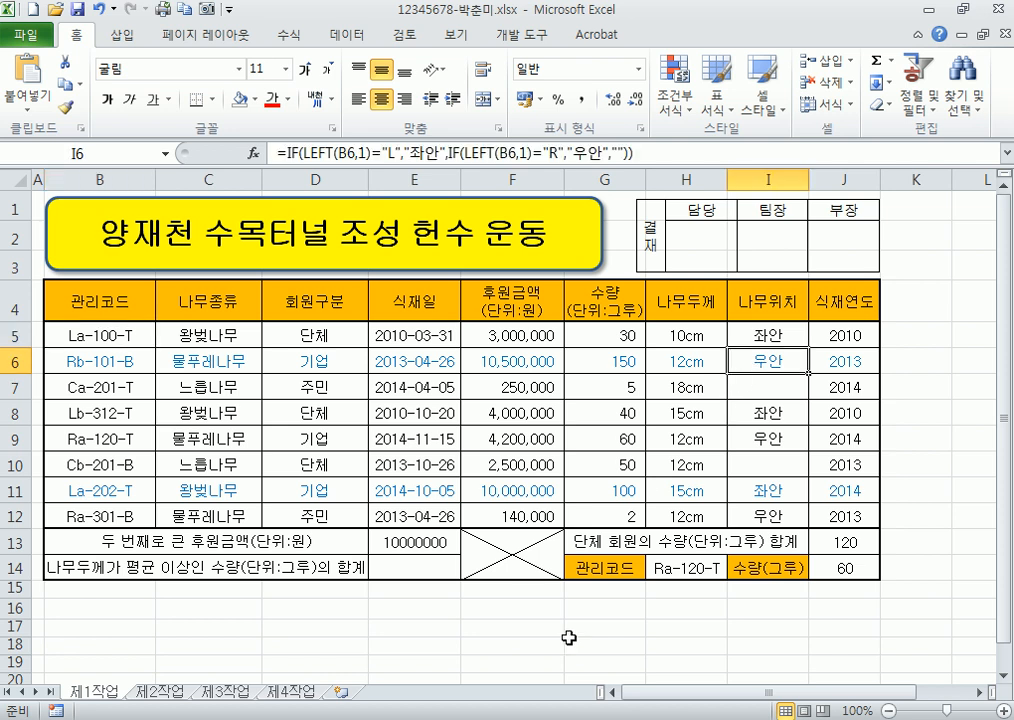
pyautogui.click(106, 364)
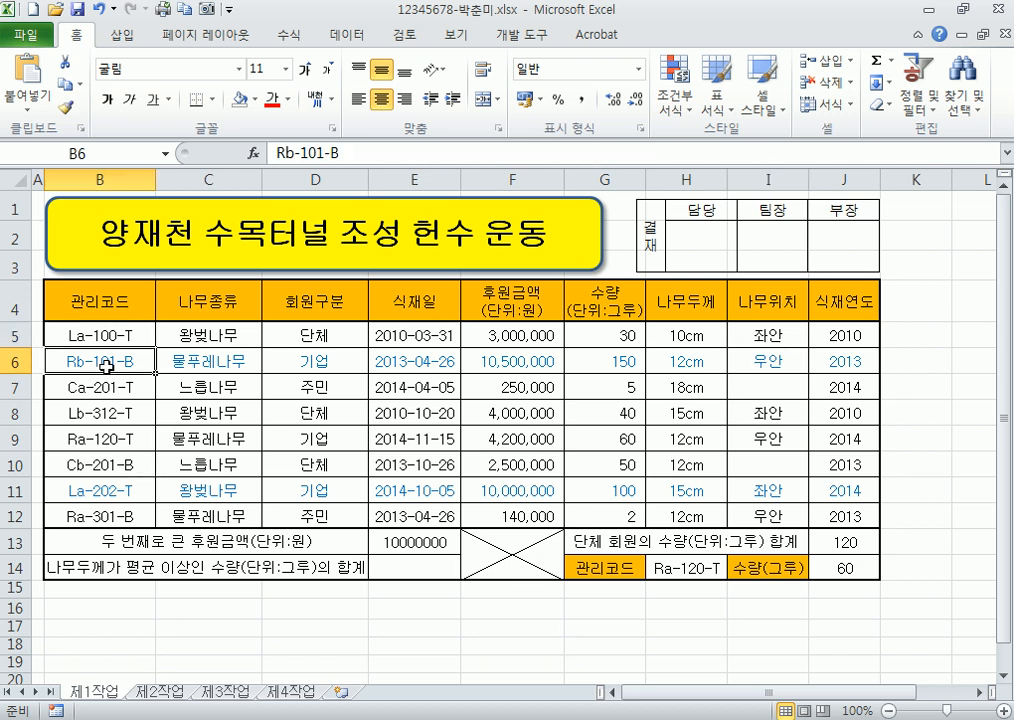
pyautogui.click(740, 395)
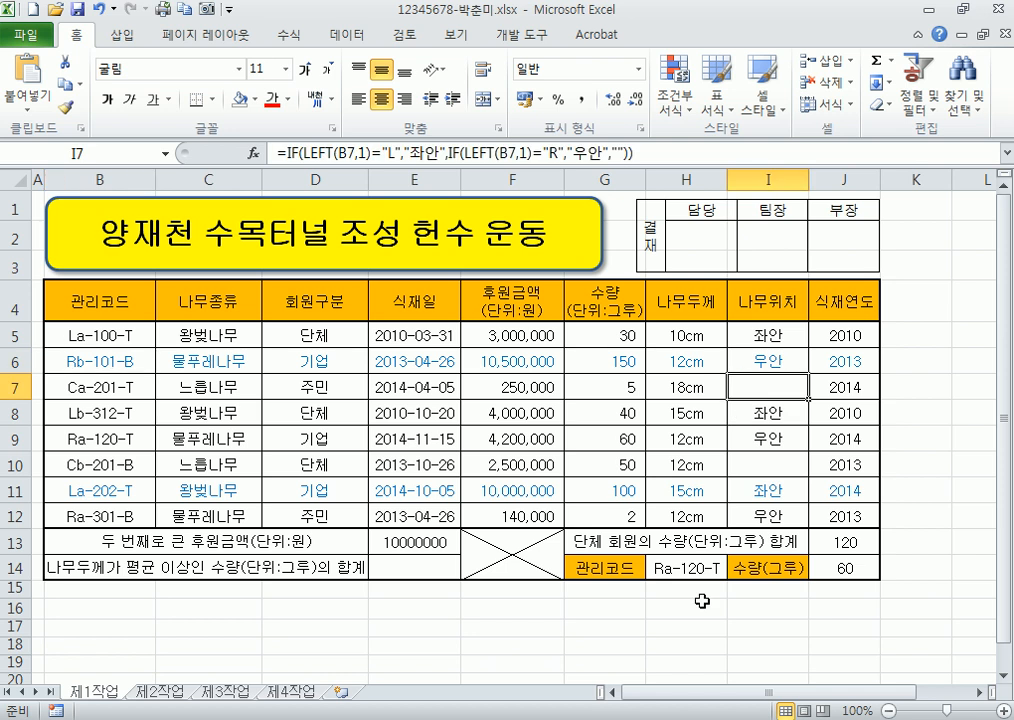
# Step: Enter an AVERAGE formula over the tree thickness range H5:H12 in E14
pyautogui.click(414, 566)
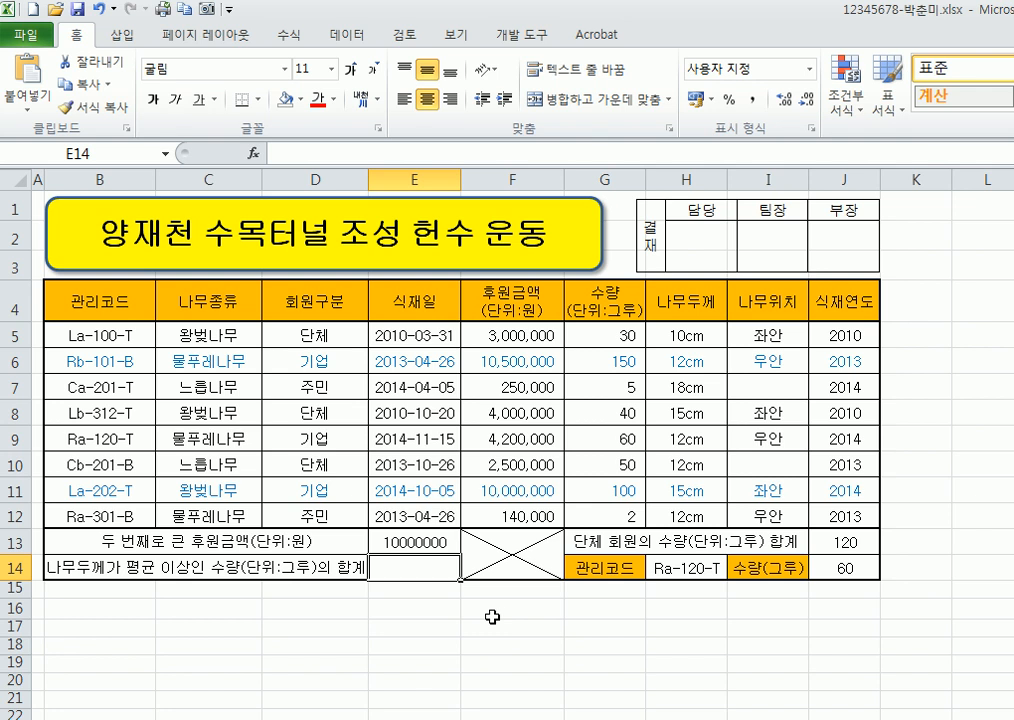
pyautogui.write('=')
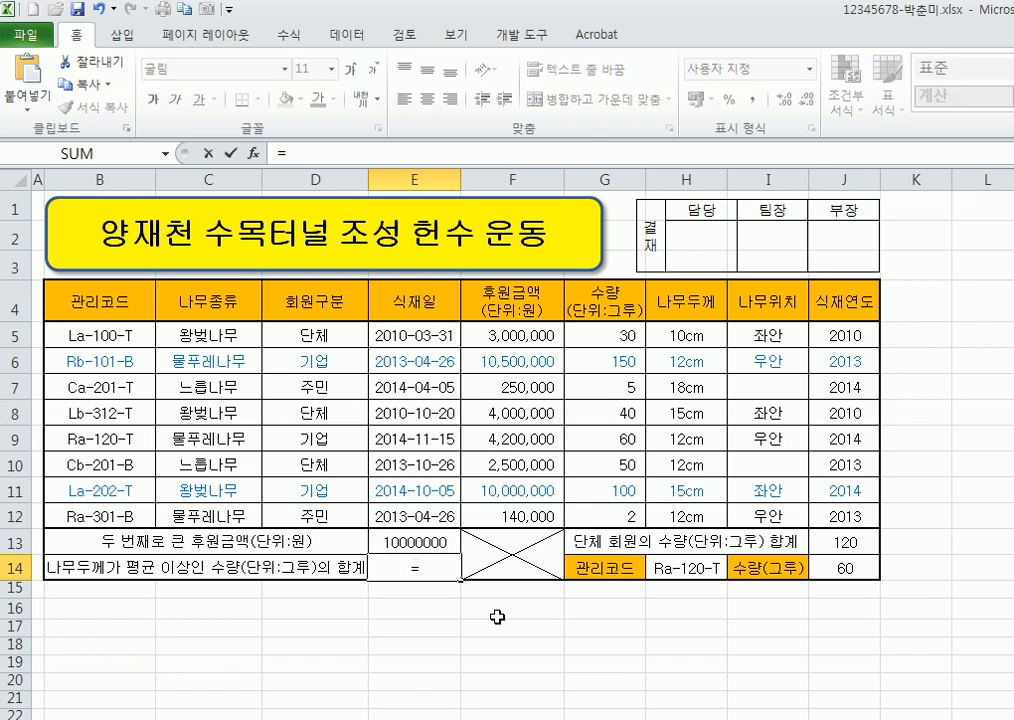
pyautogui.write('av')
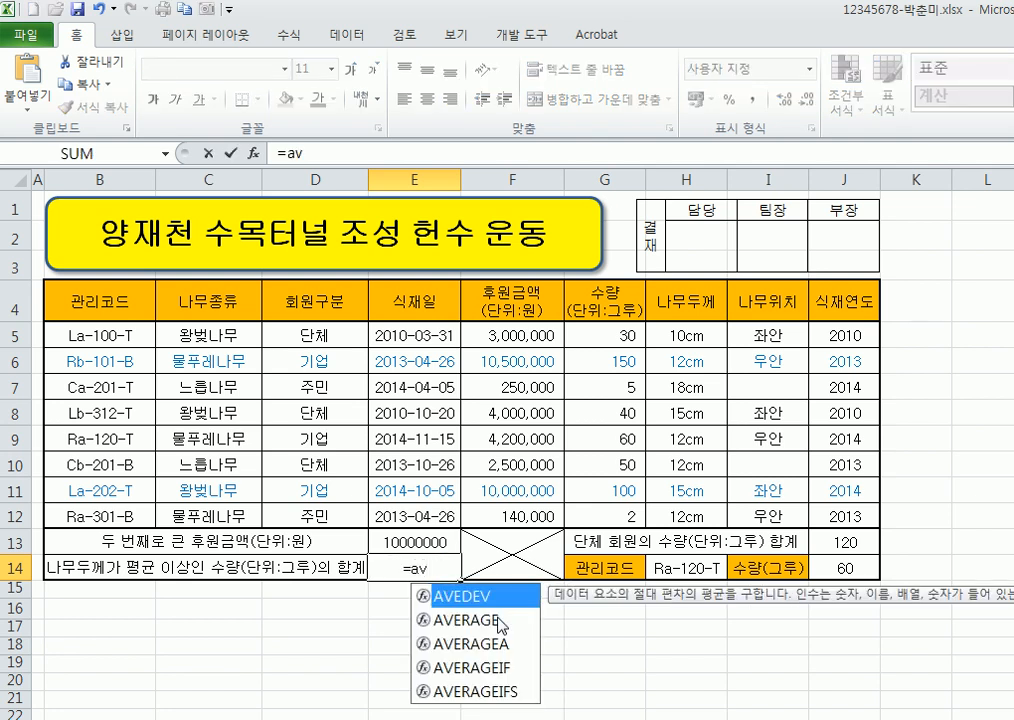
pyautogui.doubleClick(500, 622)
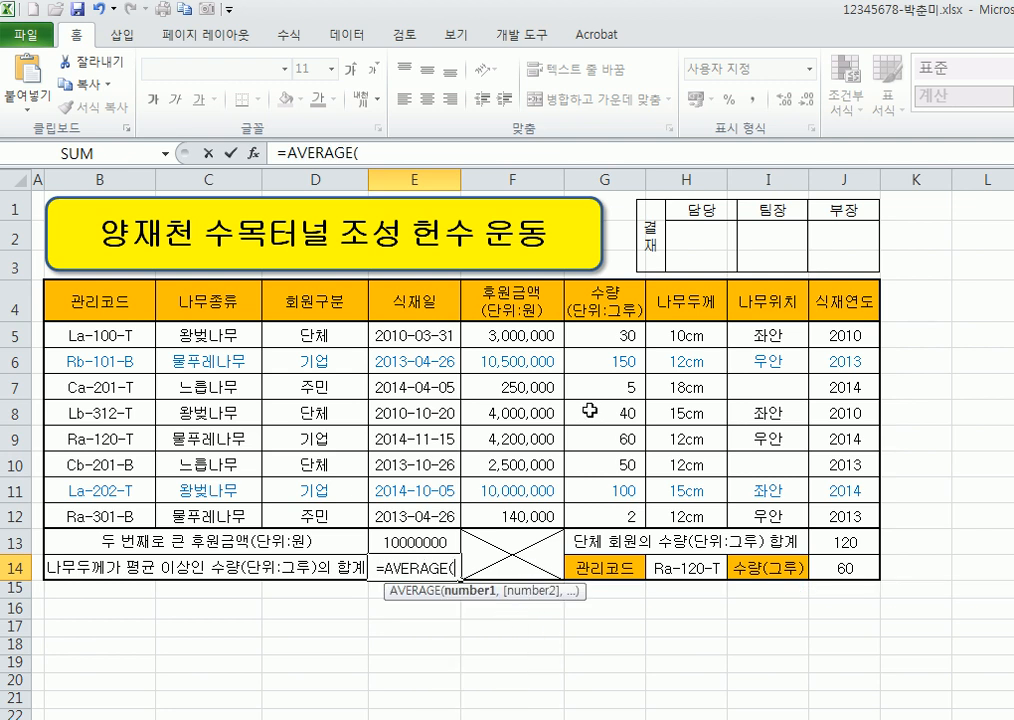
pyautogui.click(676, 338)
pyautogui.moveTo(676, 342); pyautogui.dragTo(717, 527)
pyautogui.press('Return')
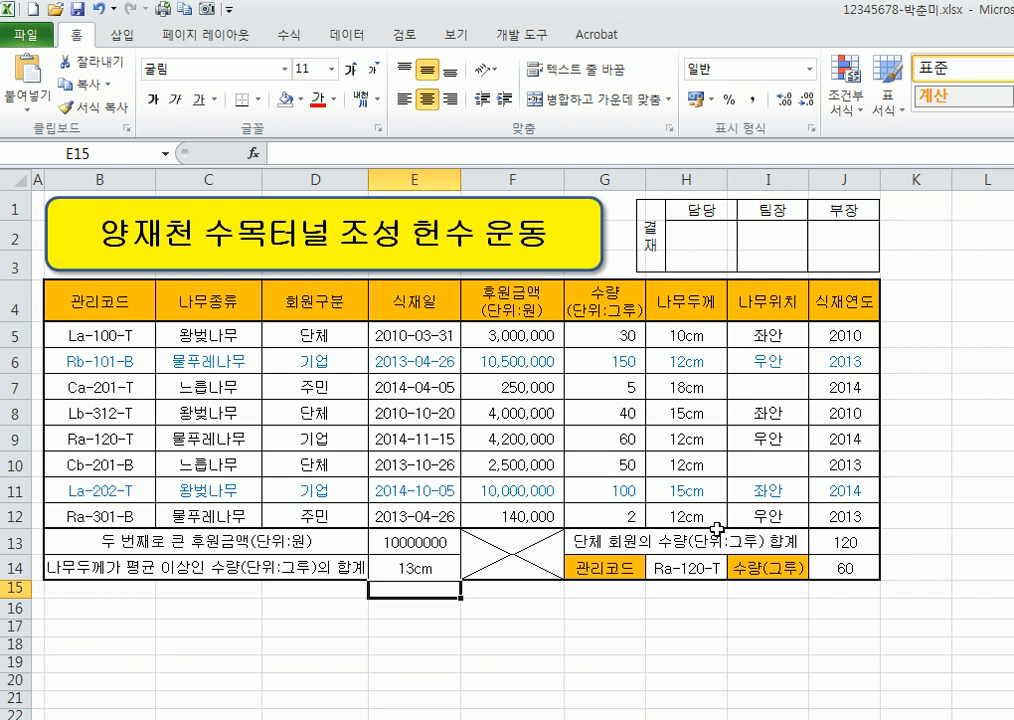
# Step: Insert SUMIF in front of AVERAGE in E14's formula and open its function arguments
pyautogui.click(428, 568)
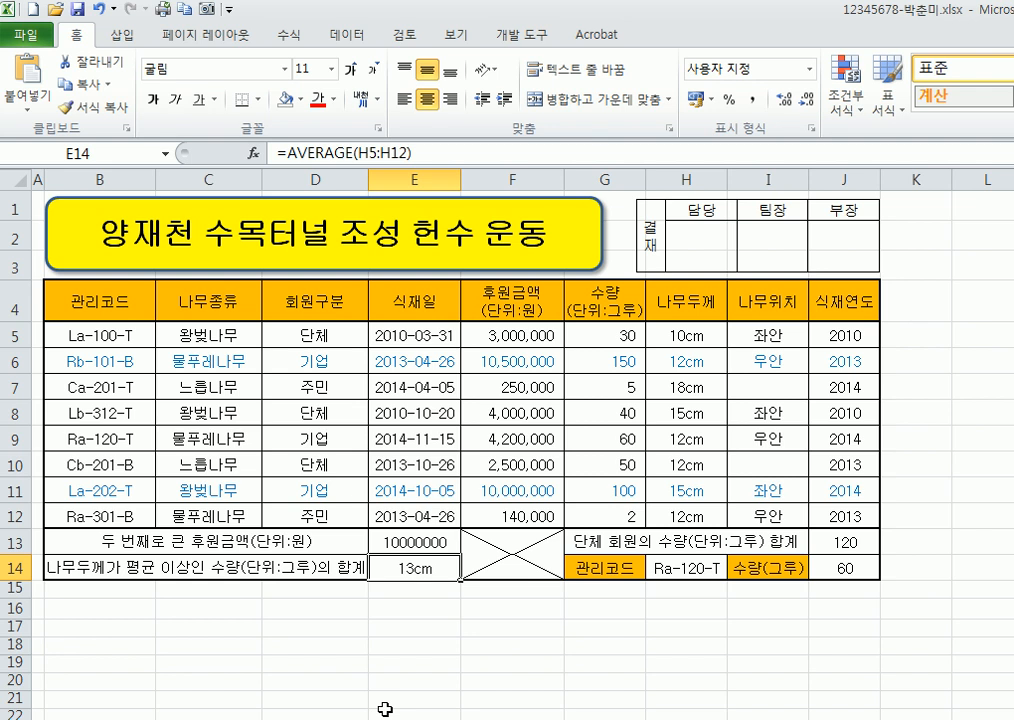
pyautogui.click(289, 156)
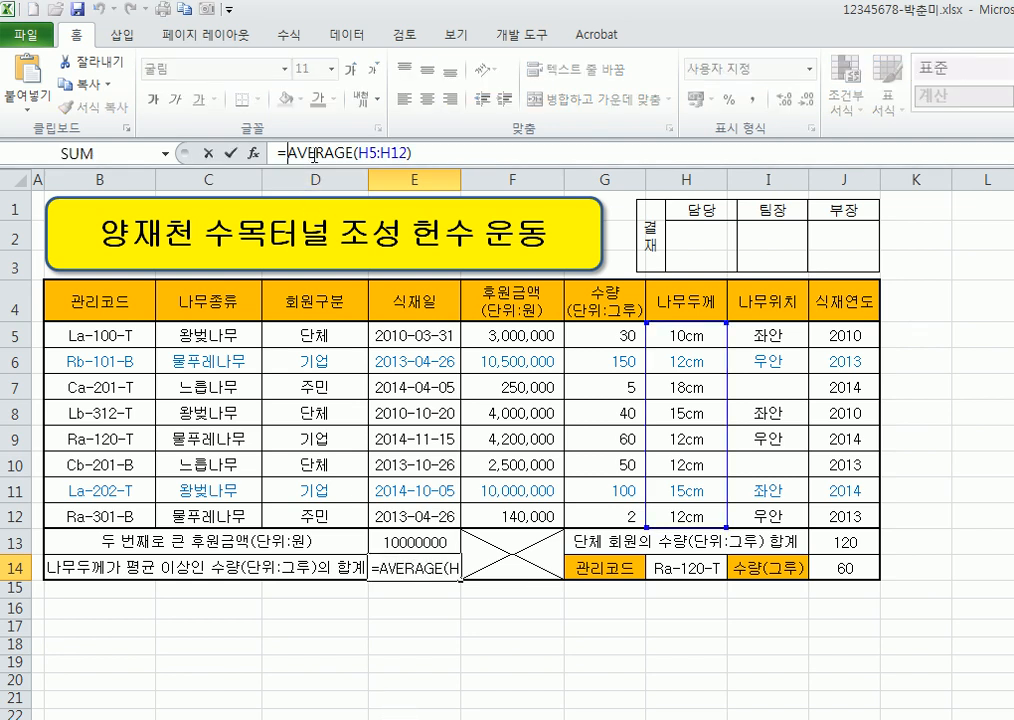
pyautogui.write('sum')
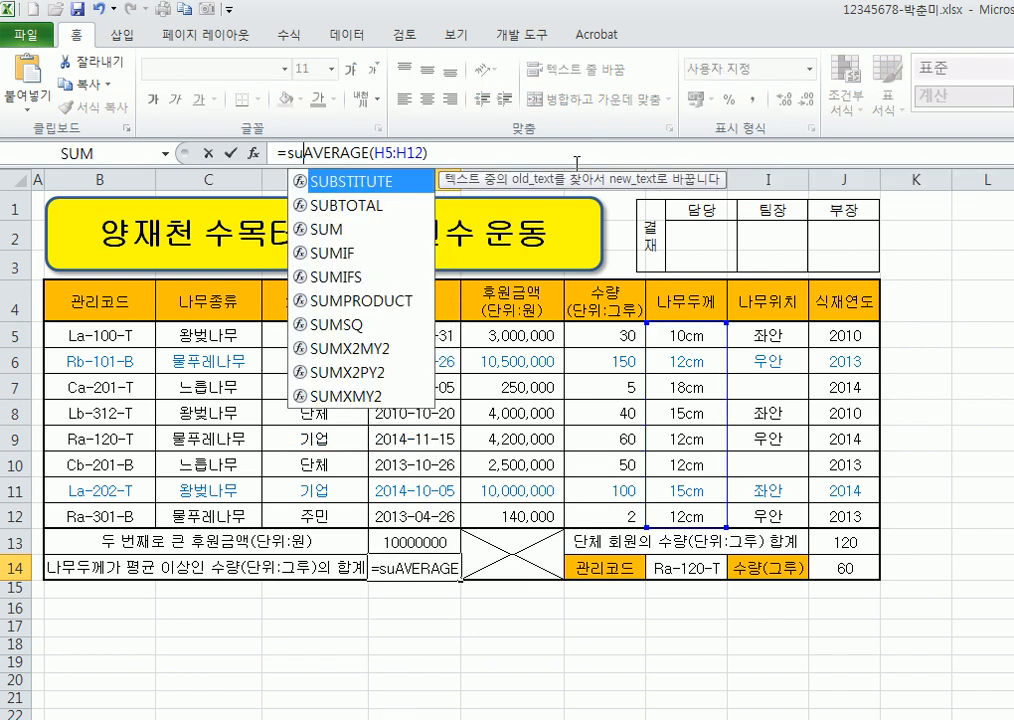
pyautogui.press('Down')
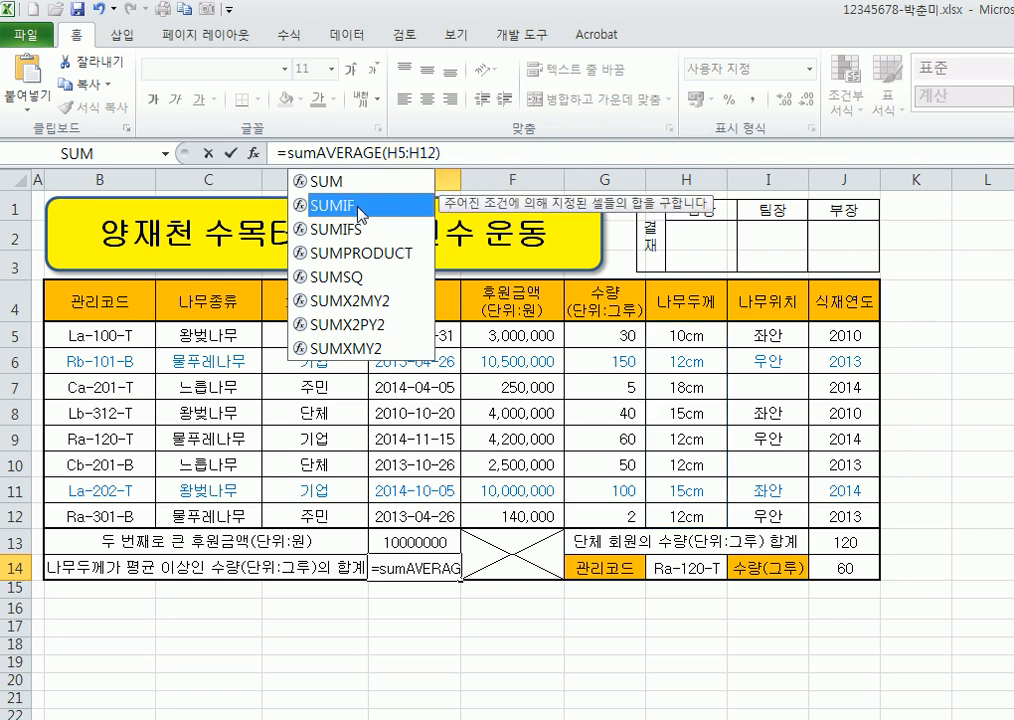
pyautogui.press('Tab')
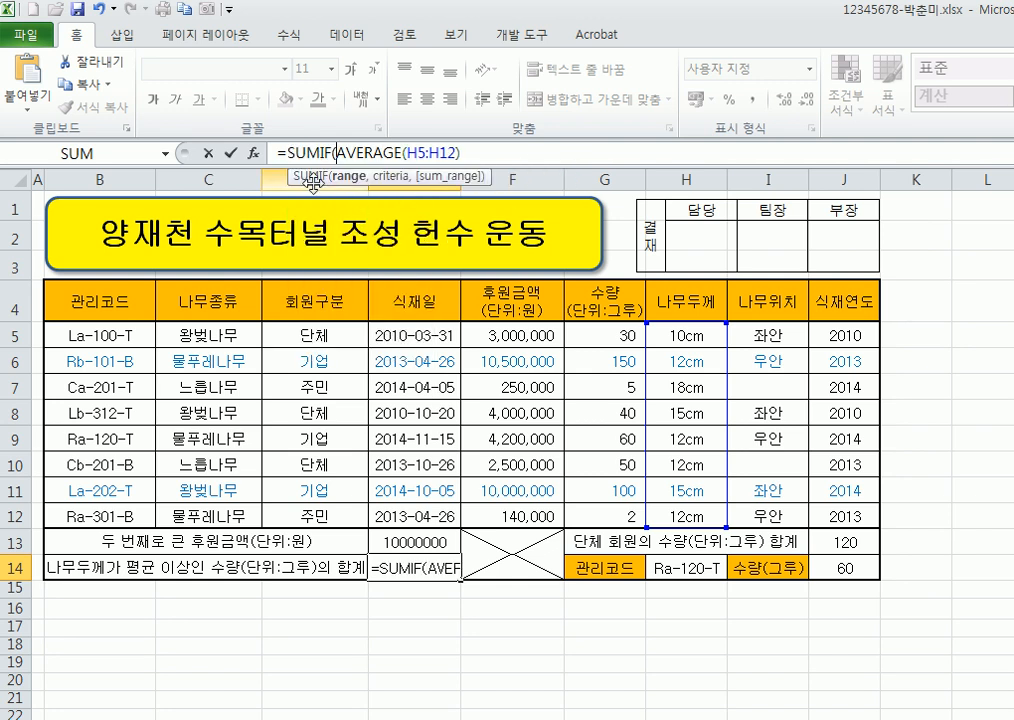
pyautogui.click(253, 153)
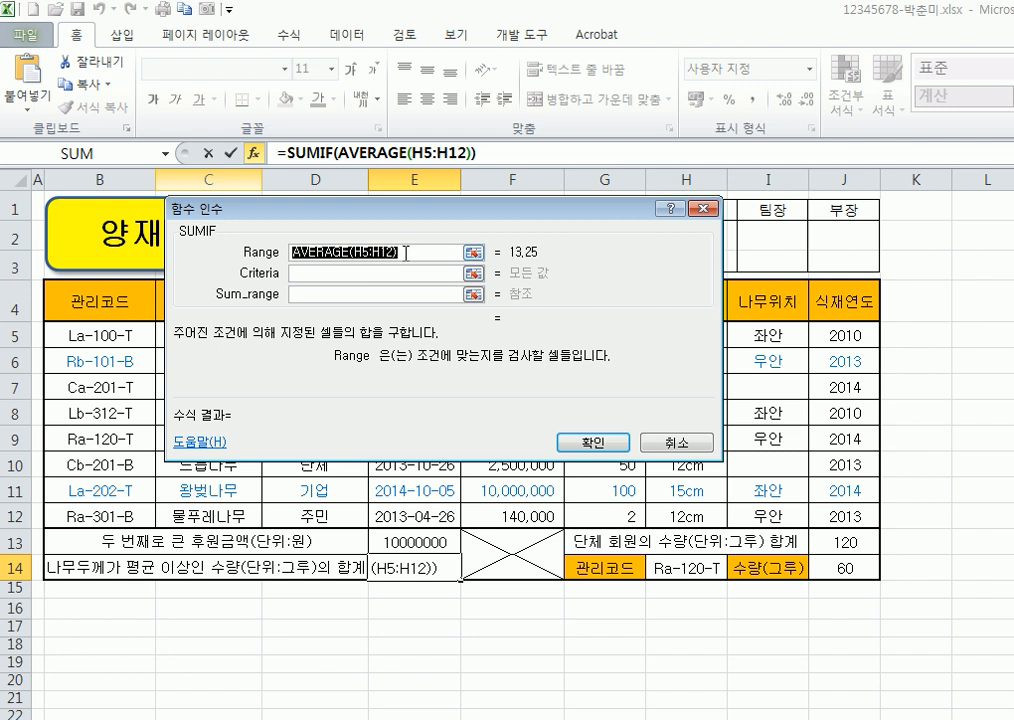
# Step: Move AVERAGE(H5:H12) from SUMIF's range to its criteria and complete the criteria as ">="&AVERAGE(H5:H12)
pyautogui.press('Delete')
pyautogui.click(308, 273)
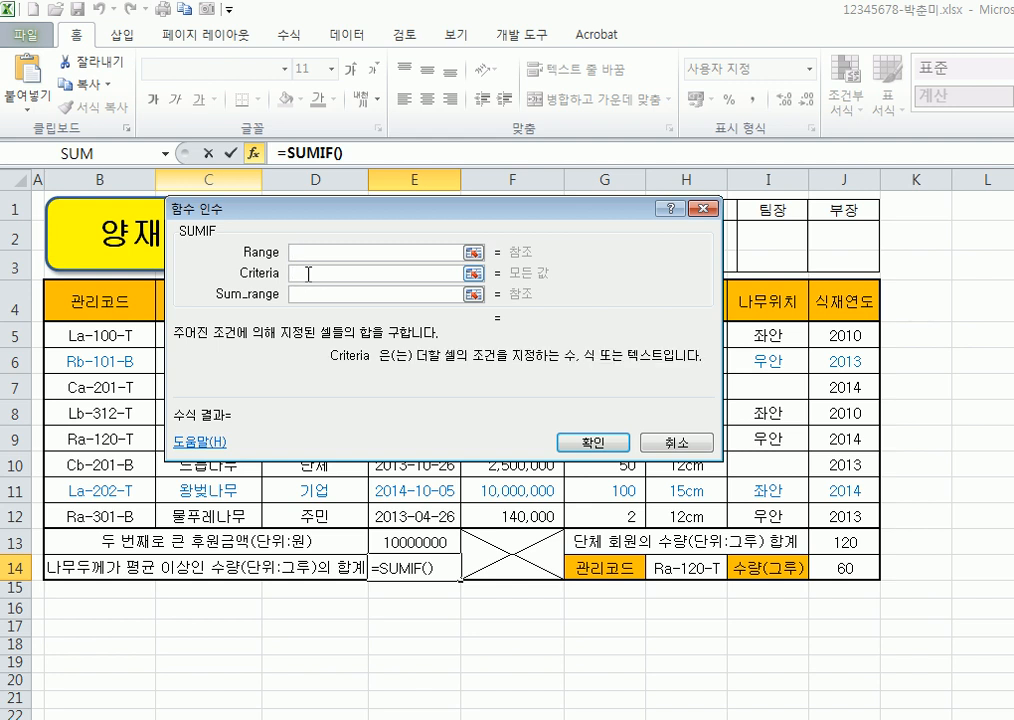
pyautogui.click(314, 253)
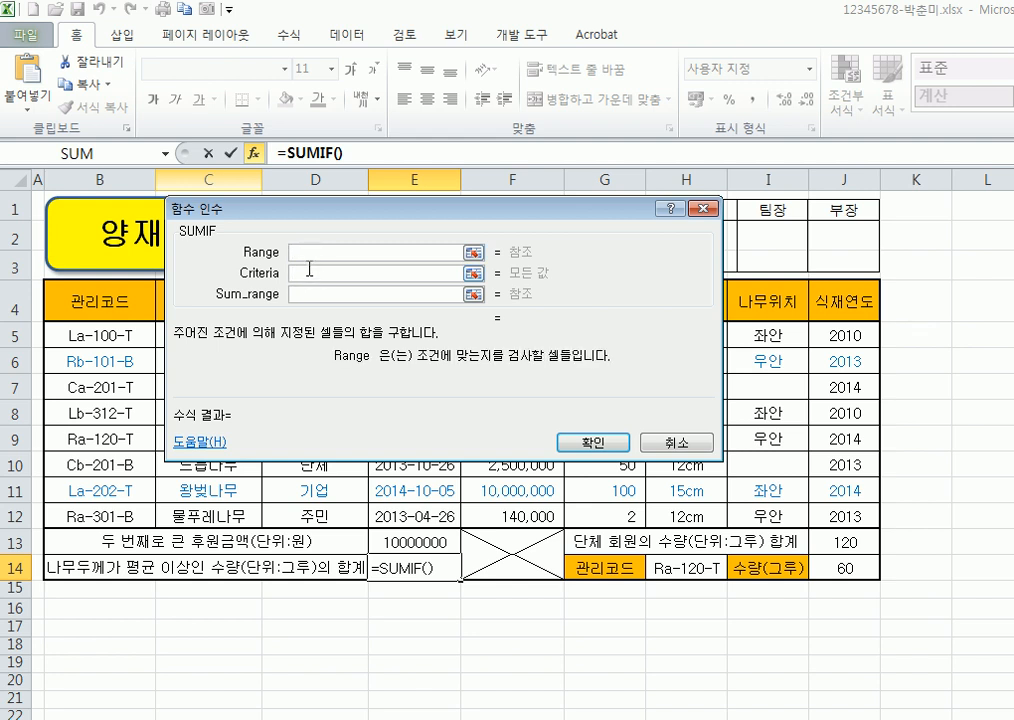
pyautogui.click(309, 270)
pyautogui.write('AVERAGE(H5:H12)')
pyautogui.click(297, 270)
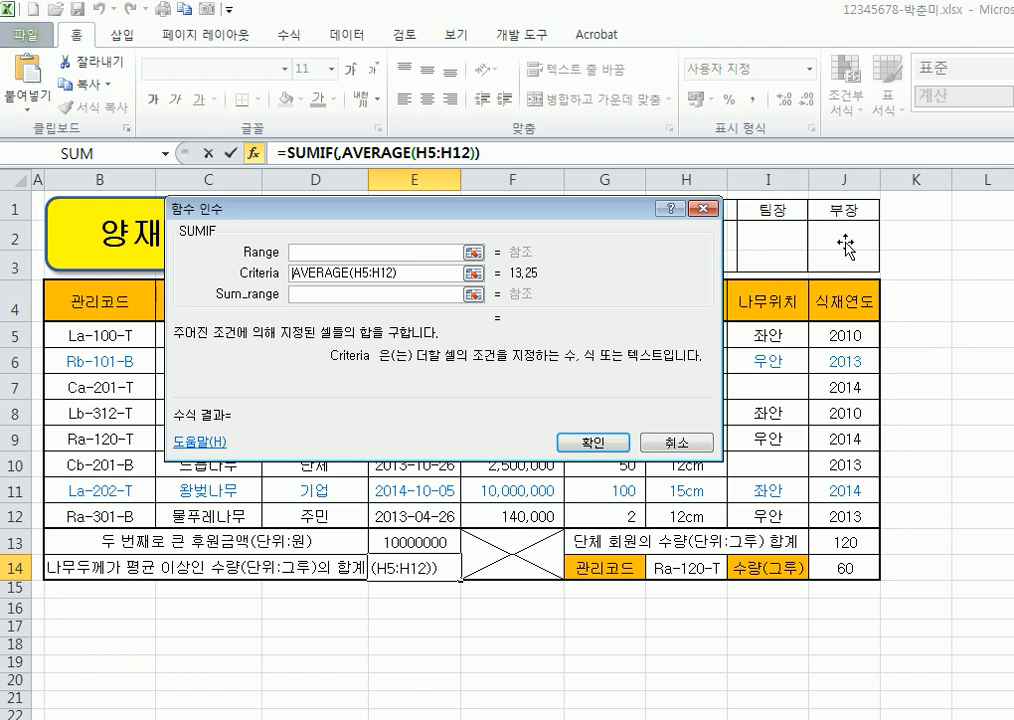
pyautogui.write('">')
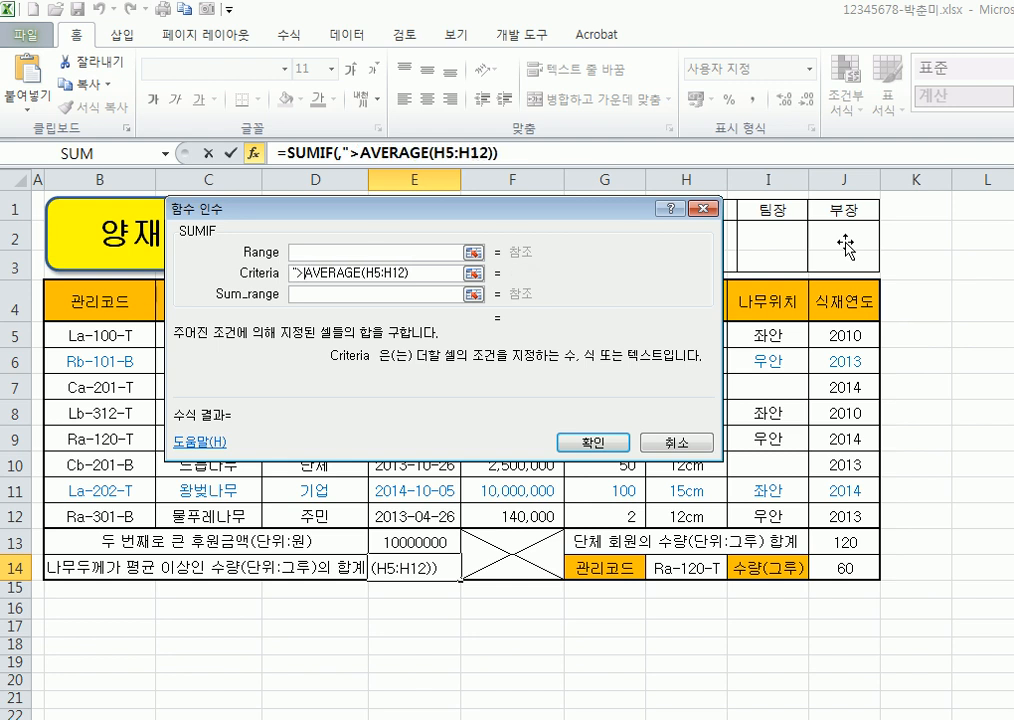
pyautogui.write('="')
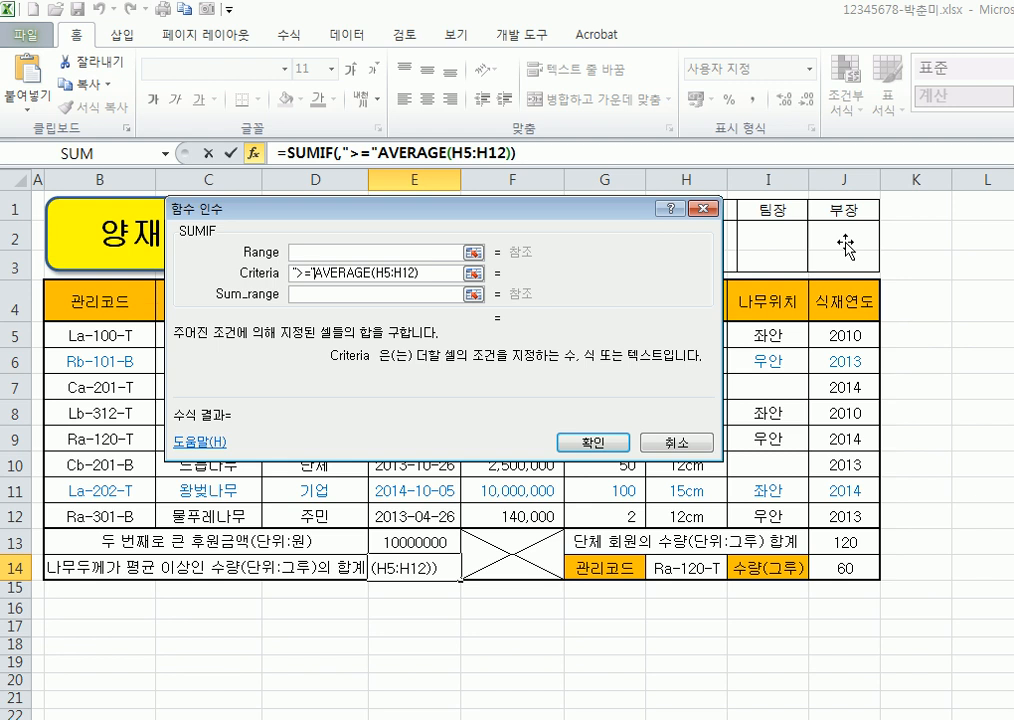
pyautogui.write('&')
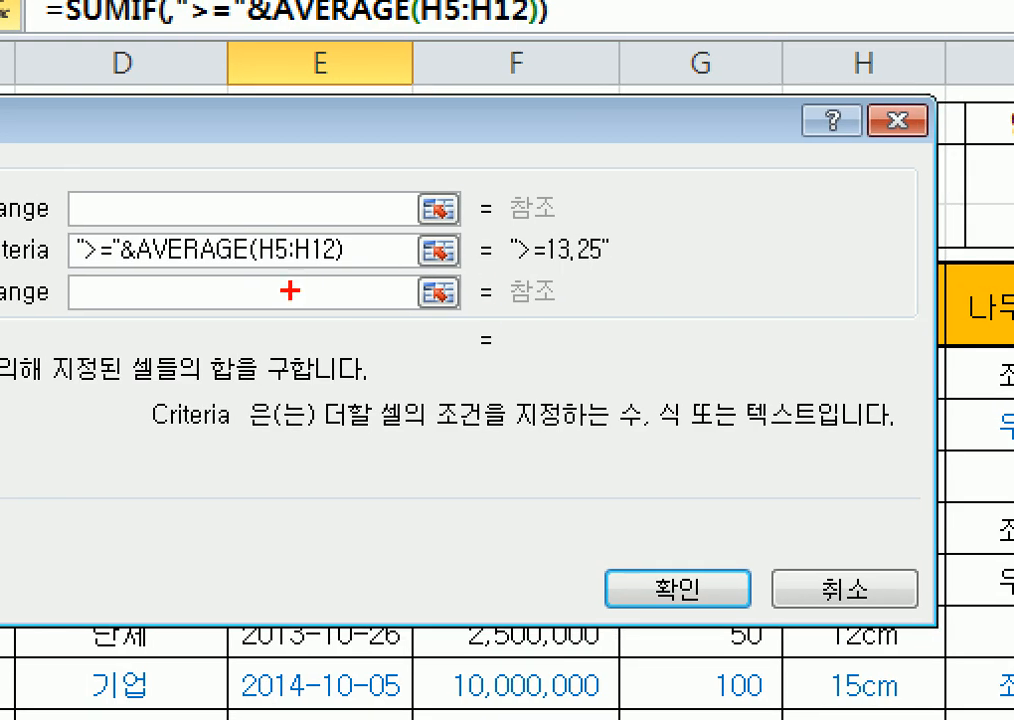
pyautogui.moveTo(88, 259)
pyautogui.mouseDown()
pyautogui.moveTo(100, 275)
pyautogui.moveTo(118, 215)
pyautogui.moveTo(80, 293)
pyautogui.mouseUp()
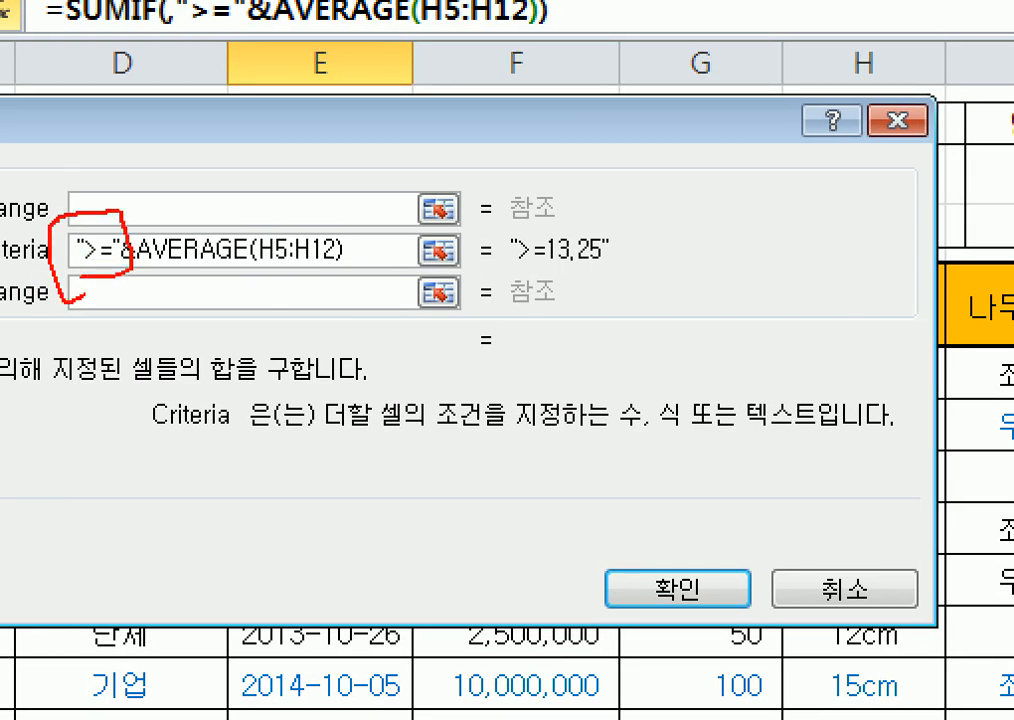
pyautogui.moveTo(604, 289); pyautogui.dragTo(598, 366)
pyautogui.moveTo(656, 314); pyautogui.dragTo(690, 312)
pyautogui.moveTo(656, 340); pyautogui.dragTo(690, 339)
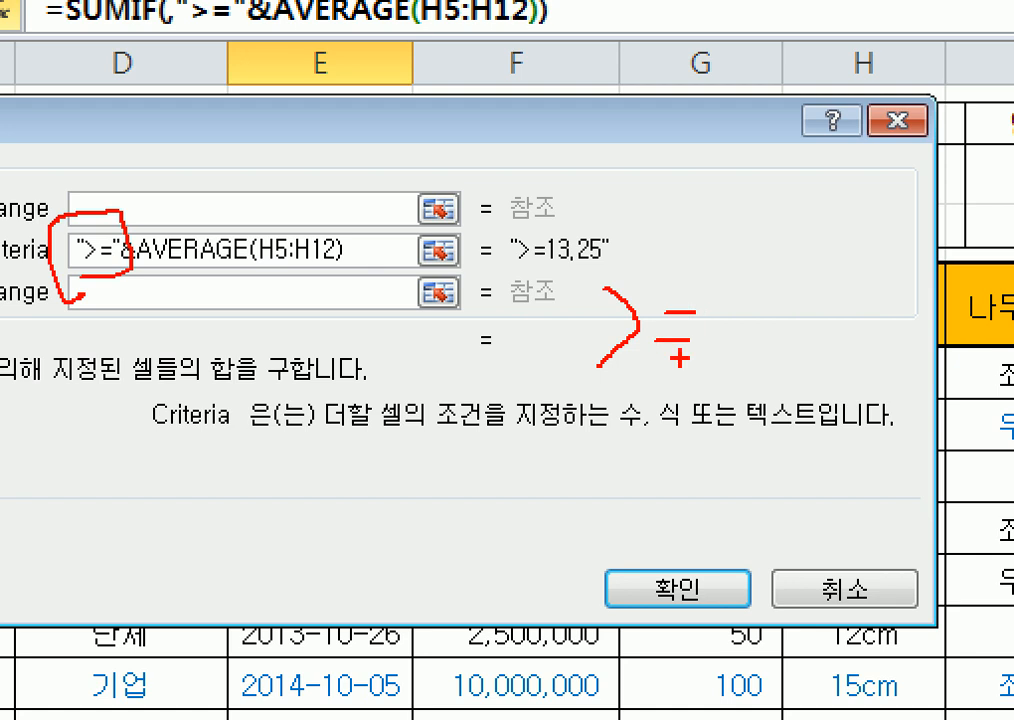
pyautogui.moveTo(780, 302)
pyautogui.mouseDown()
pyautogui.moveTo(810, 354)
pyautogui.moveTo(735, 350)
pyautogui.mouseUp()
pyautogui.moveTo(843, 270)
pyautogui.mouseDown()
pyautogui.moveTo(862, 280)
pyautogui.moveTo(857, 308)
pyautogui.moveTo(870, 298)
pyautogui.moveTo(880, 372)
pyautogui.mouseUp()
pyautogui.moveTo(900, 296)
pyautogui.mouseDown()
pyautogui.moveTo(926, 294)
pyautogui.moveTo(921, 323)
pyautogui.mouseUp()
pyautogui.moveTo(936, 276)
pyautogui.mouseDown()
pyautogui.moveTo(953, 278)
pyautogui.moveTo(970, 309)
pyautogui.mouseUp()
pyautogui.moveTo(898, 337)
pyautogui.mouseDown()
pyautogui.moveTo(971, 336)
pyautogui.moveTo(897, 423)
pyautogui.mouseUp()
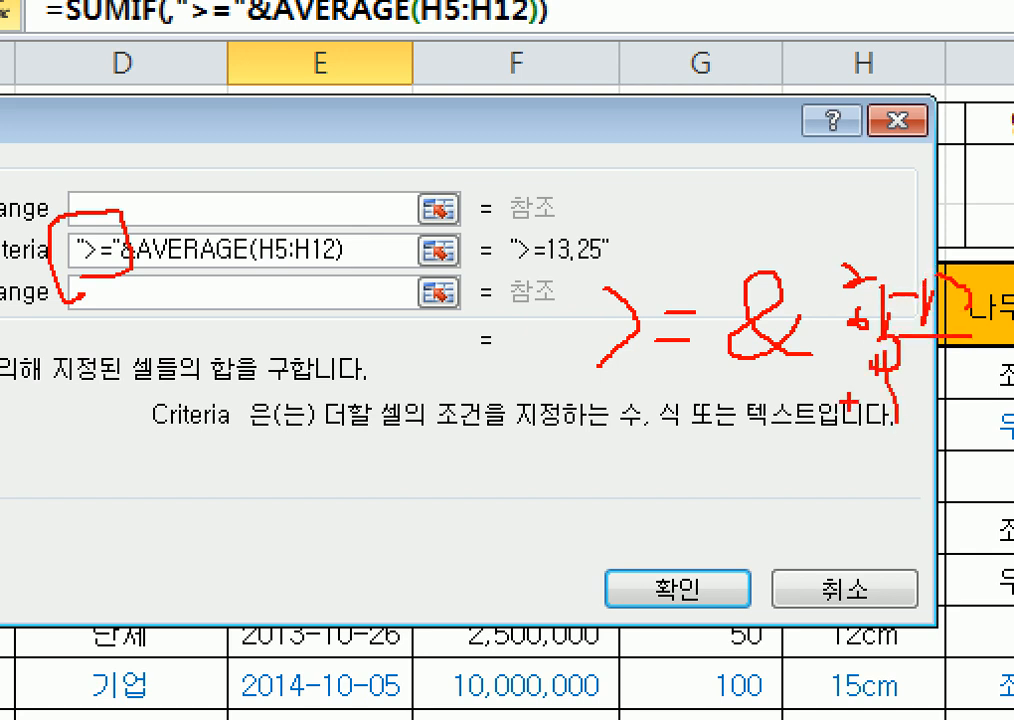
pyautogui.moveTo(930, 346); pyautogui.dragTo(922, 408)
pyautogui.moveTo(107, 255); pyautogui.dragTo(142, 257)
pyautogui.press('Escape')
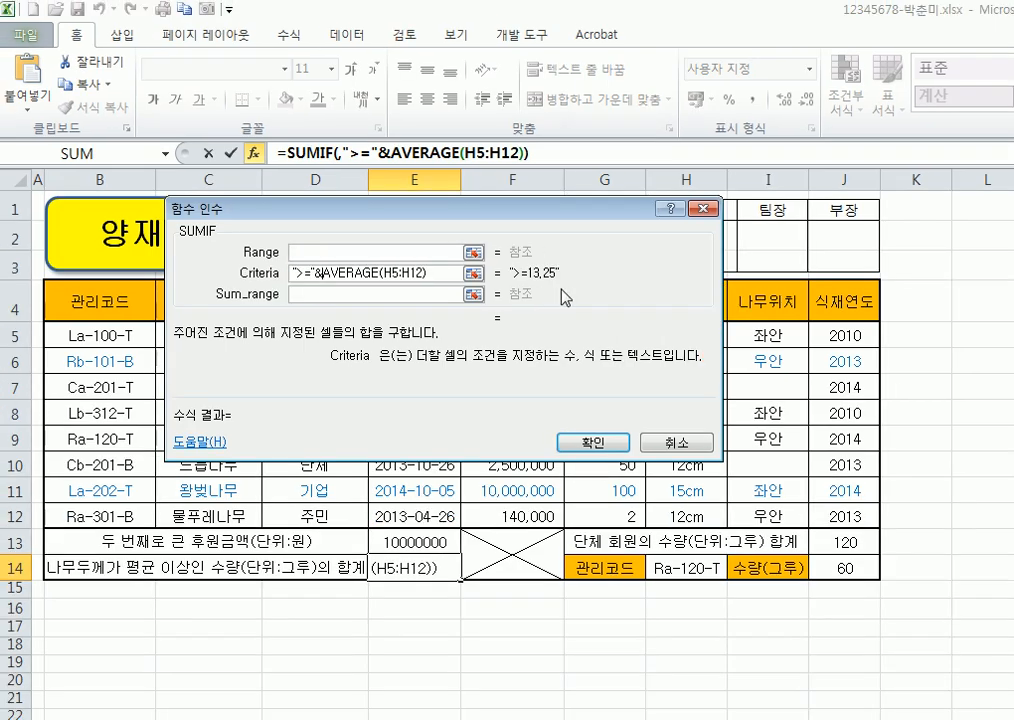
pyautogui.hotkey('ctrl', '1')
pyautogui.click(326, 337)
pyautogui.moveTo(300, 340)
pyautogui.mouseDown()
pyautogui.moveTo(311, 338)
pyautogui.moveTo(370, 430)
pyautogui.mouseUp()
pyautogui.moveTo(480, 378)
pyautogui.mouseDown()
pyautogui.moveTo(520, 377)
pyautogui.moveTo(566, 398)
pyautogui.mouseUp()
pyautogui.moveTo(674, 352)
pyautogui.mouseDown()
pyautogui.moveTo(730, 433)
pyautogui.moveTo(690, 410)
pyautogui.mouseUp()
pyautogui.moveTo(828, 440); pyautogui.dragTo(900, 455)
pyautogui.moveTo(815, 412); pyautogui.dragTo(905, 410)
pyautogui.moveTo(950, 398)
pyautogui.mouseDown()
pyautogui.moveTo(952, 432)
pyautogui.moveTo(1010, 405)
pyautogui.mouseUp()
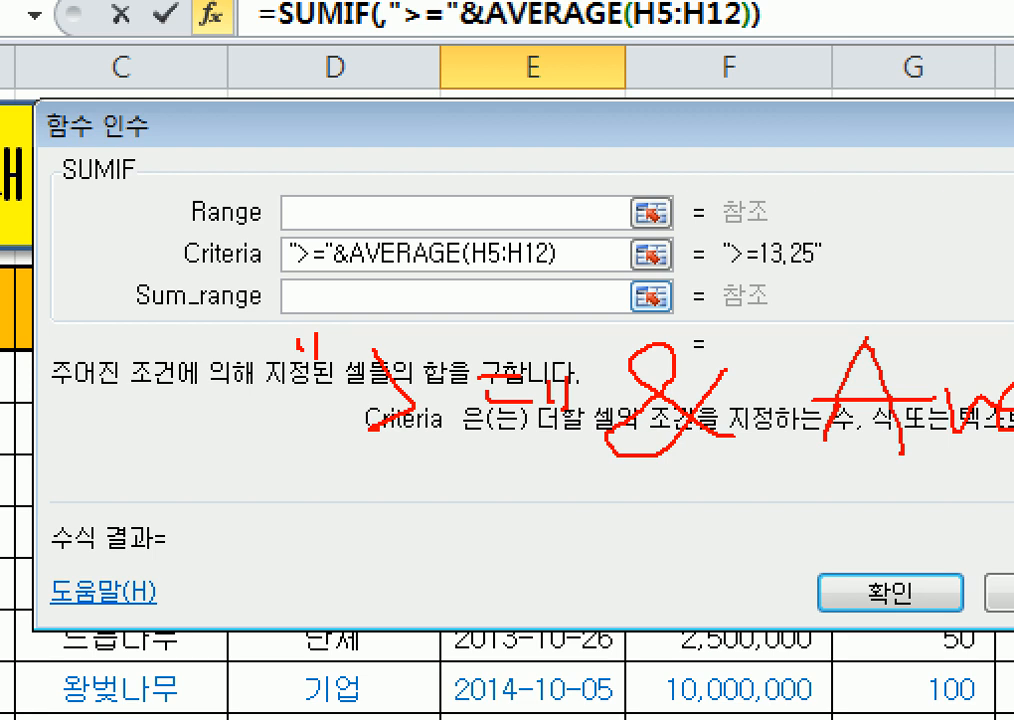
pyautogui.moveTo(726, 281)
pyautogui.mouseDown()
pyautogui.moveTo(823, 270)
pyautogui.moveTo(707, 235)
pyautogui.moveTo(820, 282)
pyautogui.mouseUp()
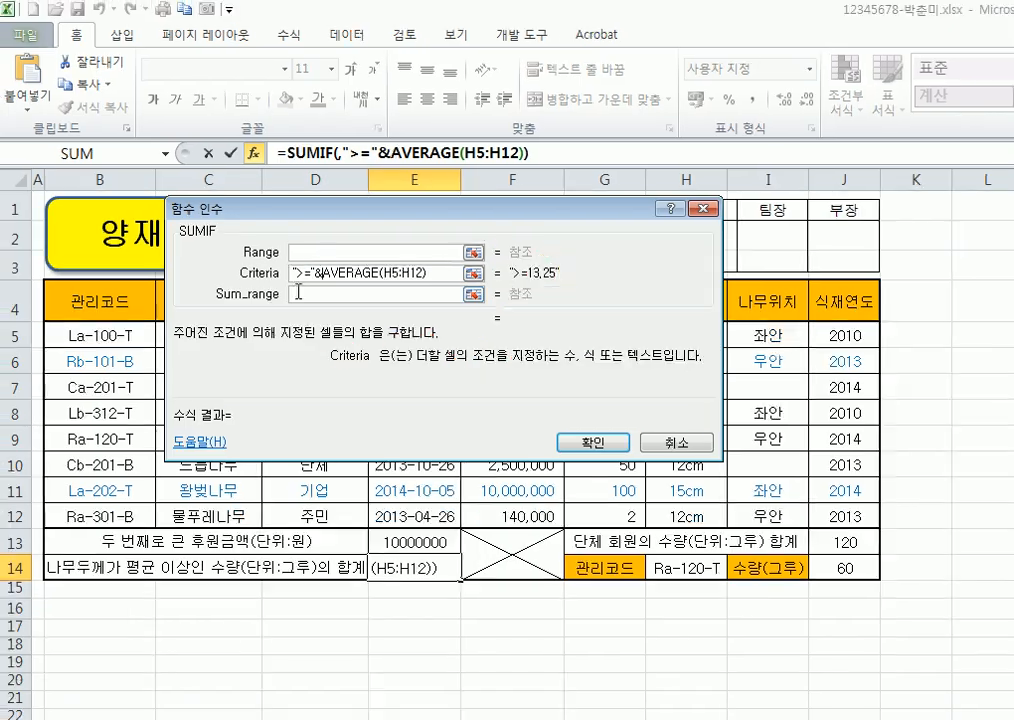
# Step: Set SUMIF's range to H5:H12 and its sum range to G5:G12, completing the formula in E14
pyautogui.click(321, 213)
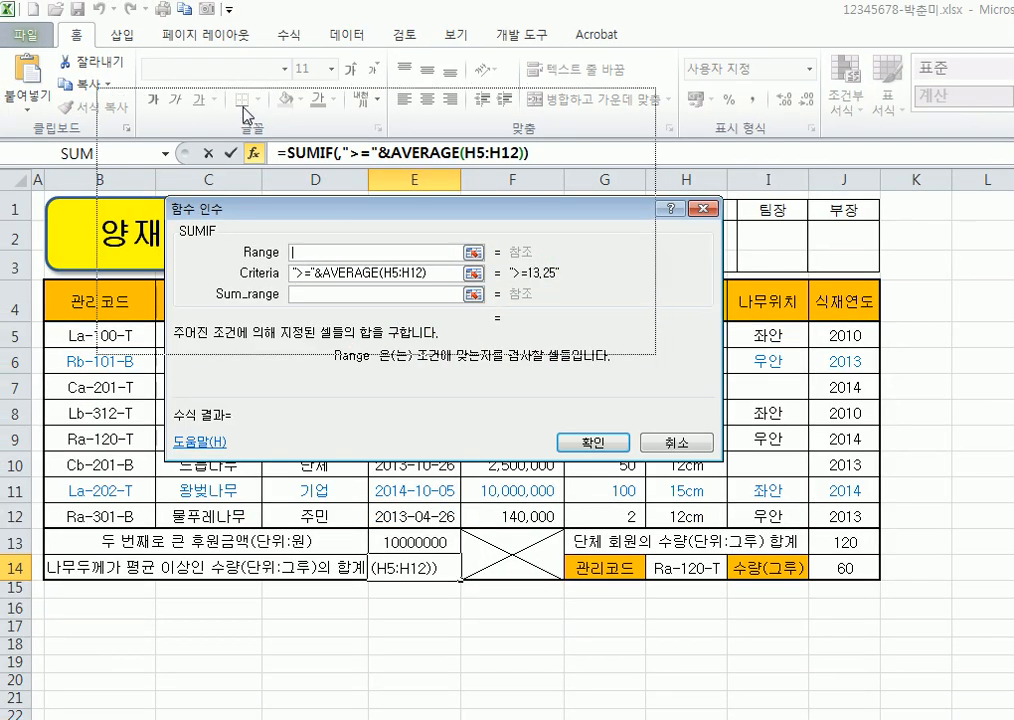
pyautogui.moveTo(310, 230); pyautogui.dragTo(229, 99)
pyautogui.click(680, 335)
pyautogui.moveTo(680, 335); pyautogui.dragTo(688, 516)
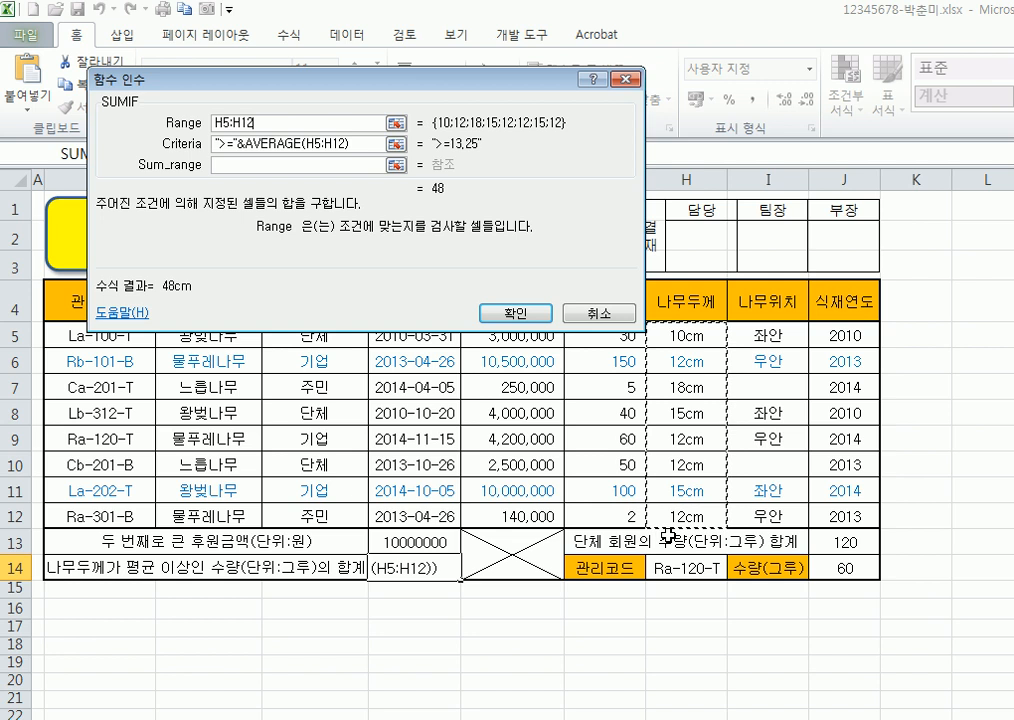
pyautogui.click(241, 166)
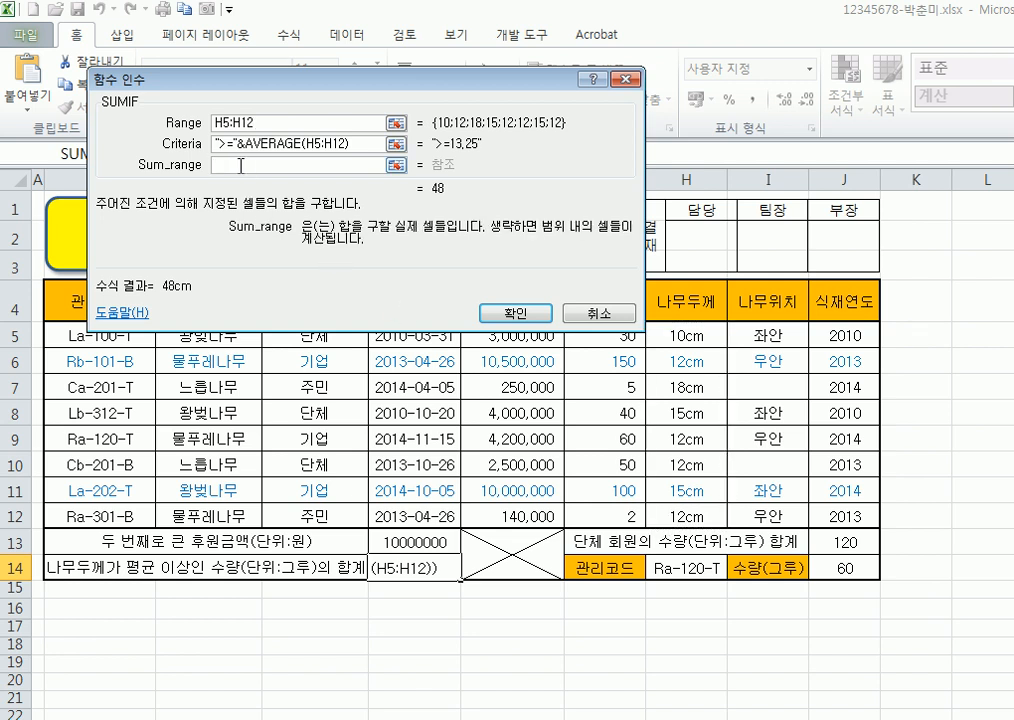
pyautogui.moveTo(410, 97); pyautogui.dragTo(352, 50)
pyautogui.moveTo(595, 335); pyautogui.dragTo(605, 515)
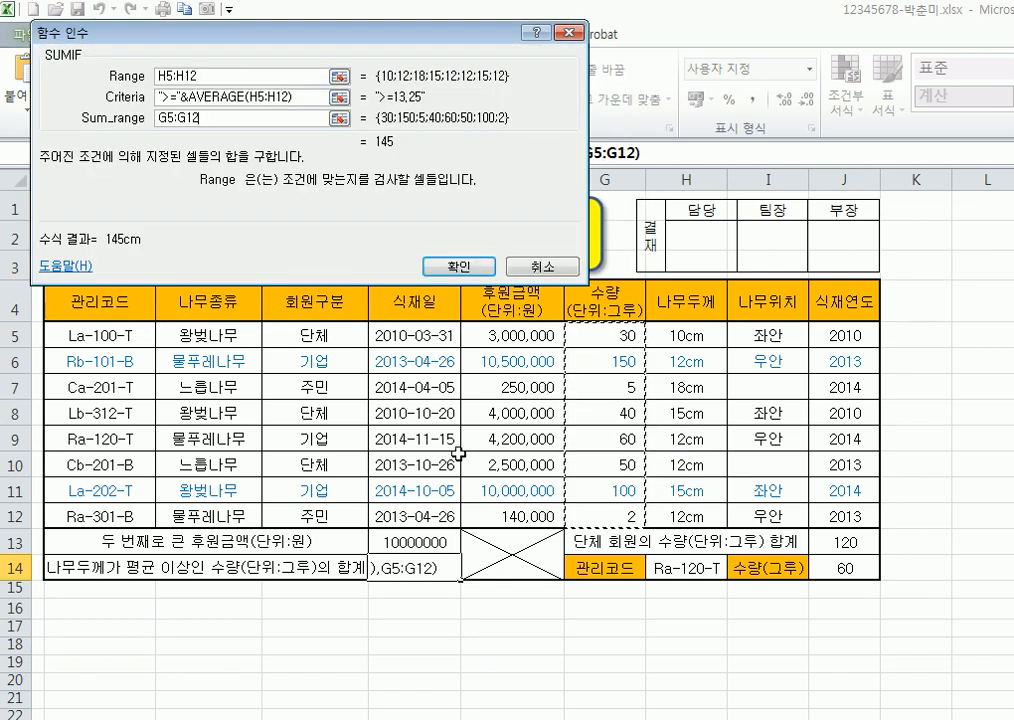
pyautogui.click(463, 268)
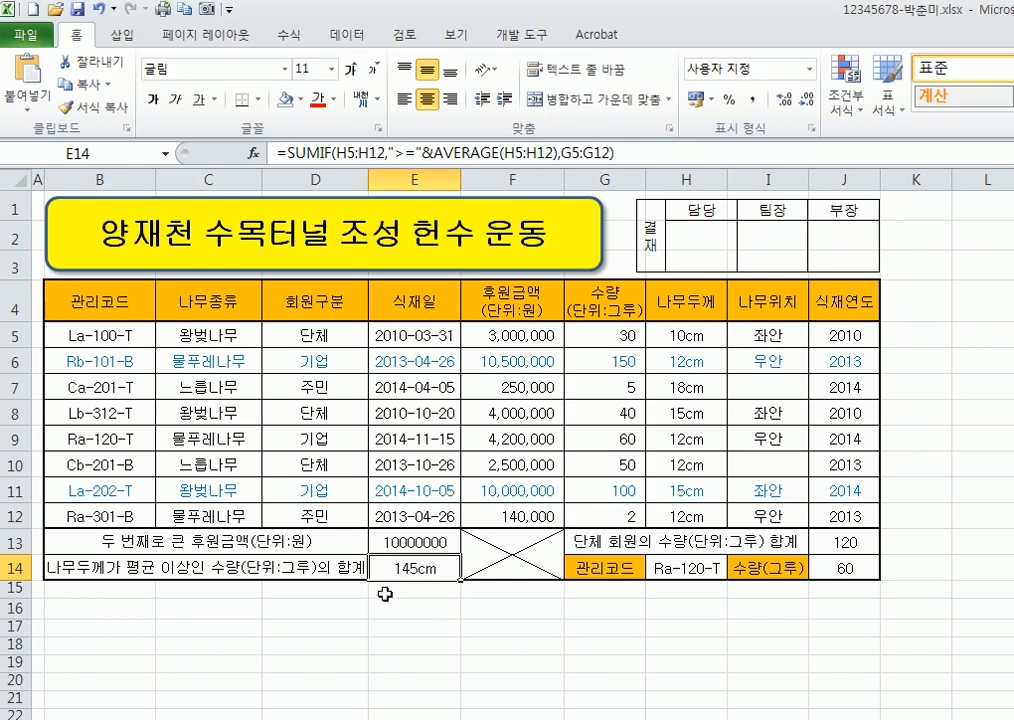
# Step: Apply the comma style to the result cells E13:E14 and J13:J14
pyautogui.keyDown('ctrl'); pyautogui.click(440, 542); pyautogui.keyUp('ctrl')
pyautogui.moveTo(836, 541); pyautogui.dragTo(838, 564)
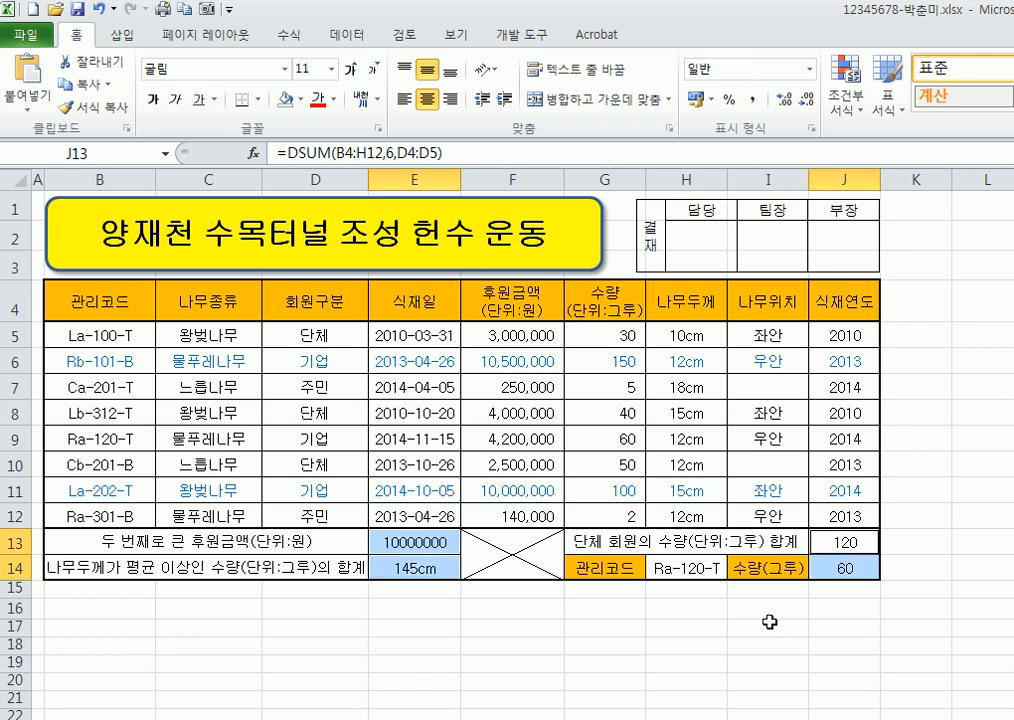
pyautogui.click(755, 102)
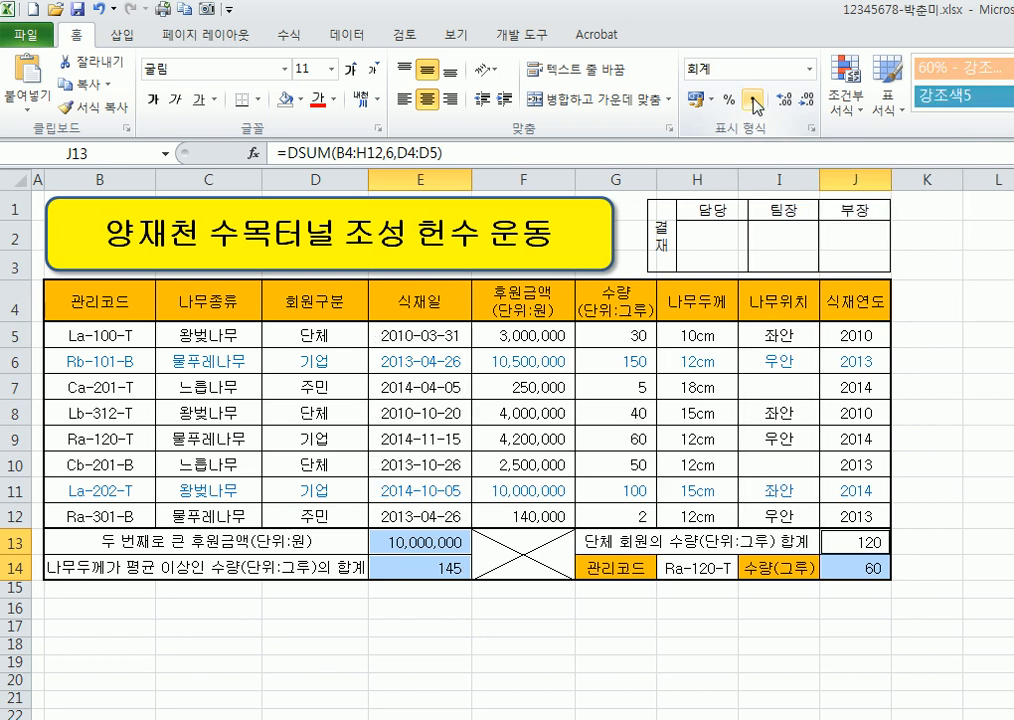
pyautogui.click(474, 623)
pyautogui.click(450, 567)
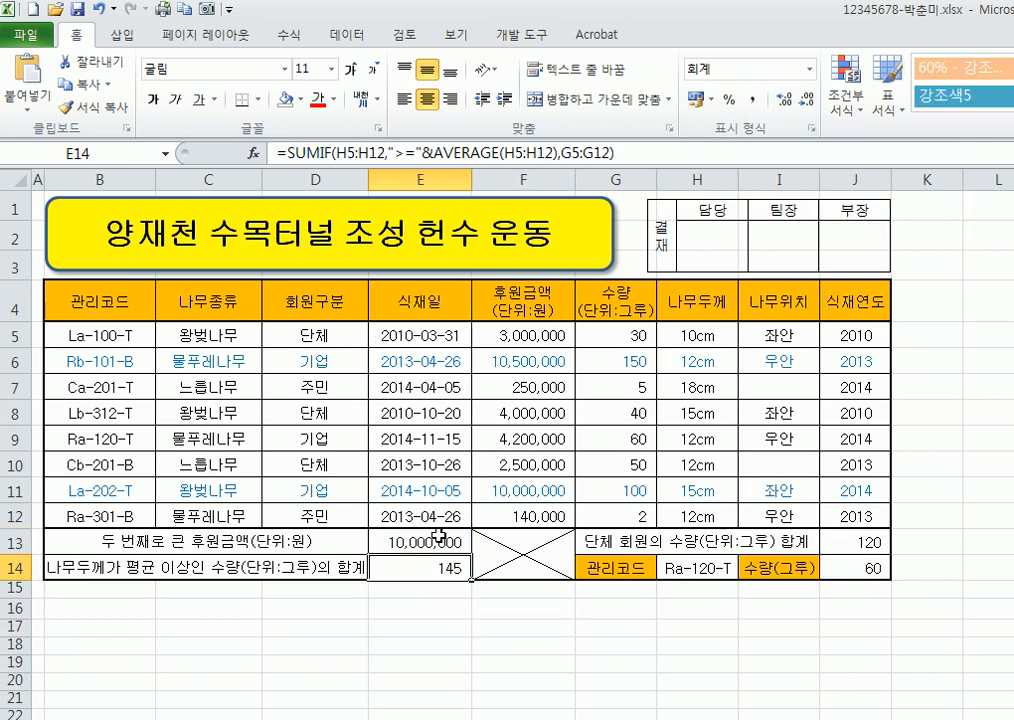
pyautogui.click(446, 610)
pyautogui.write('=')
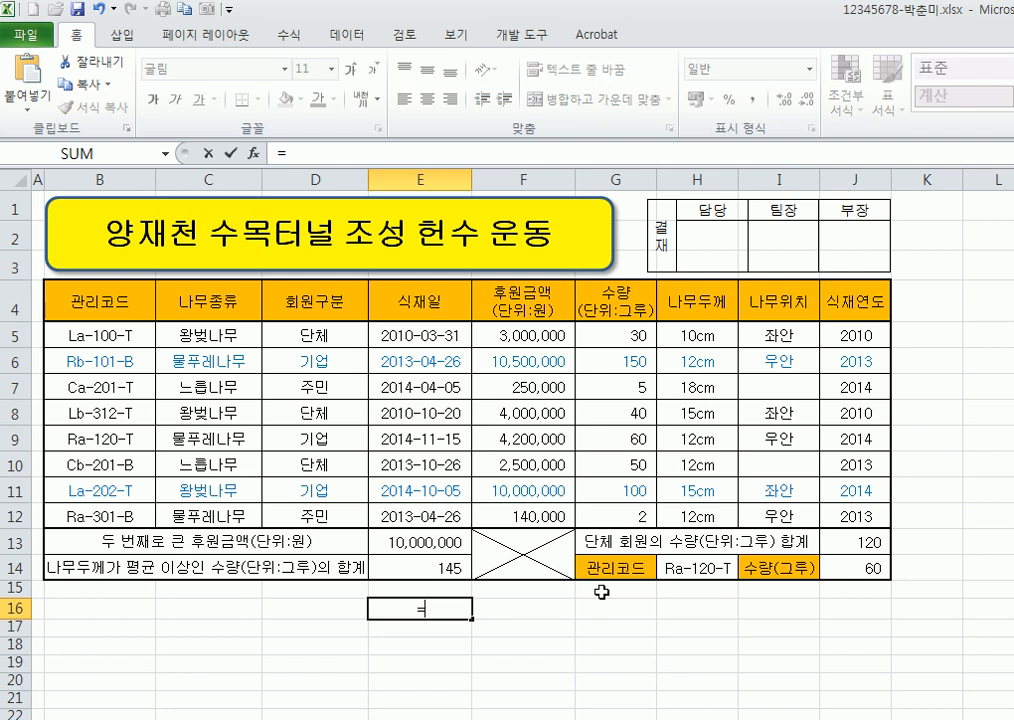
pyautogui.click(700, 388)
pyautogui.press('Return')
pyautogui.click(645, 383)
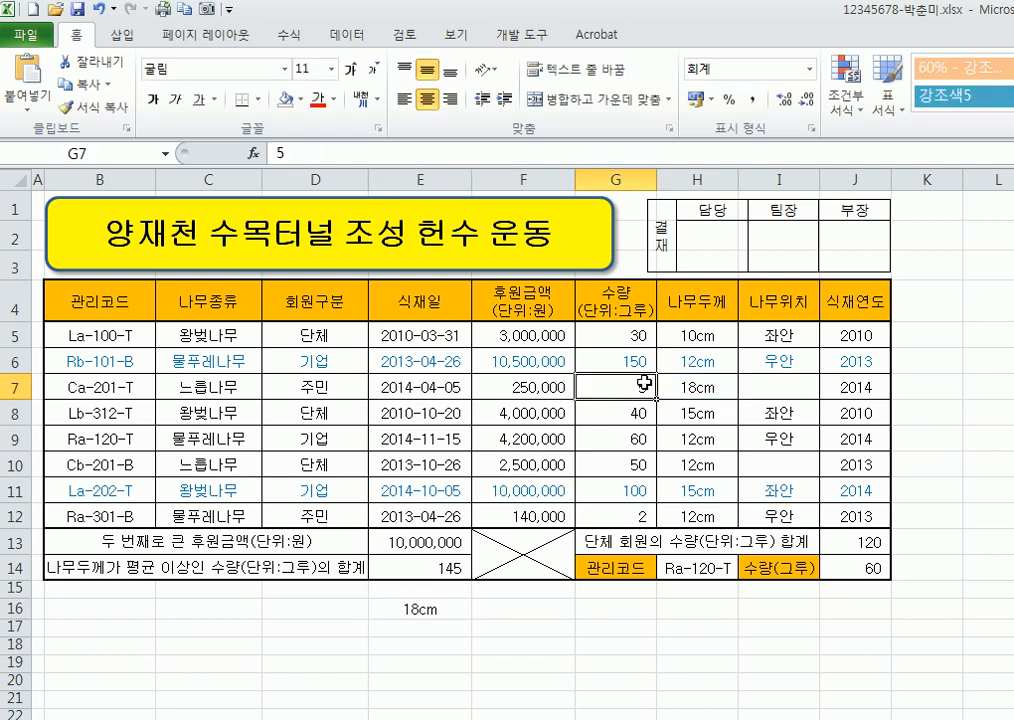
pyautogui.write('+')
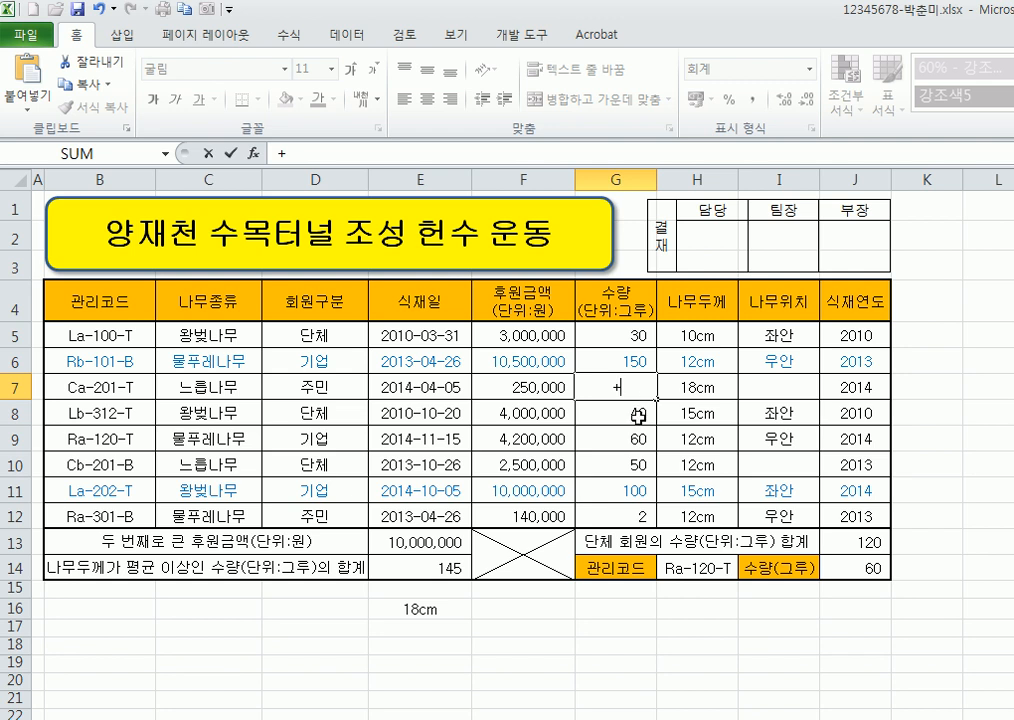
pyautogui.press('Escape')
# Step: Enter the check formula =G7+G8+G11 in cell E16 to add the quantities of the trees with above-average thickness
pyautogui.click(460, 609)
pyautogui.write('=')
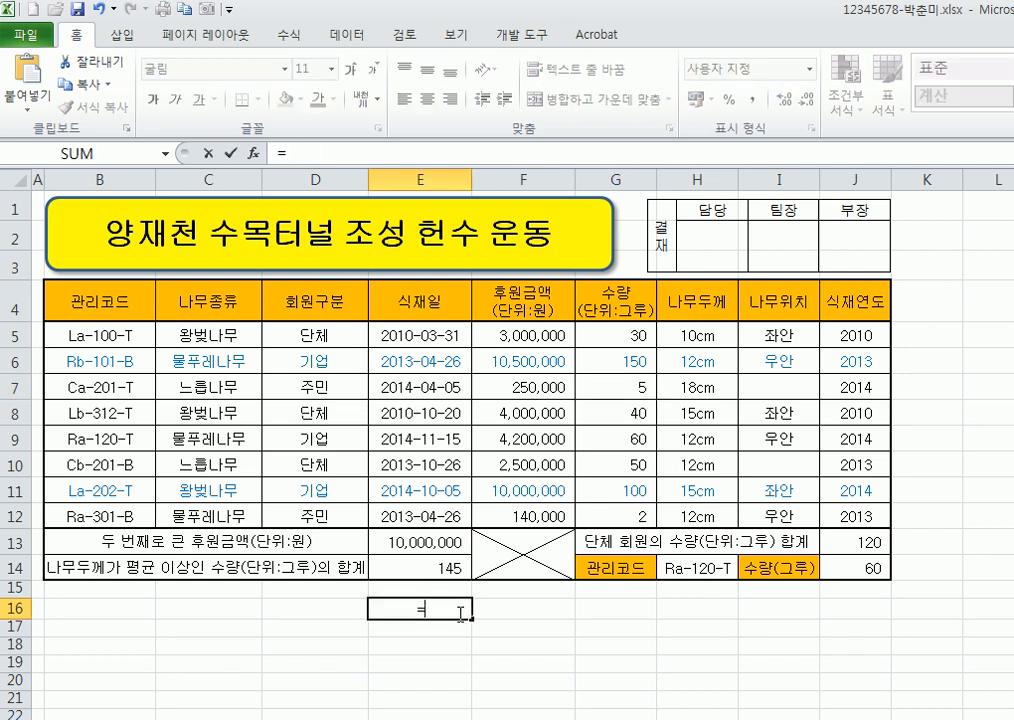
pyautogui.click(600, 388)
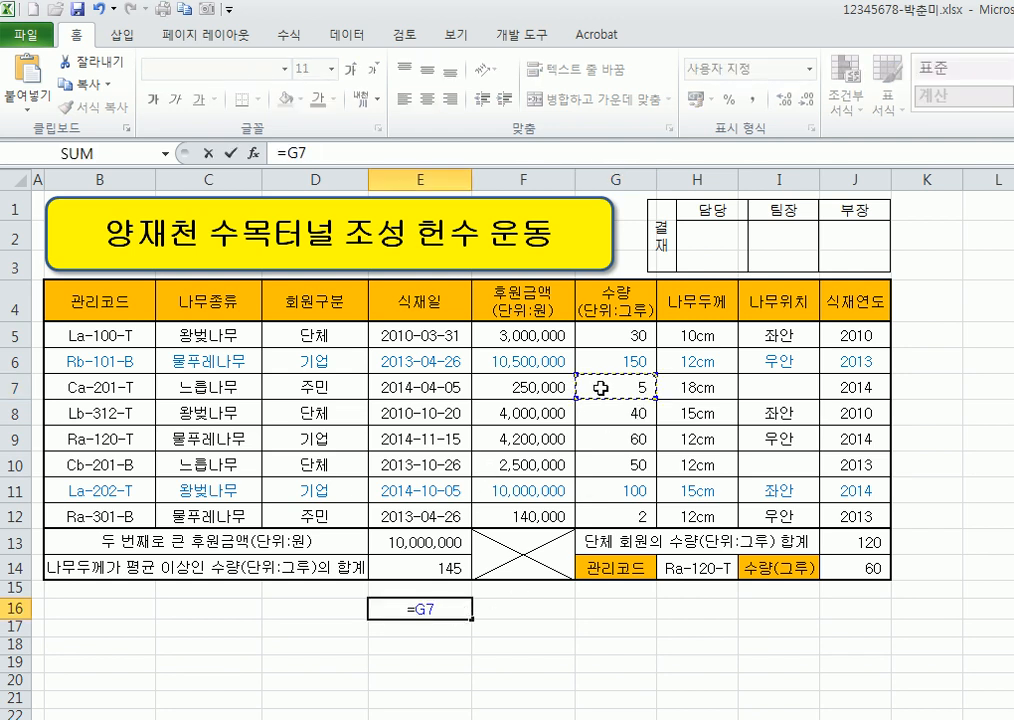
pyautogui.write('+')
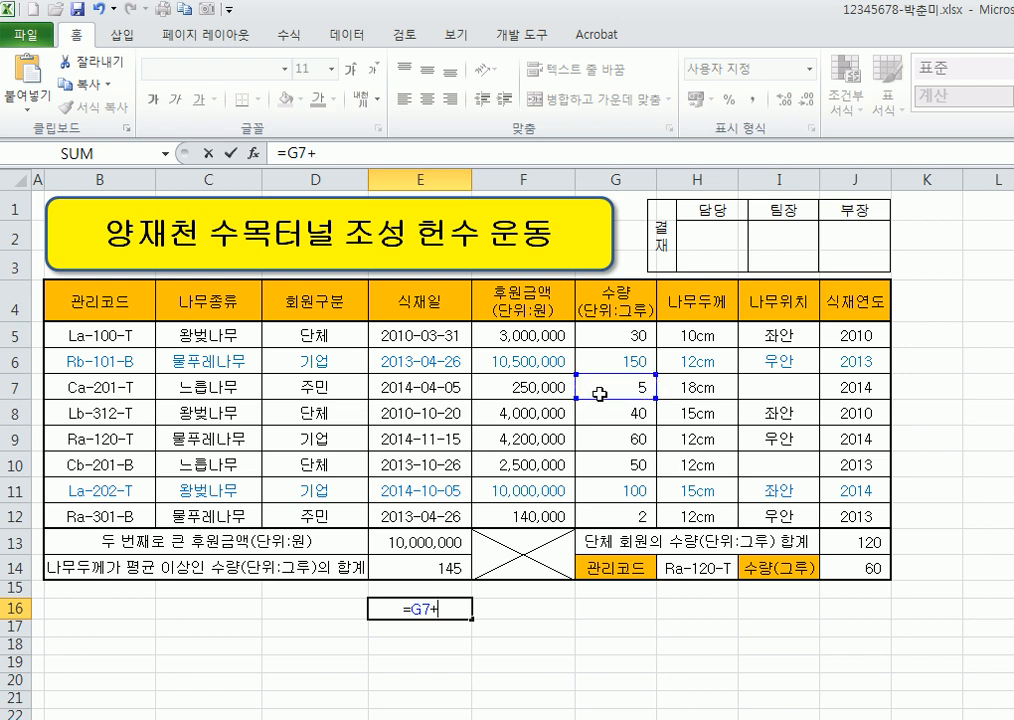
pyautogui.click(615, 413)
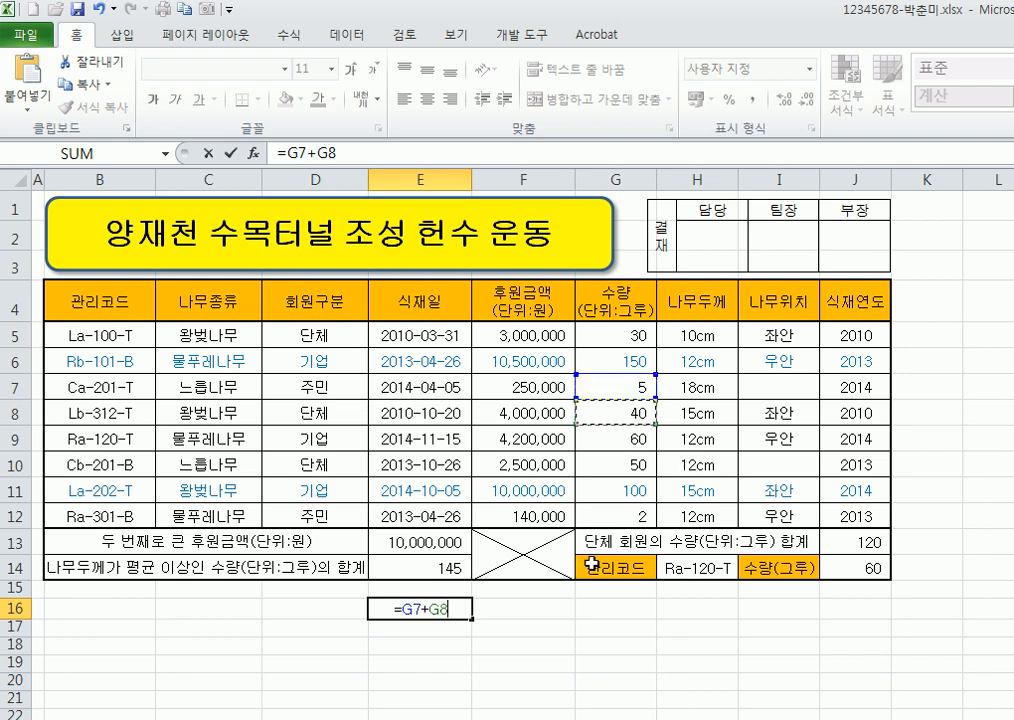
pyautogui.write('+')
pyautogui.click(612, 490)
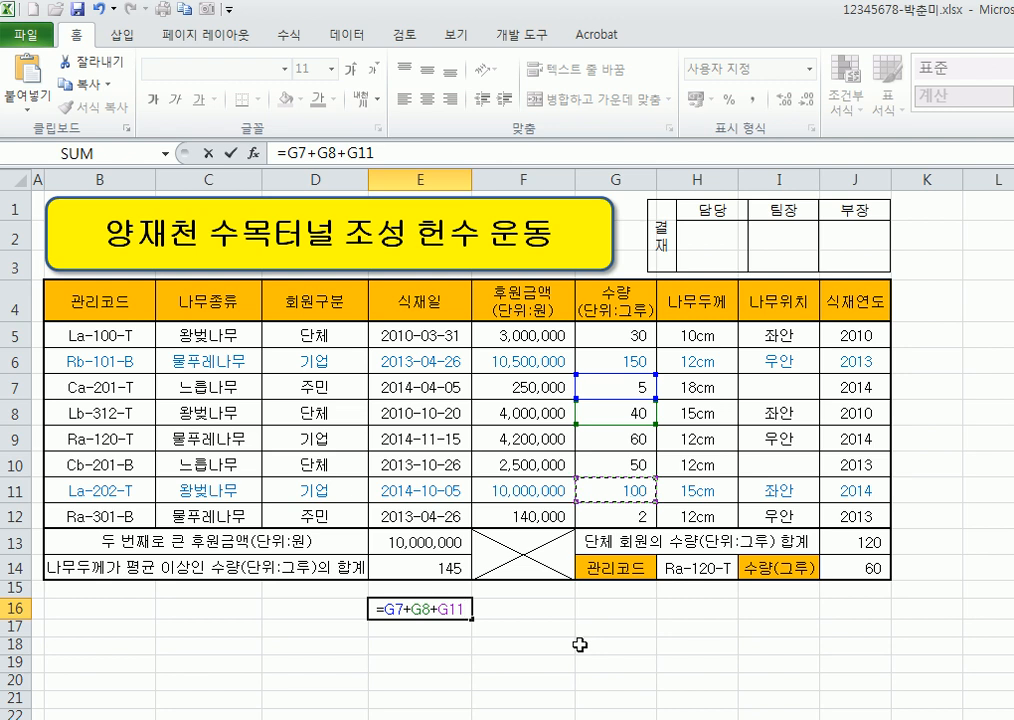
pyautogui.press('Return')
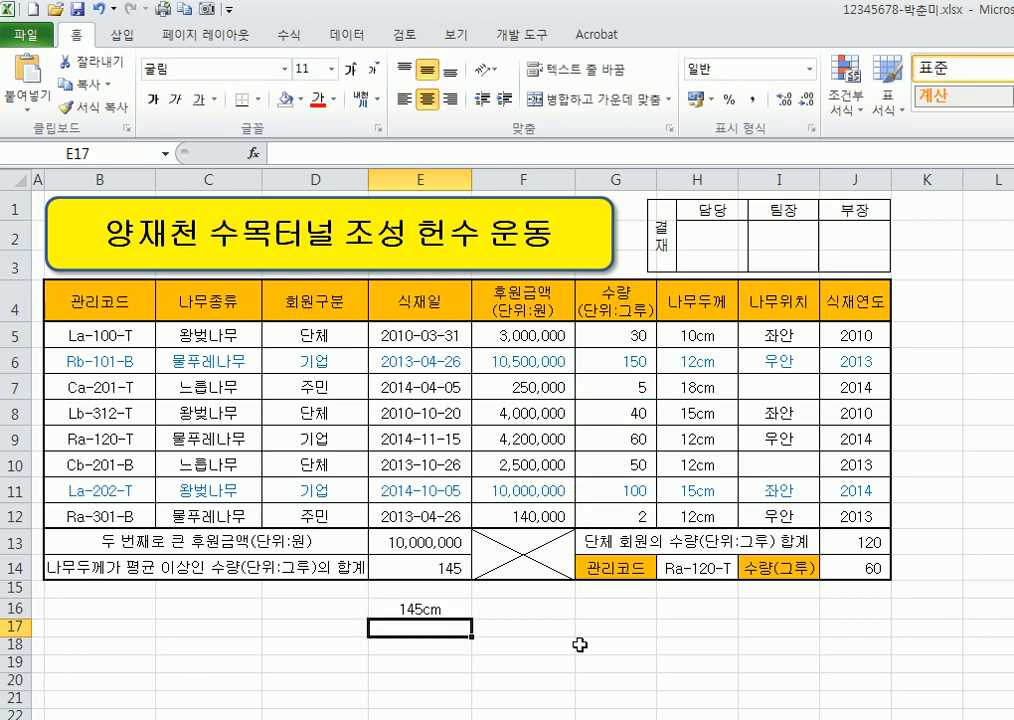
# Step: Undo the last two entries in the scratch cell E16 to empty it, and select E14 to show its formula
pyautogui.hotkey('ctrl', 'z')
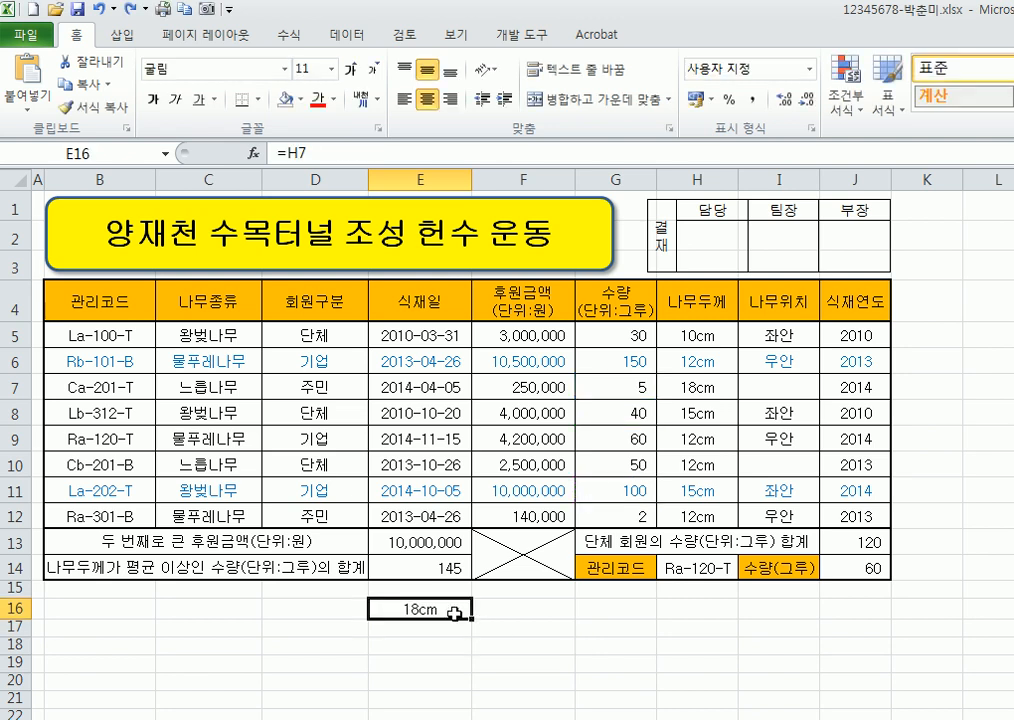
pyautogui.hotkey('ctrl', 'z')
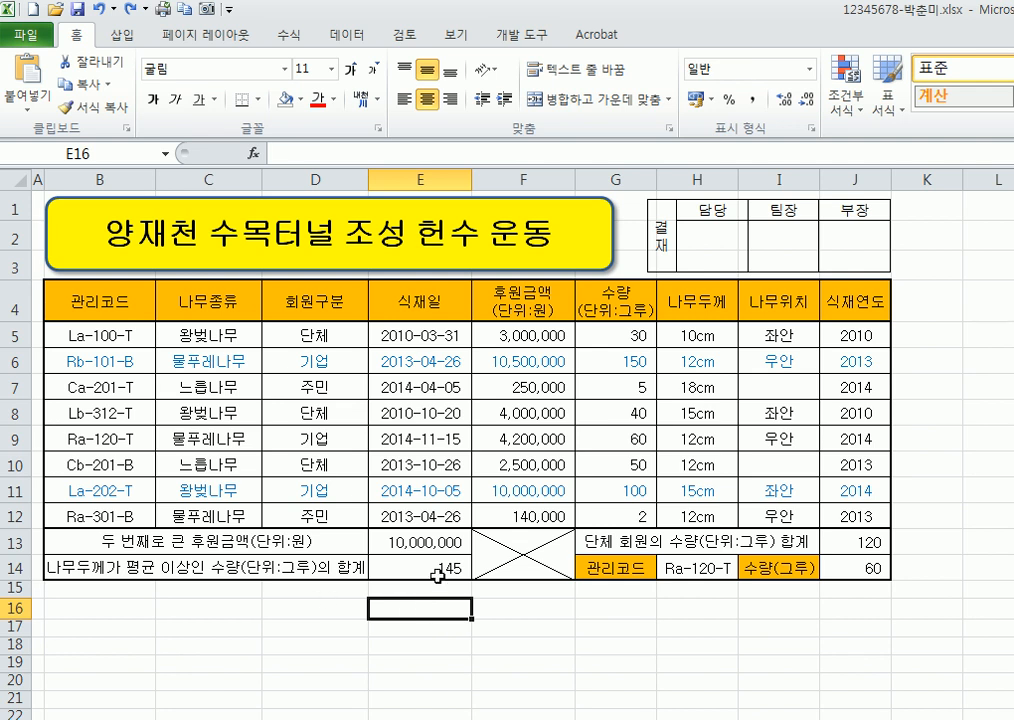
pyautogui.click(399, 576)
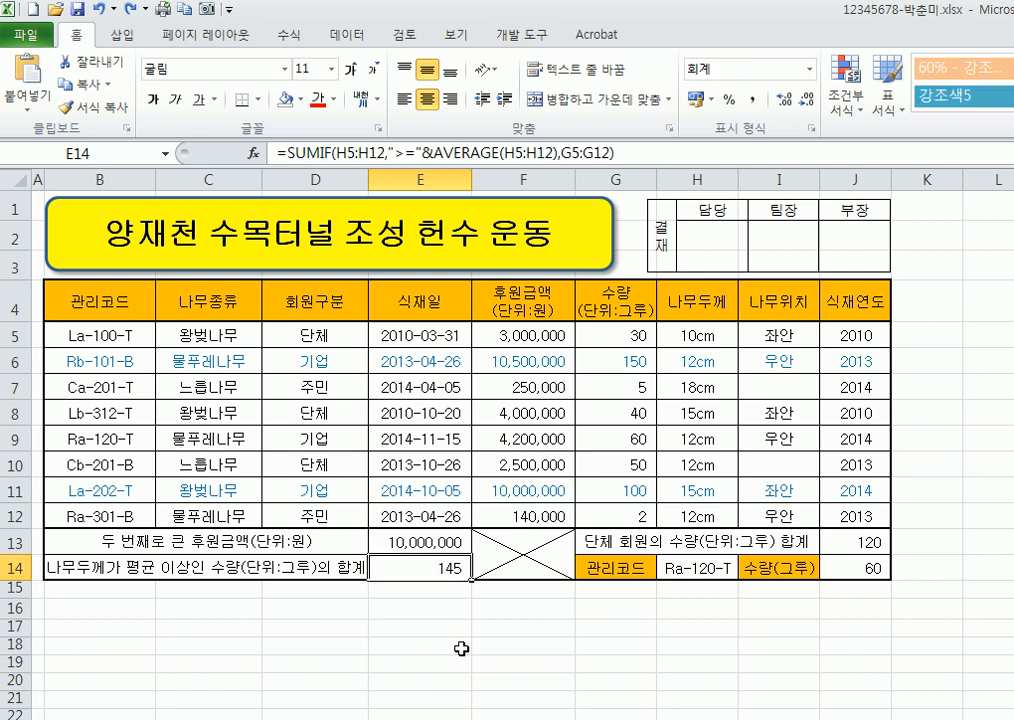